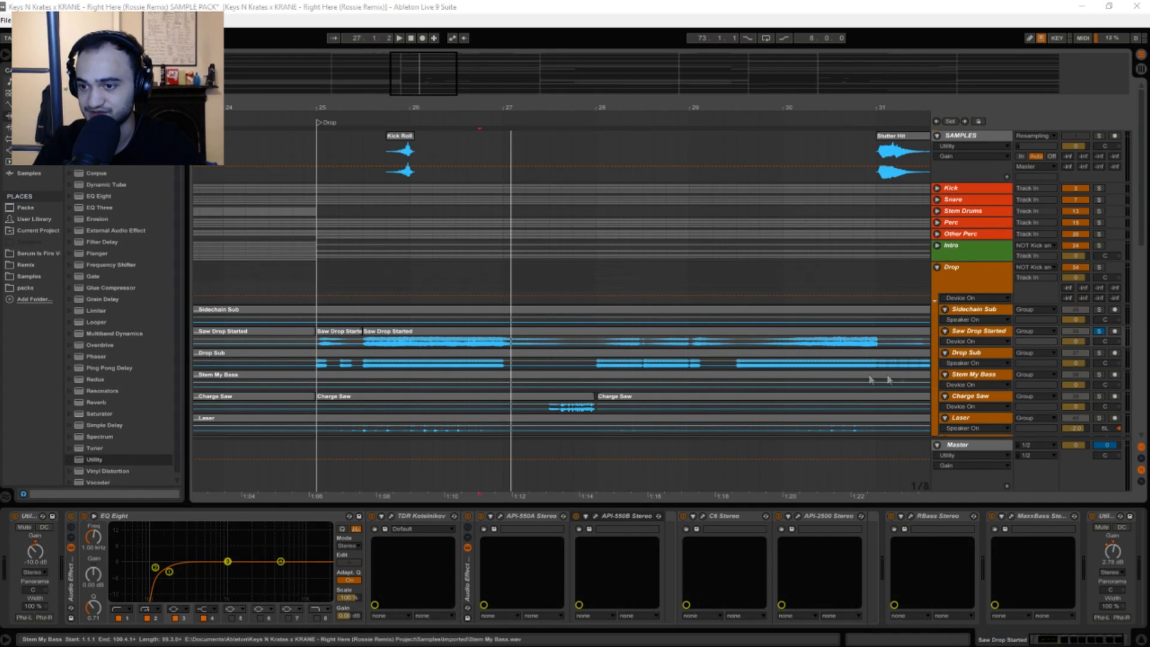
Look over the clips and tracks contained in the Drop group
scroll(843, 336, down, 5)
scroll(844, 339, down, 4)
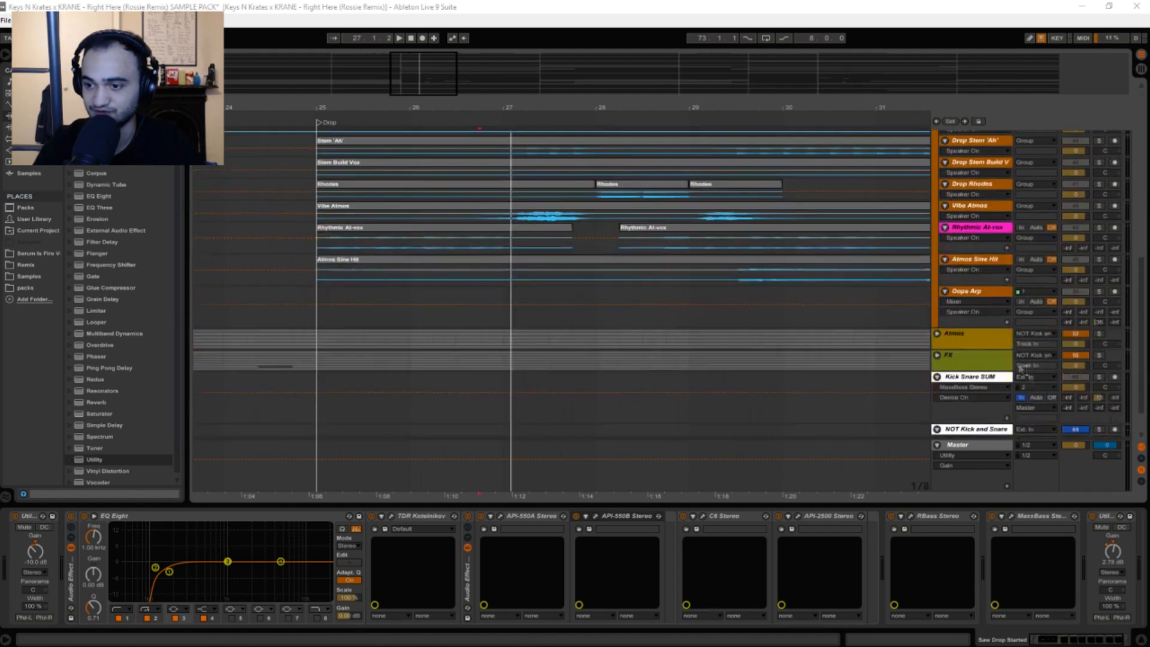
scroll(713, 385, up, 5)
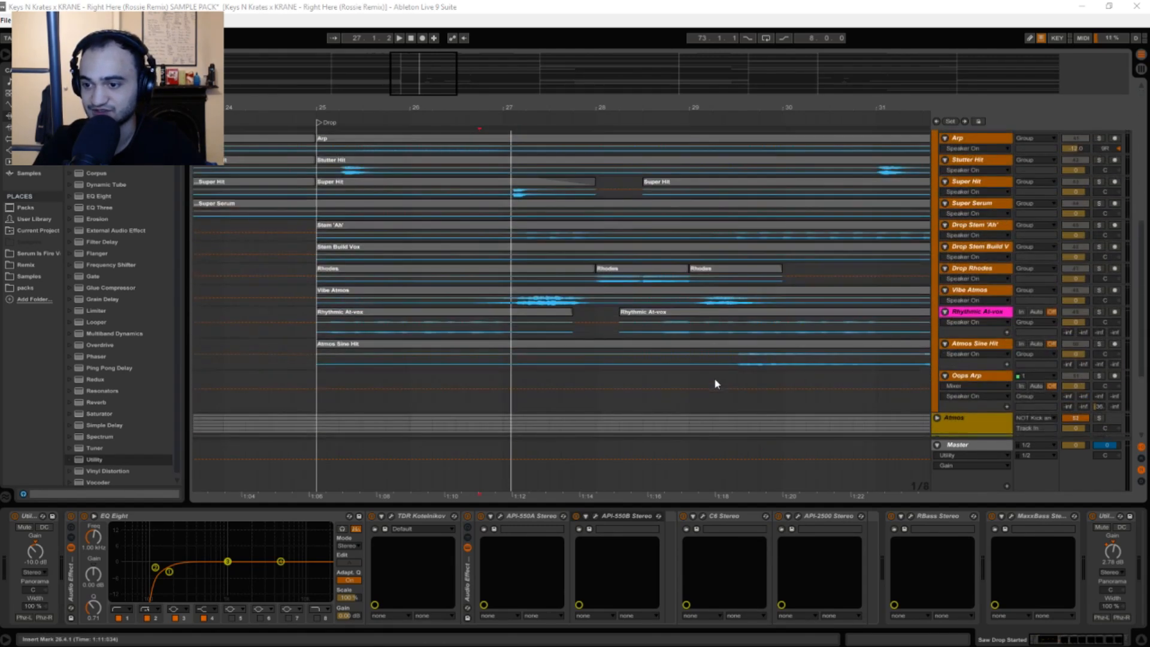
scroll(829, 372, down, 4)
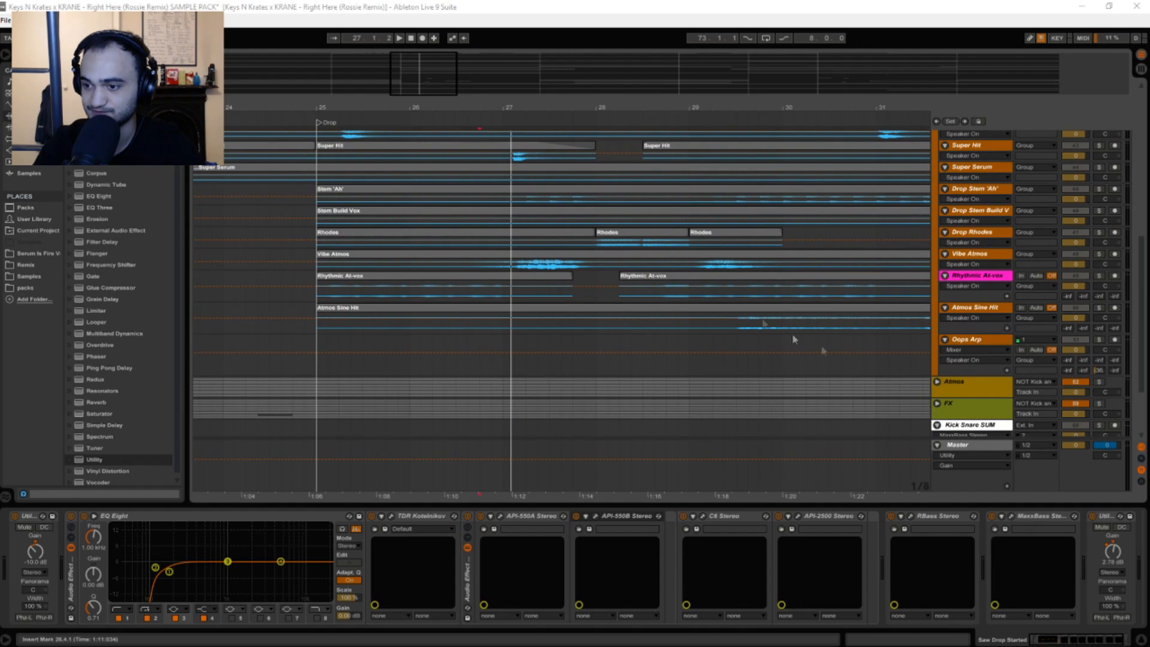
scroll(599, 353, up, 10)
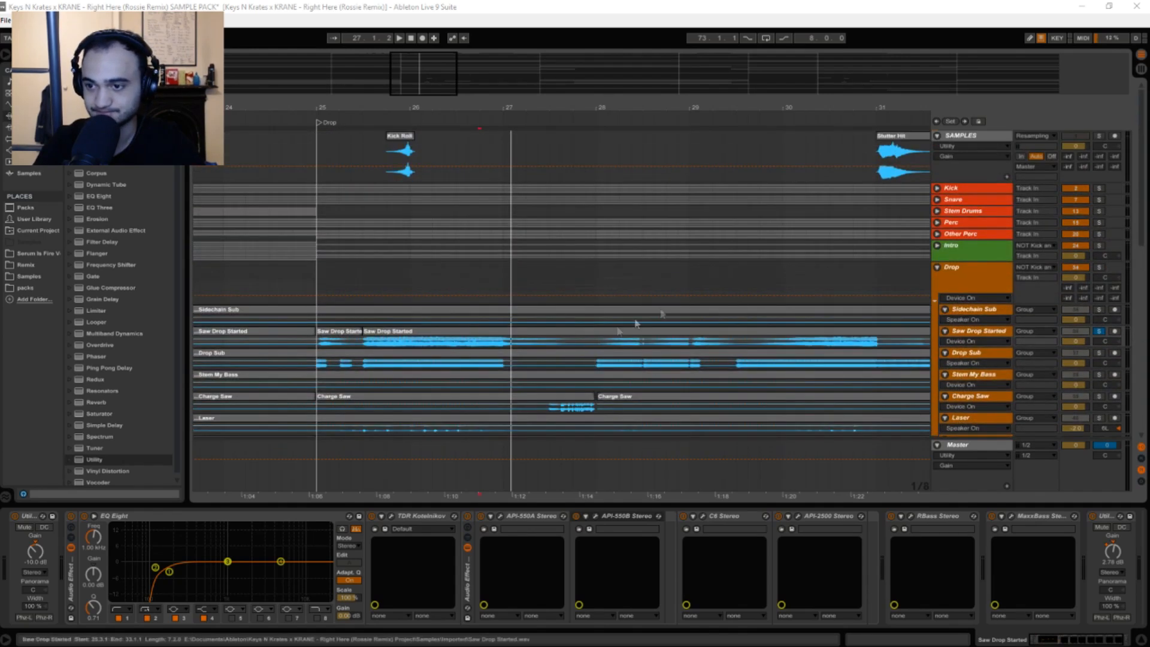
Collapse the Drop group and survey the arrangement from the intro through the Break and into the second drop
click(937, 267)
drag(744, 110, 668, 106)
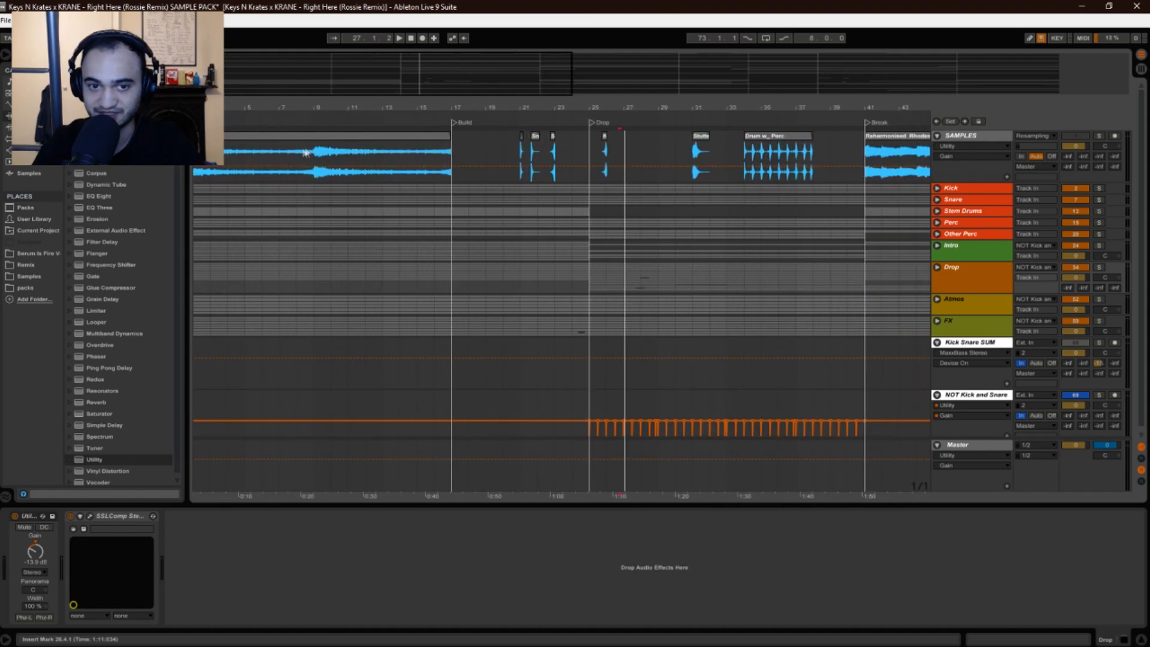
drag(269, 110, 268, 99)
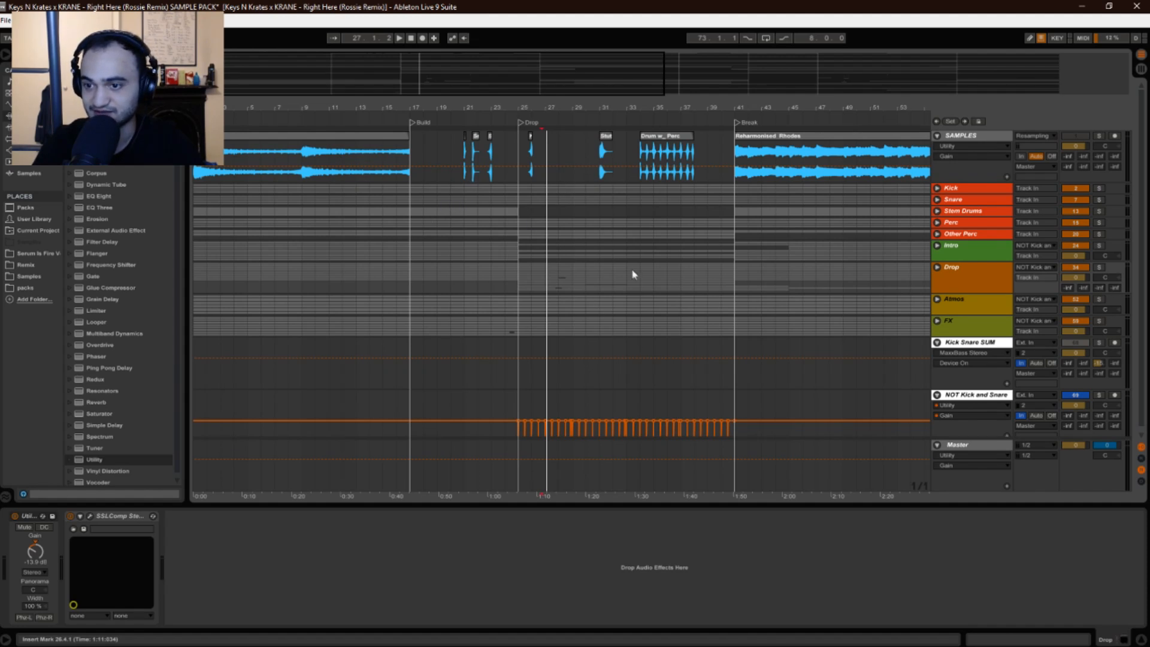
drag(580, 108, 581, 98)
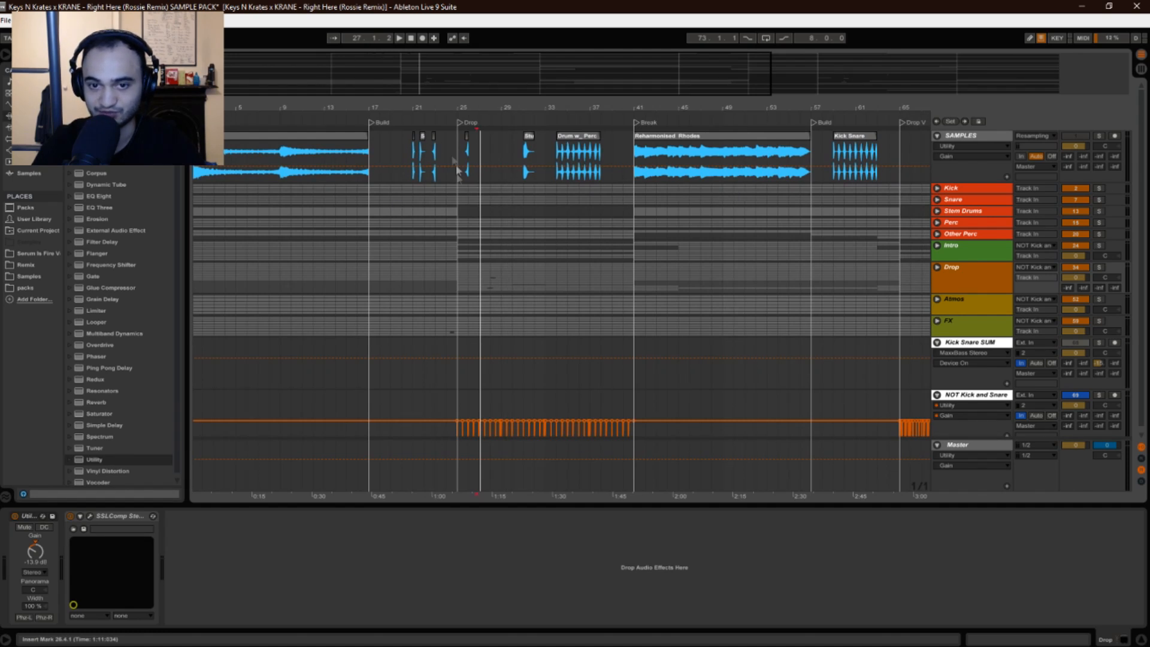
drag(409, 110, 409, 128)
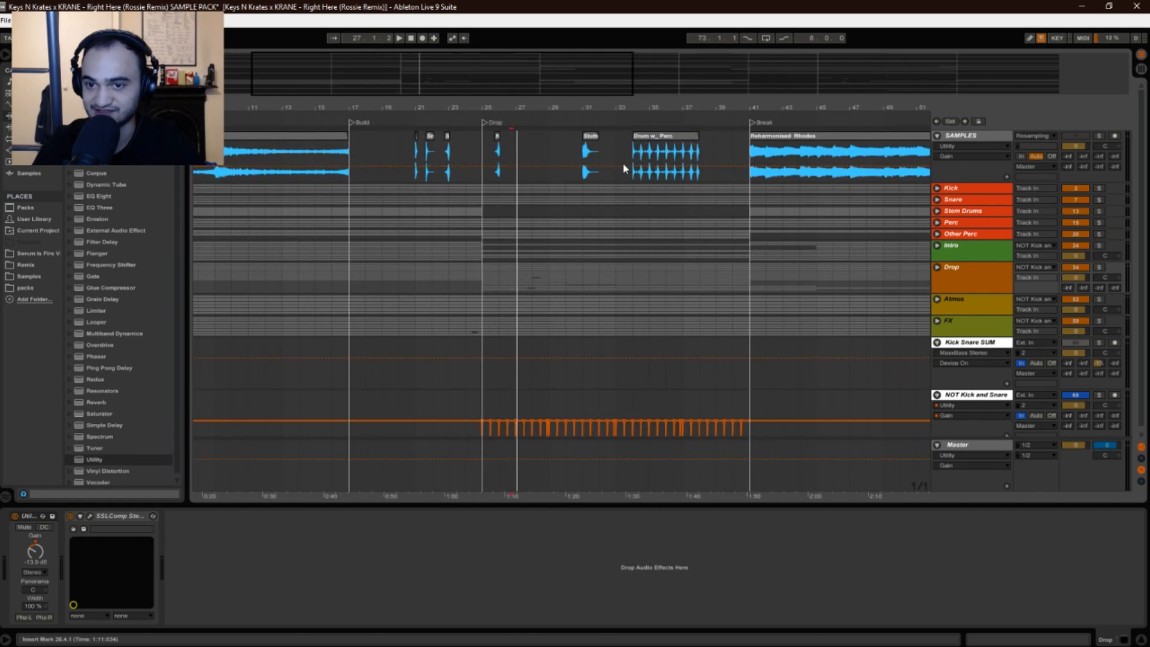
drag(591, 103, 473, 96)
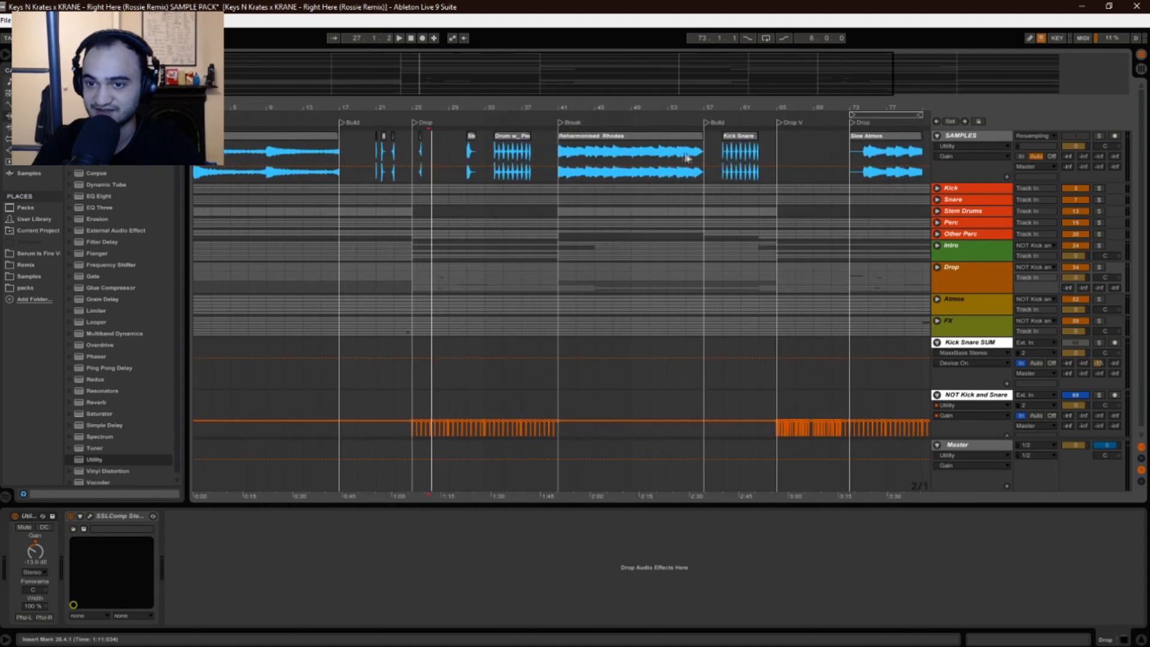
drag(668, 108, 1014, 254)
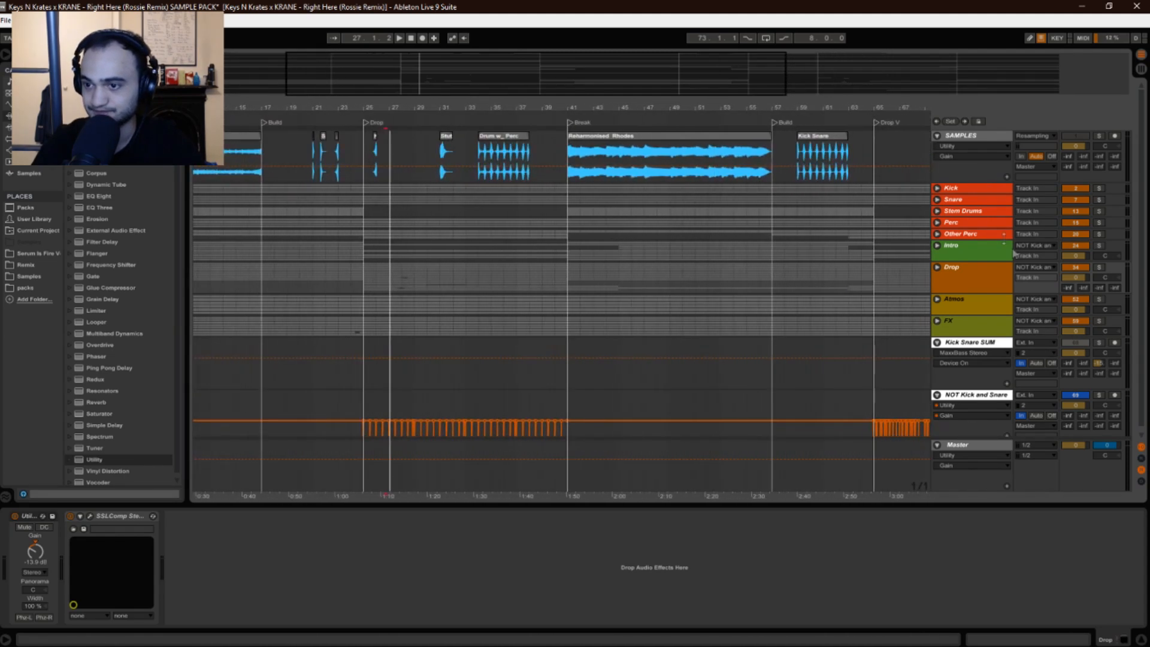
Expand the Drop group and display the device chains of the Drop Sub and Saw Drop Started tracks
click(938, 268)
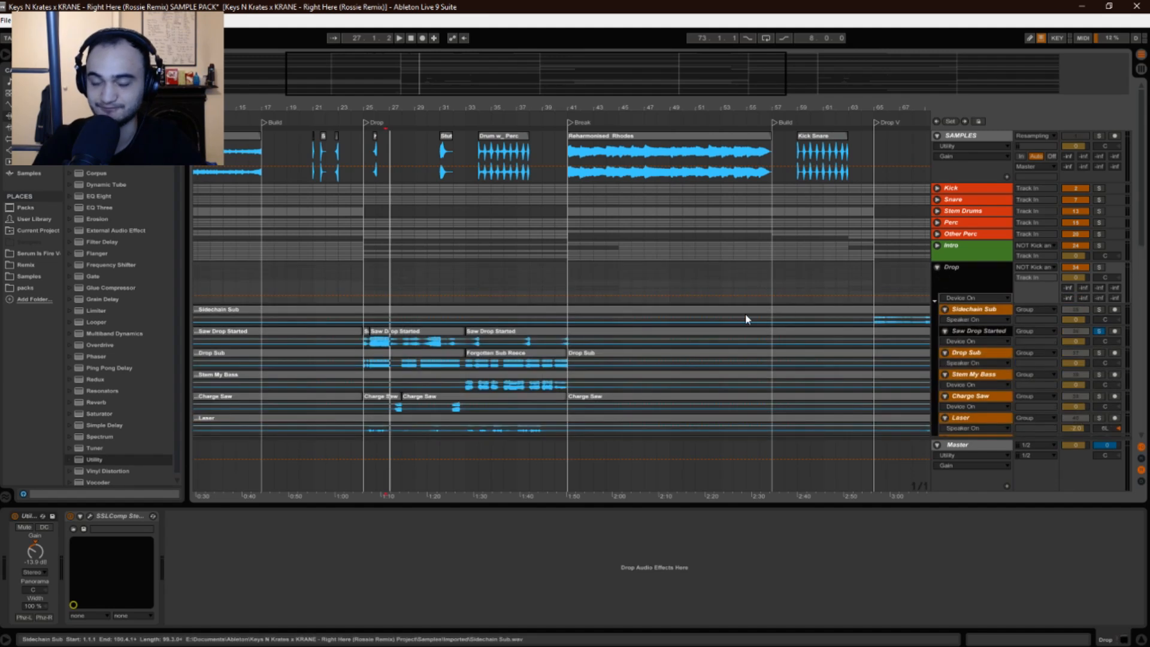
click(969, 354)
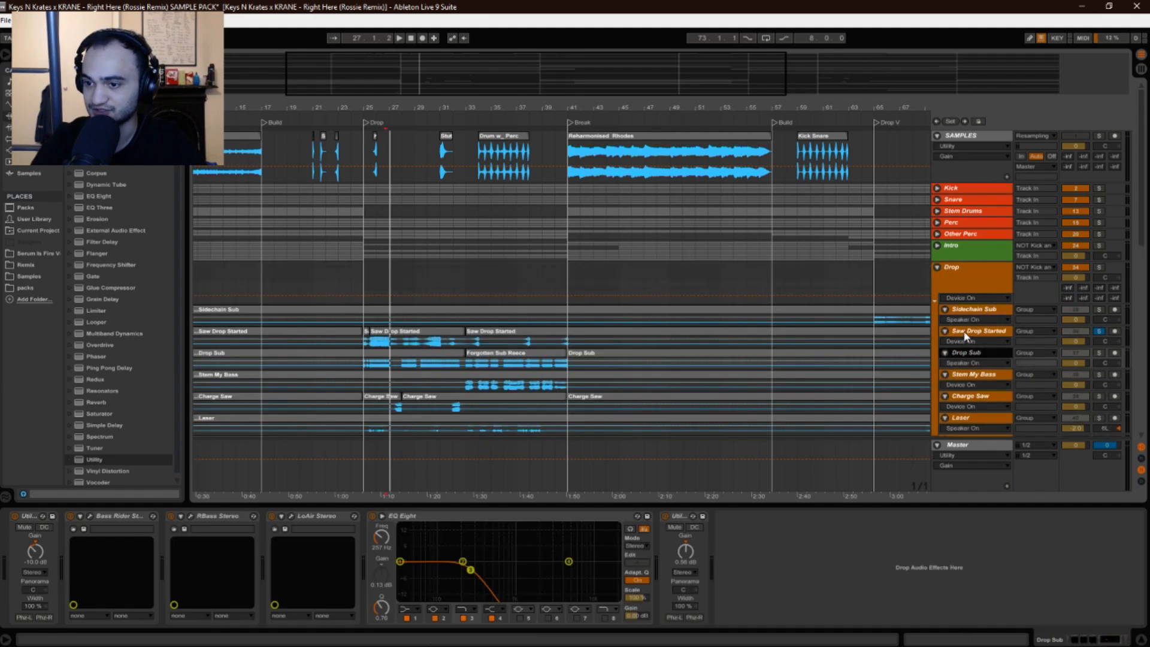
click(965, 333)
drag(395, 109, 450, 147)
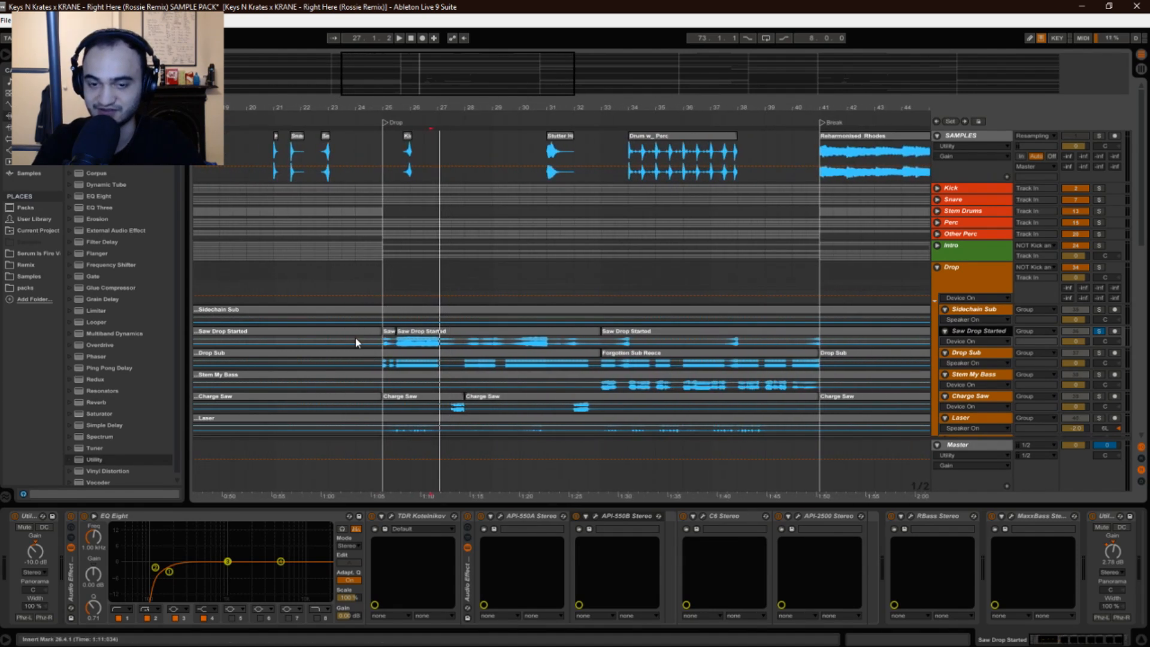
drag(420, 111, 482, 111)
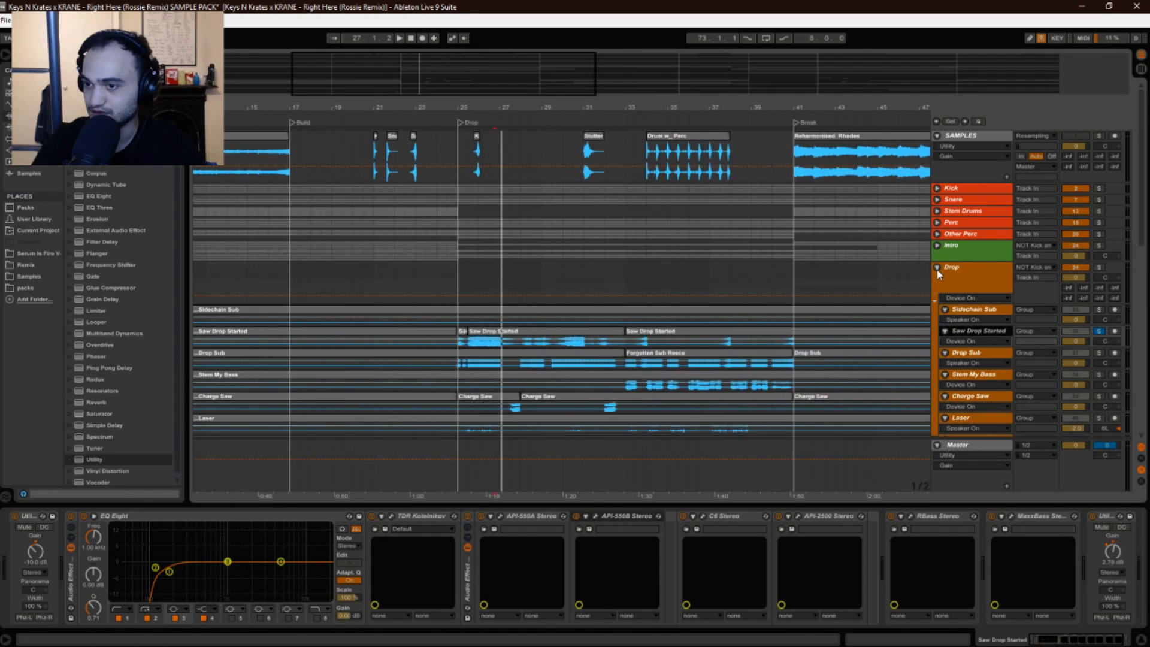
Examine the device chains of the Intro, Other Perc, Sidechain Sub and Drop tracks, ending on the Drop group
click(965, 274)
click(963, 248)
click(957, 236)
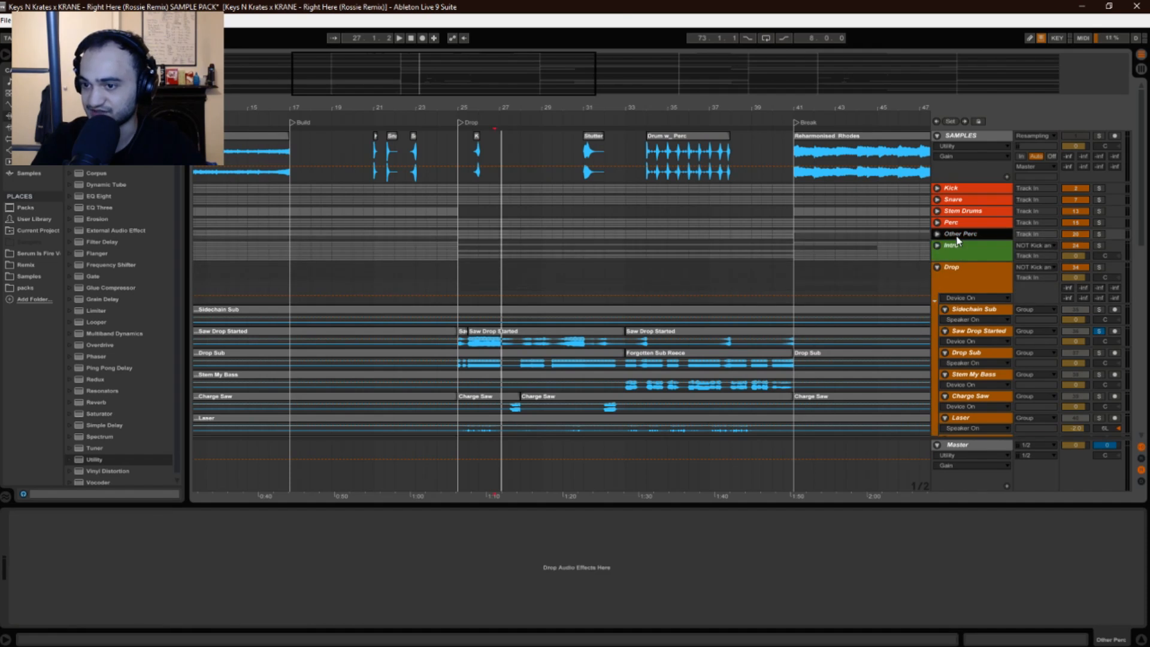
click(969, 283)
click(967, 310)
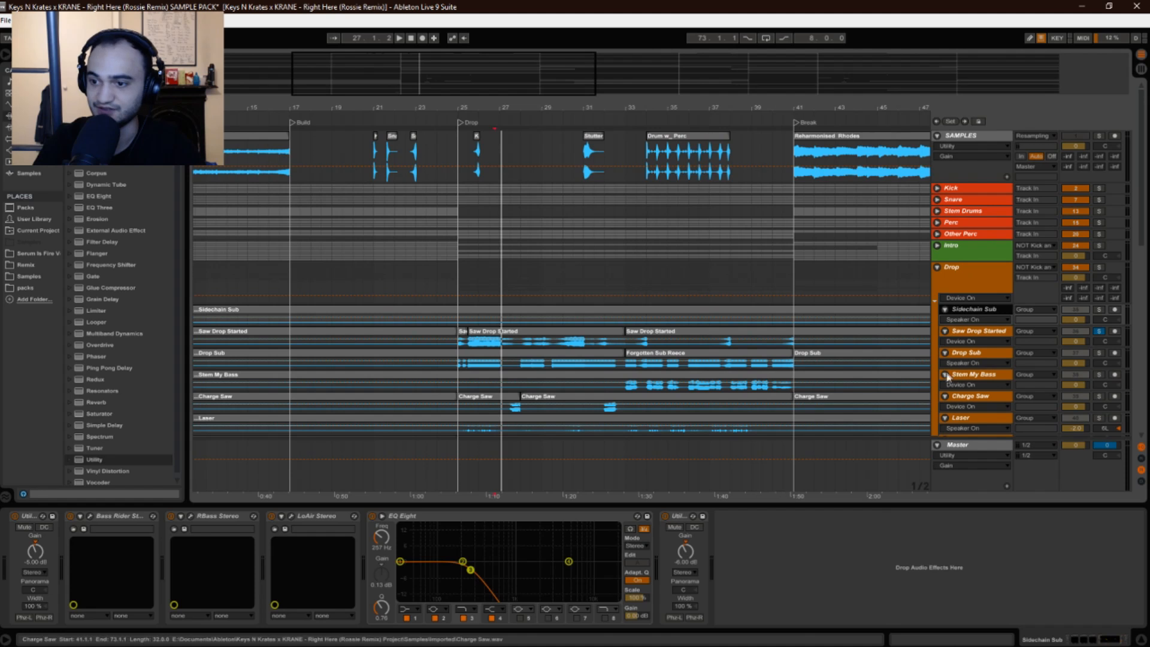
scroll(1041, 371, down, 3)
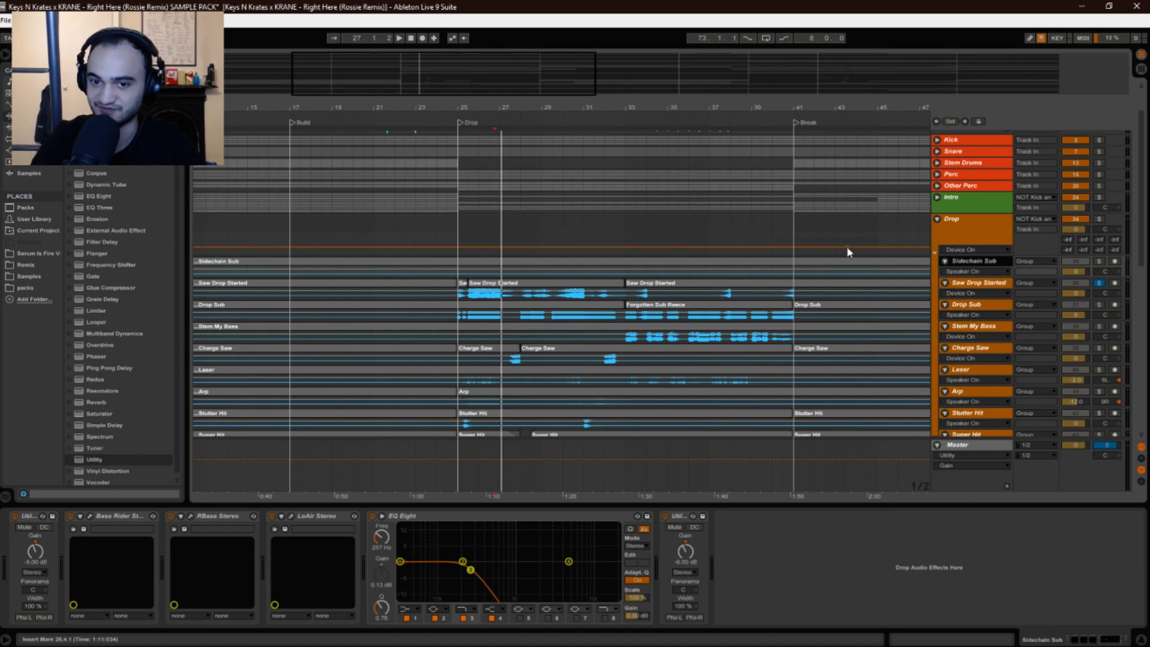
click(965, 234)
scroll(968, 243, up, 3)
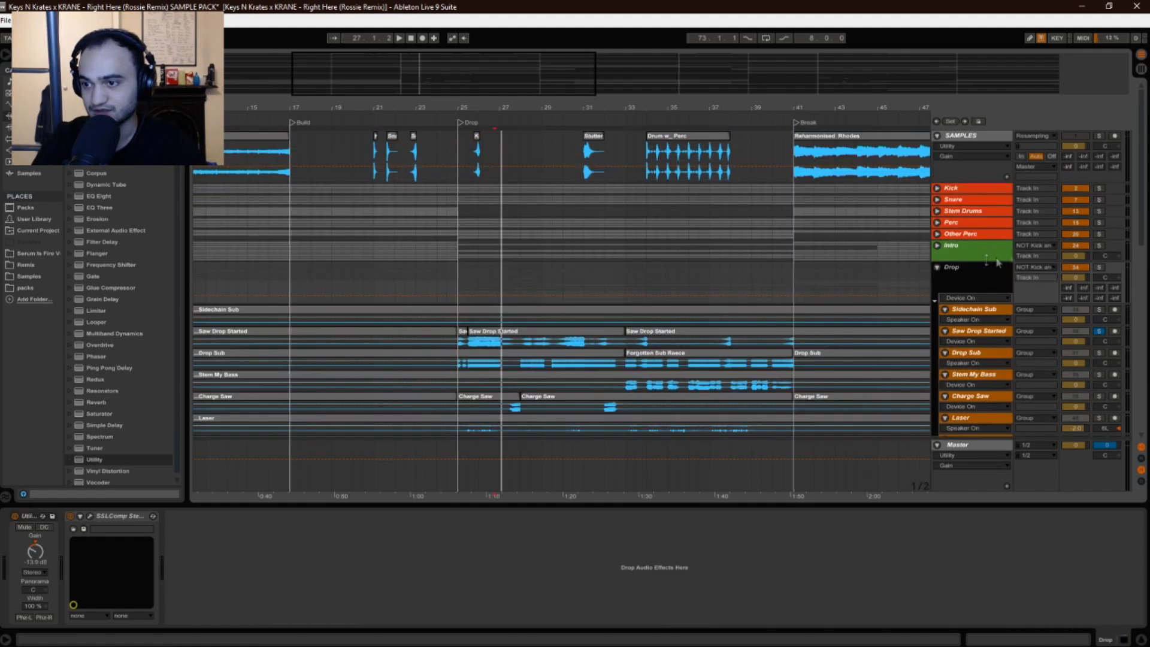
Solo the Kick, Snare, Stem Drums, Perc, Other Perc and Drop groups, and unsolo the Saw Drop Started track
ctrl+click(1098, 189)
ctrl+click(1099, 199)
ctrl+click(1098, 212)
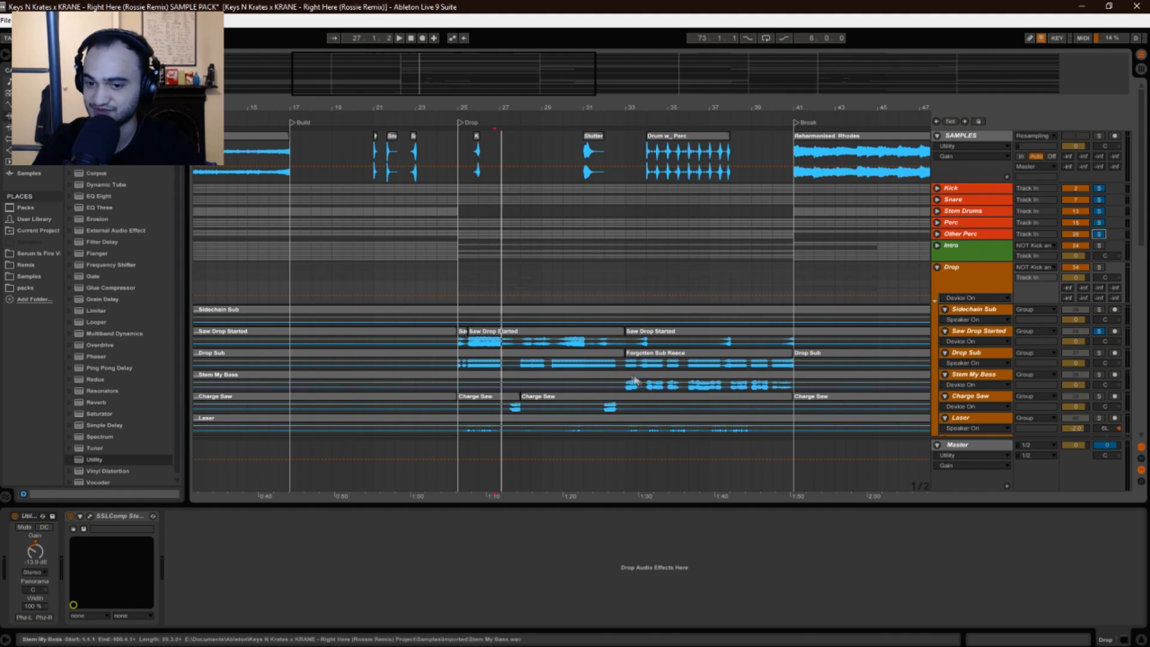
scroll(939, 294, down, 2)
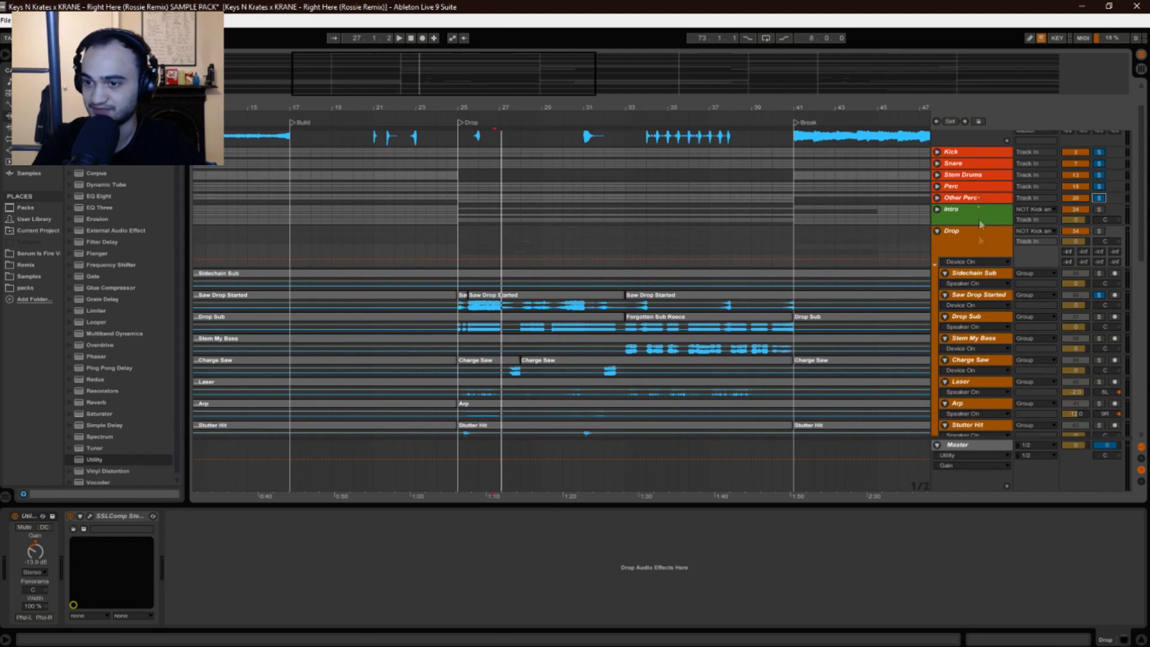
scroll(978, 254, up, 2)
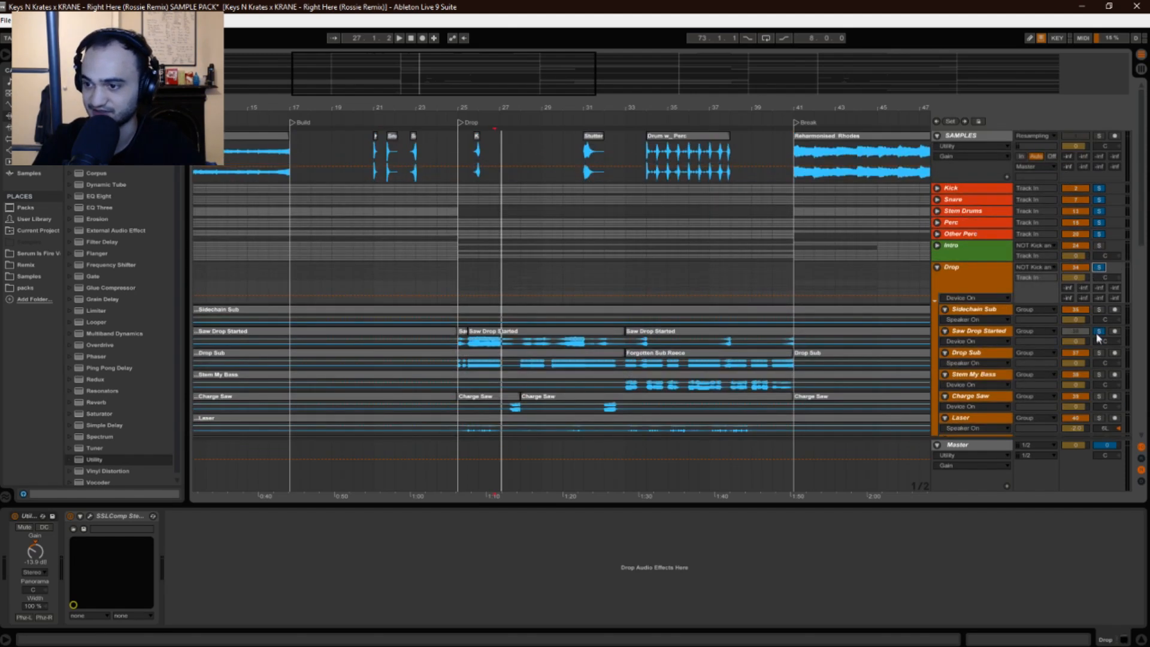
scroll(1018, 341, down, 10)
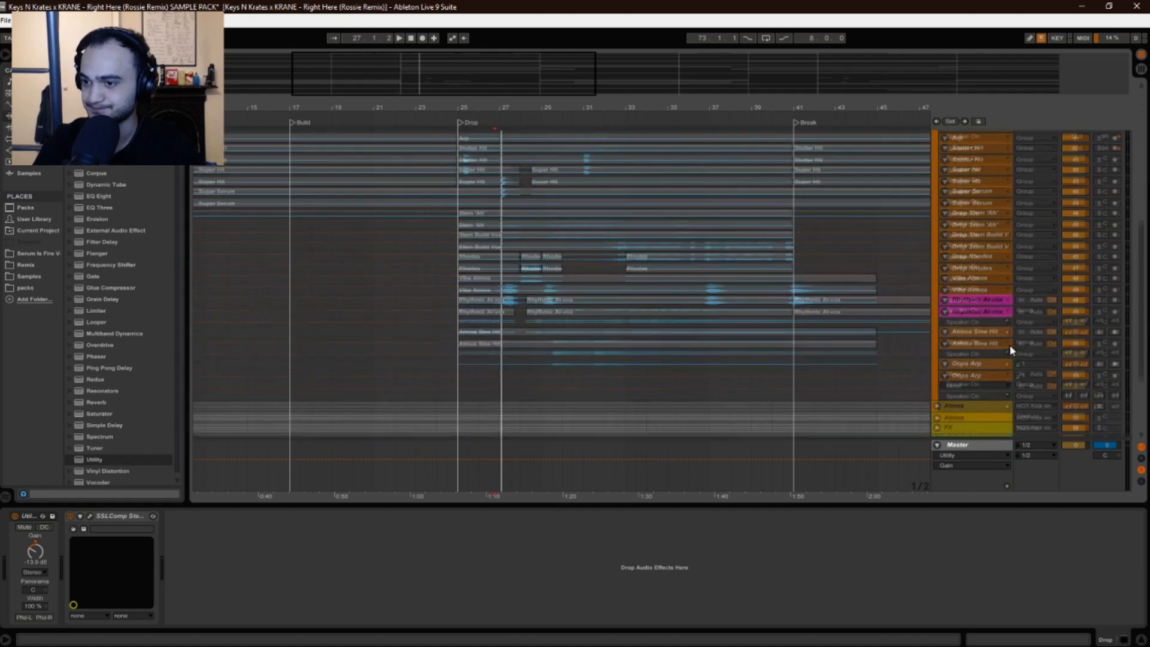
Play the soloed groups from the start of the Drop section at bar 25
key(space)
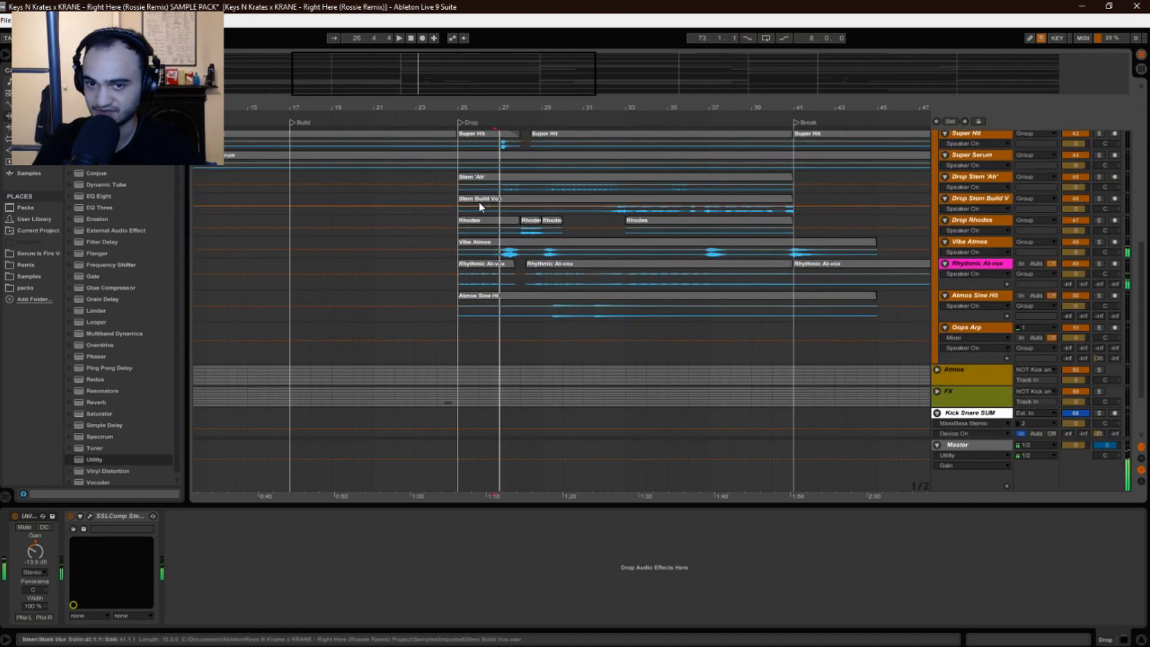
click(459, 190)
key(space)
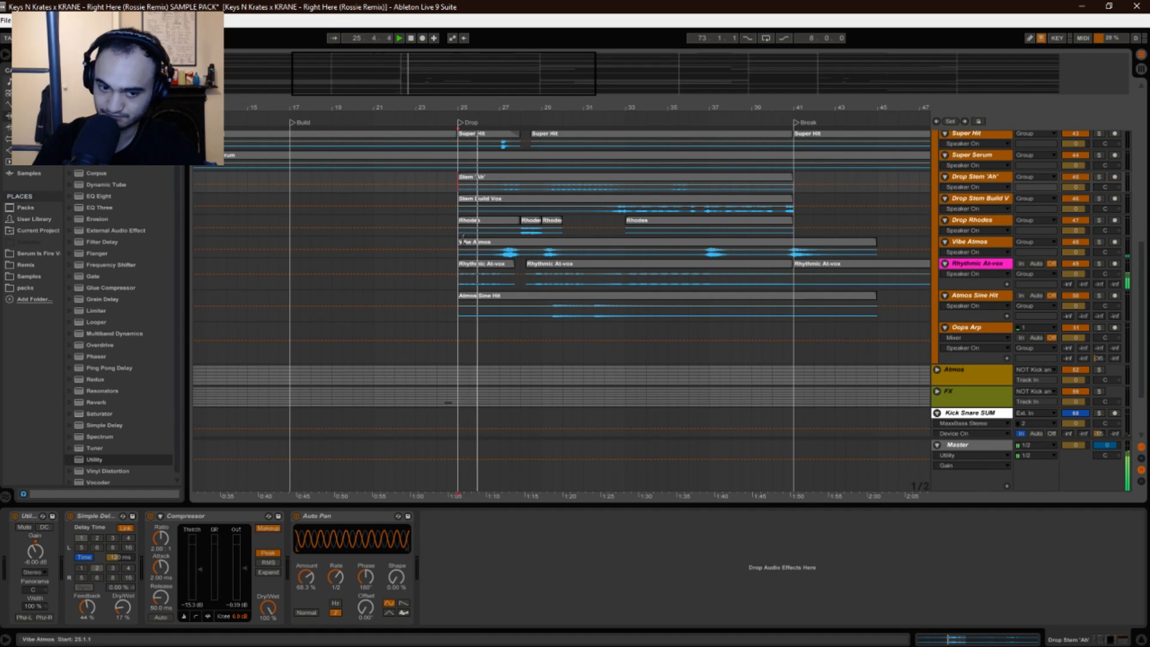
scroll(868, 260, up, 6)
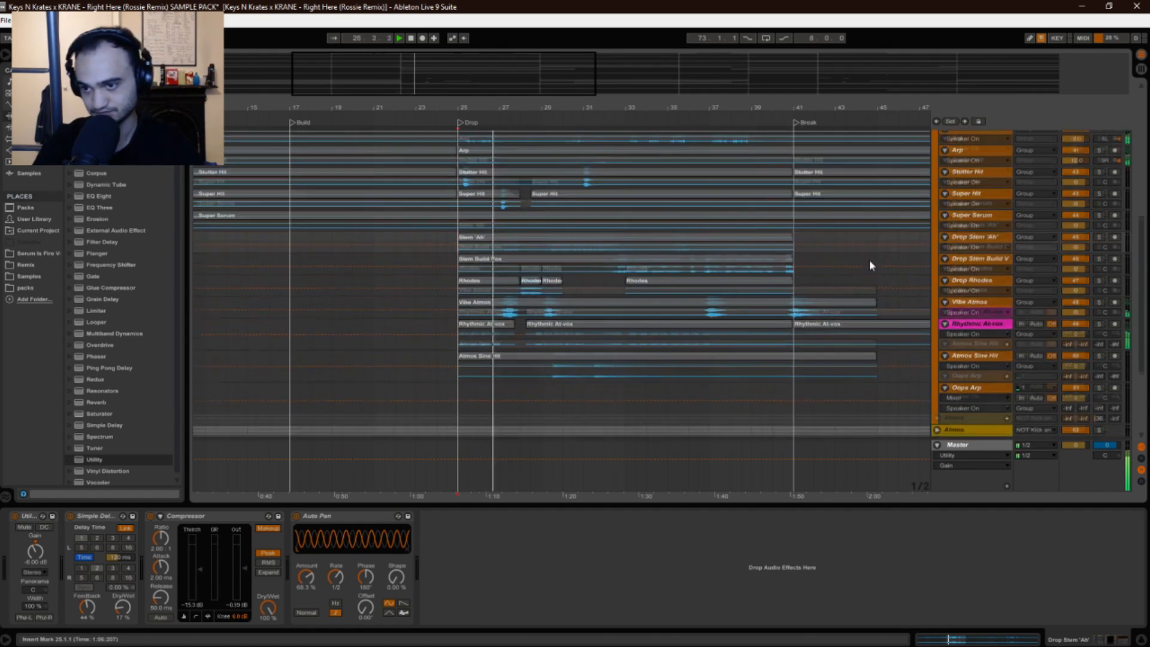
scroll(876, 267, up, 5)
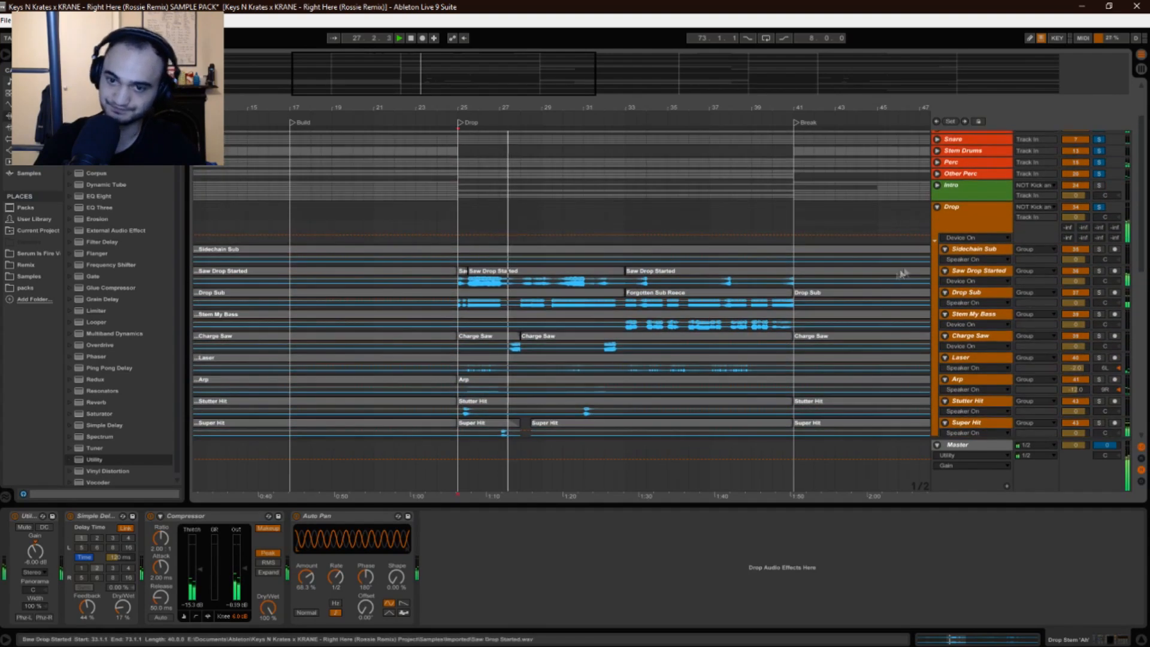
Examine the device chains of the Drop group and its tracks from Sidechain Sub down to Charge Saw
click(962, 222)
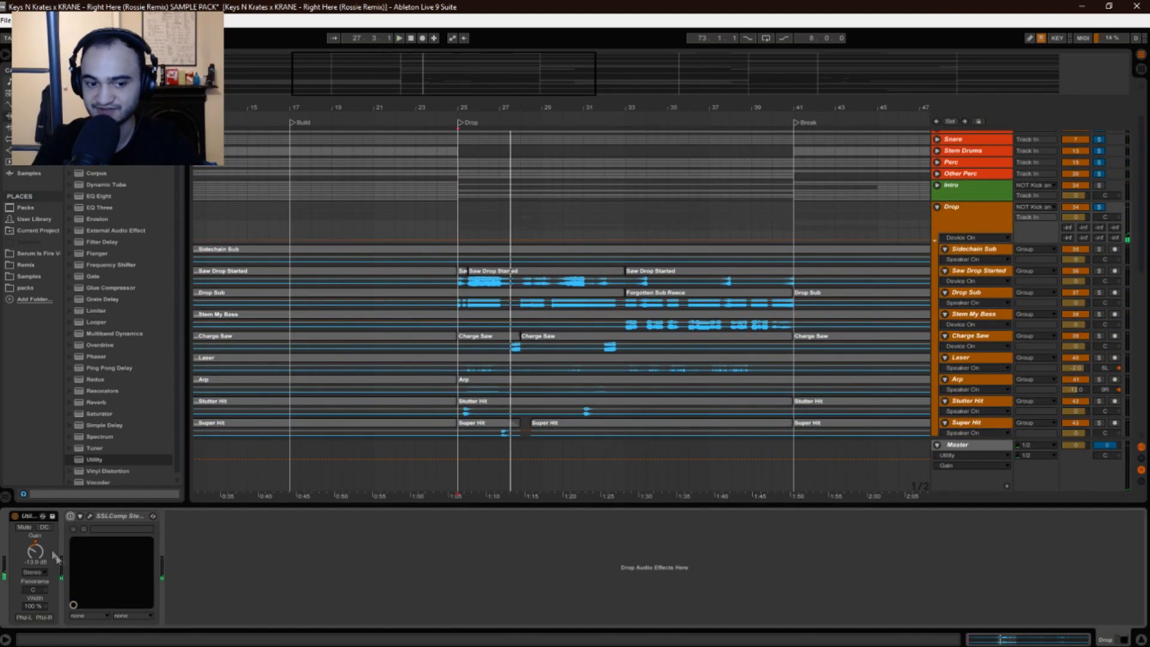
click(961, 214)
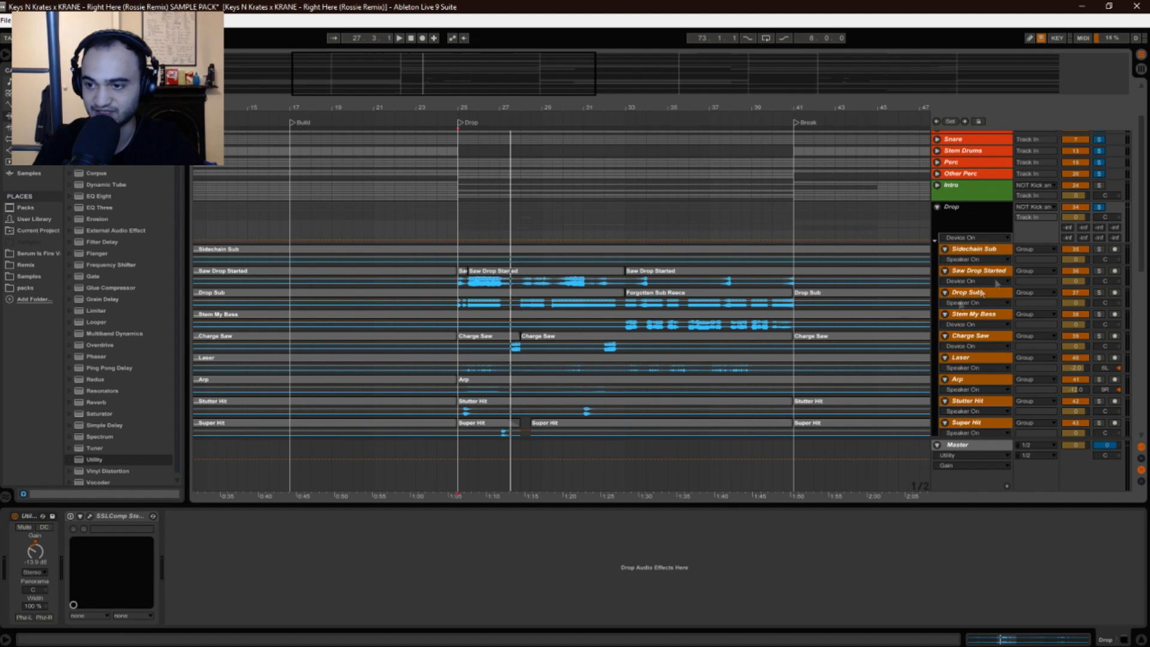
click(987, 250)
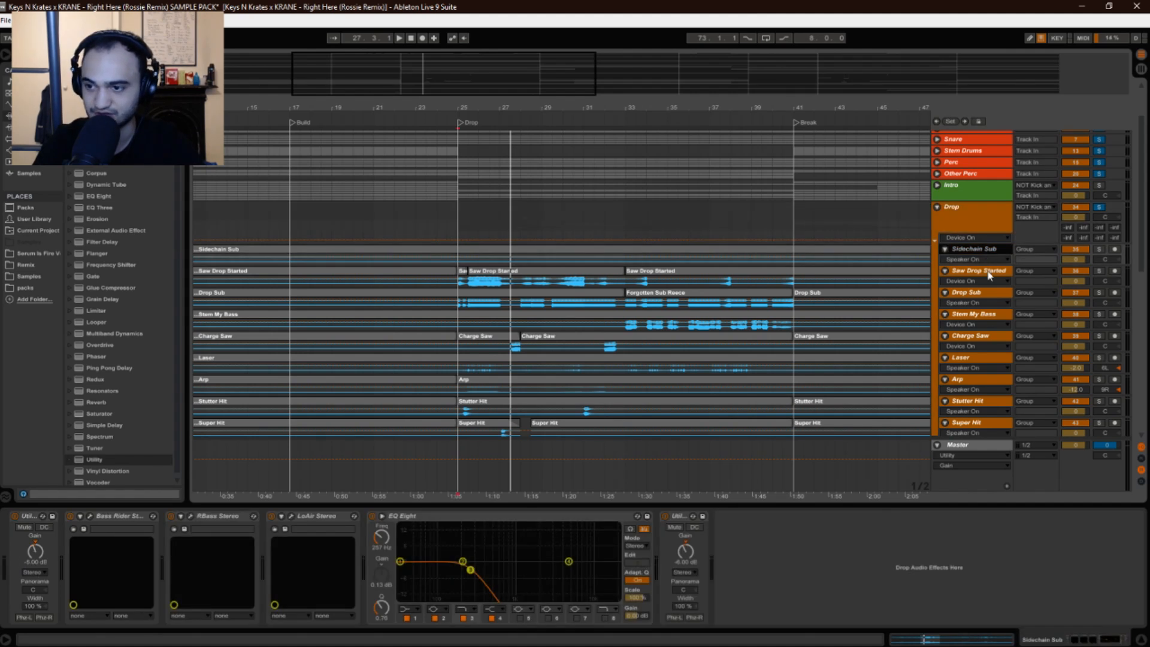
click(990, 273)
click(986, 293)
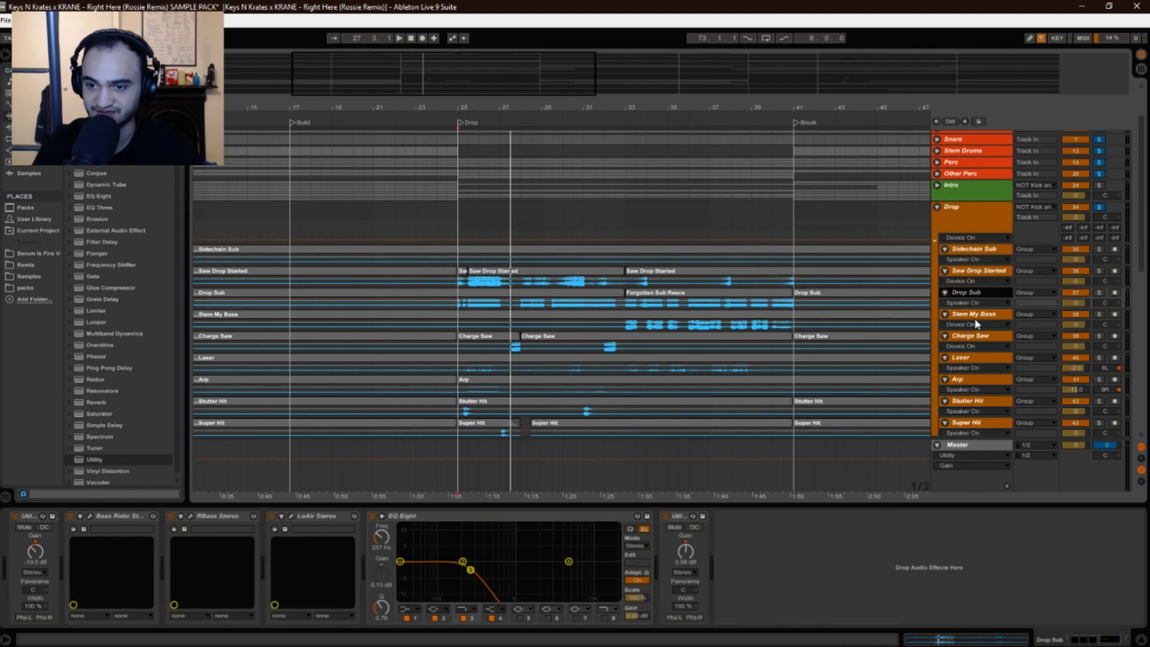
click(975, 326)
click(977, 338)
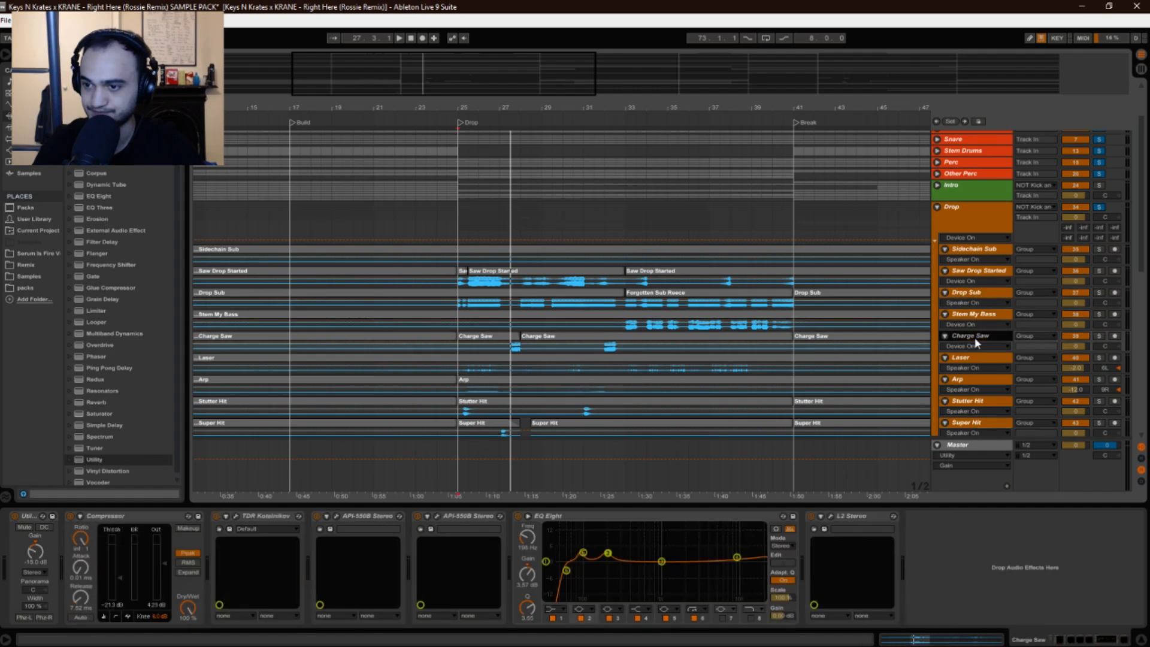
Display the device chain of Stem My Bass, then that of the Master track with its Utility gain
scroll(1003, 339, down, 5)
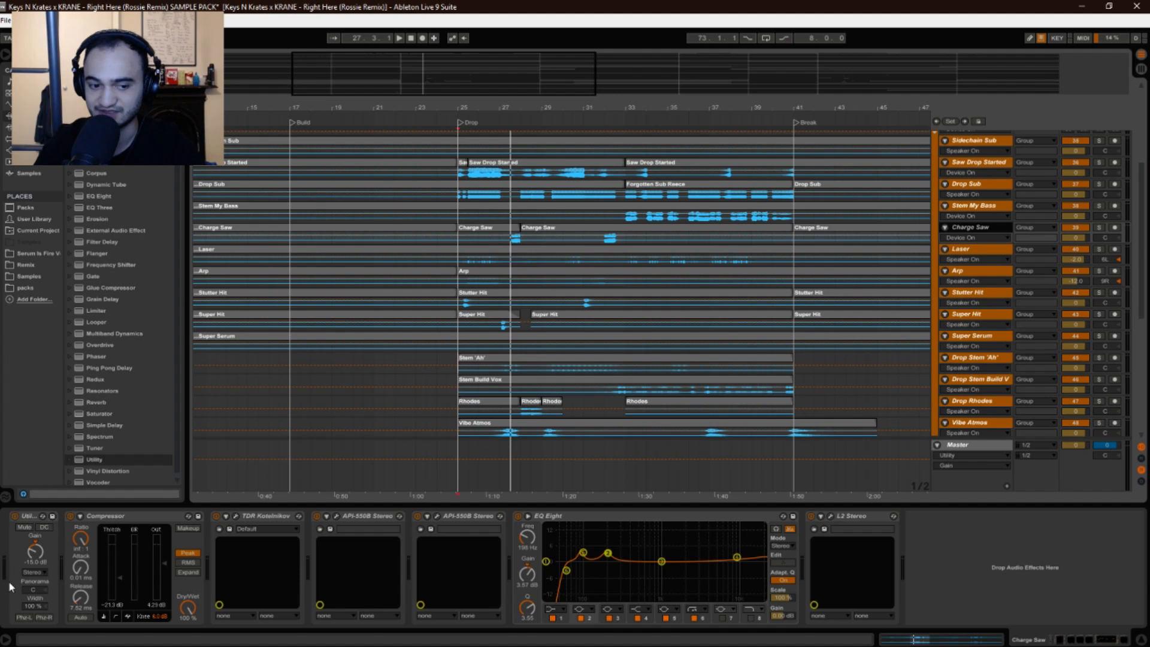
scroll(954, 390, up, 2)
click(977, 256)
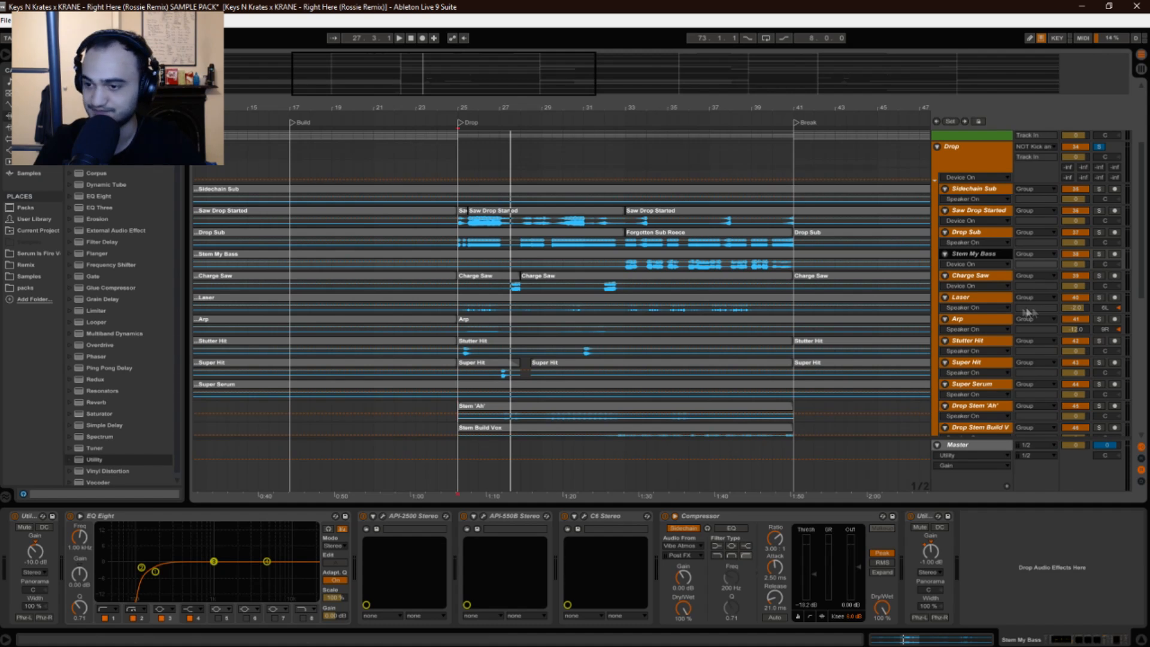
scroll(1029, 312, down, 4)
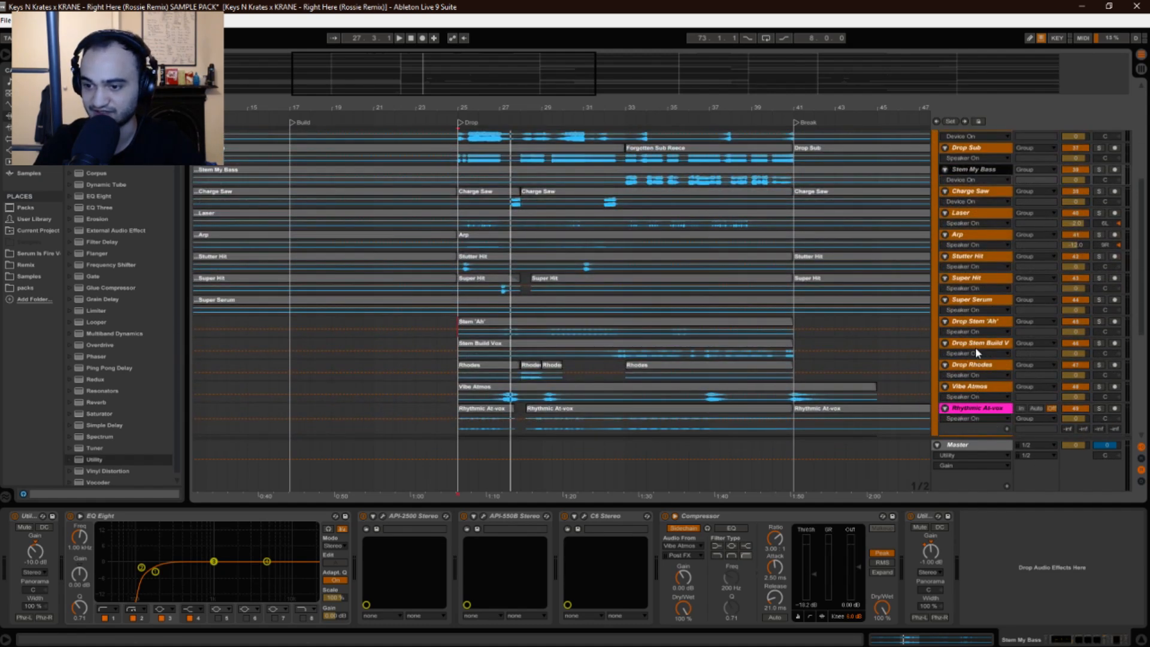
scroll(976, 351, down, 1)
click(958, 445)
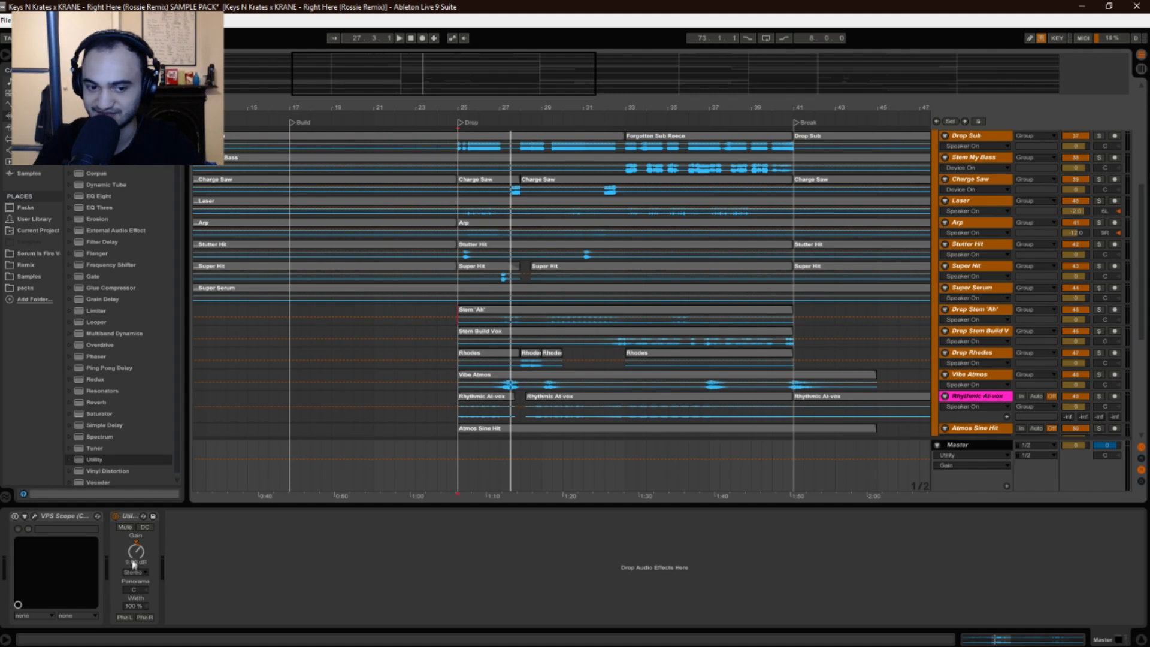
Compare the device chains of the Sidechain Sub and Saw Drop Started tracks
scroll(953, 335, up, 5)
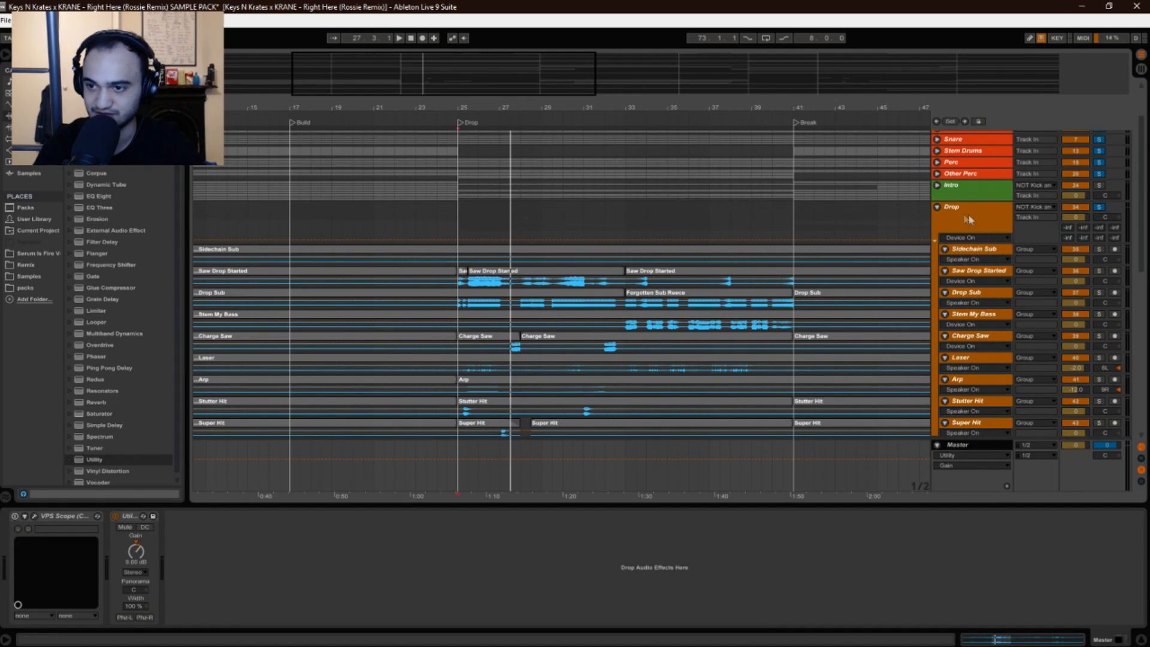
click(971, 249)
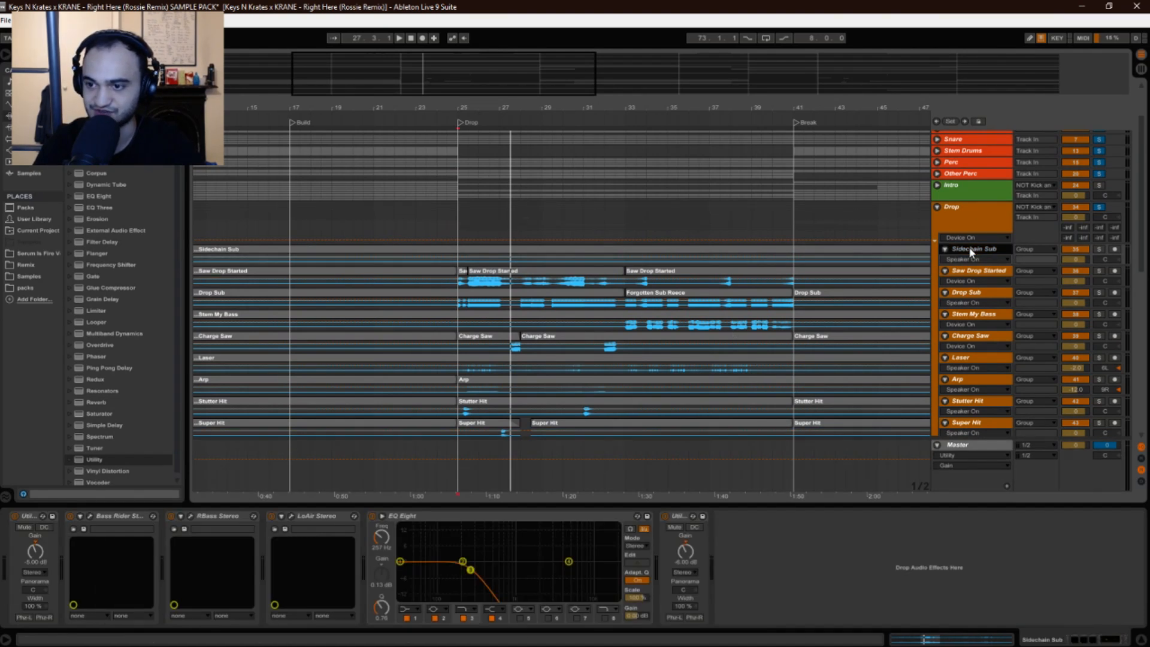
click(980, 272)
click(973, 249)
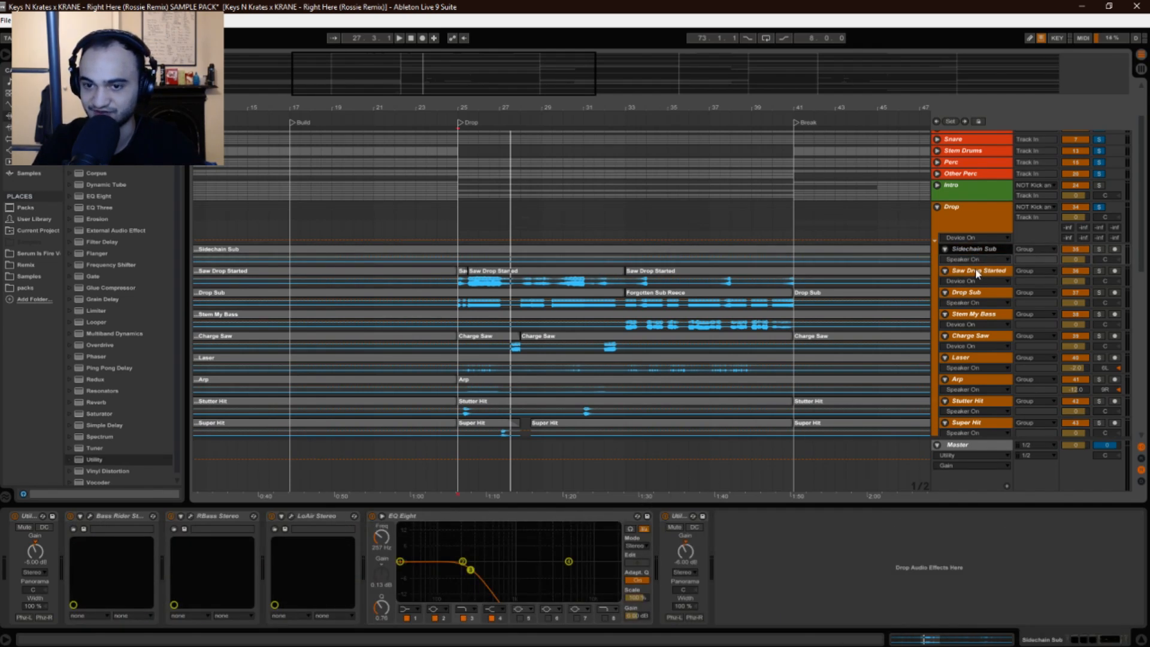
click(978, 273)
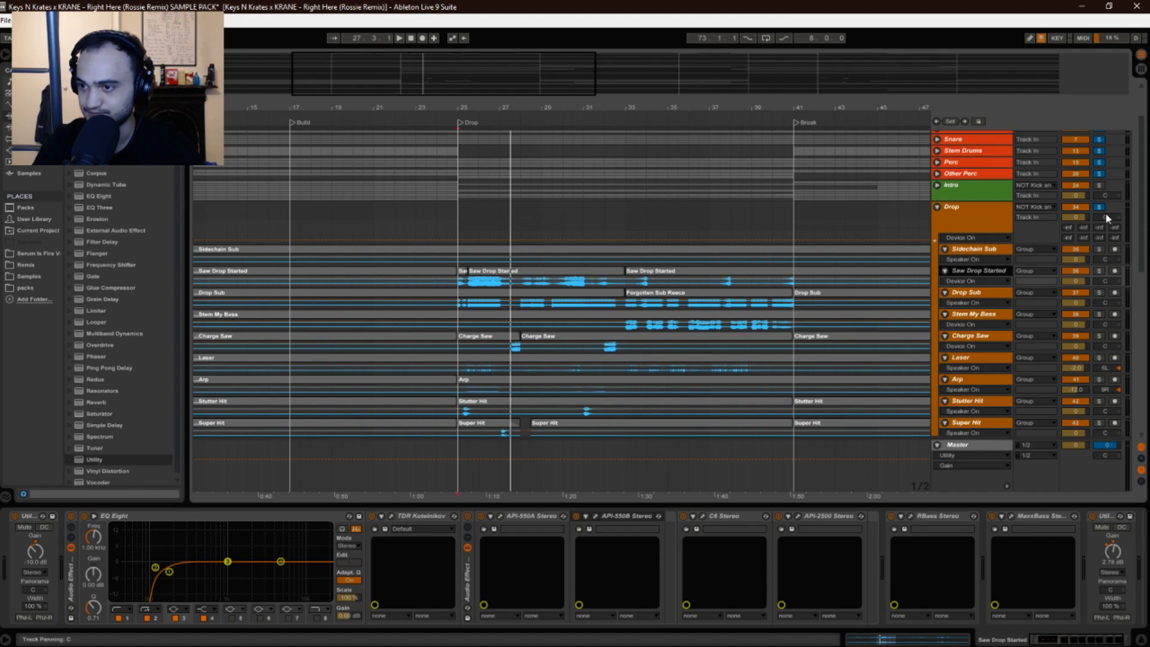
Solo only the Saw Drop Started track, clearing the Drop and drum group solos, and play it from bar 25
click(1098, 270)
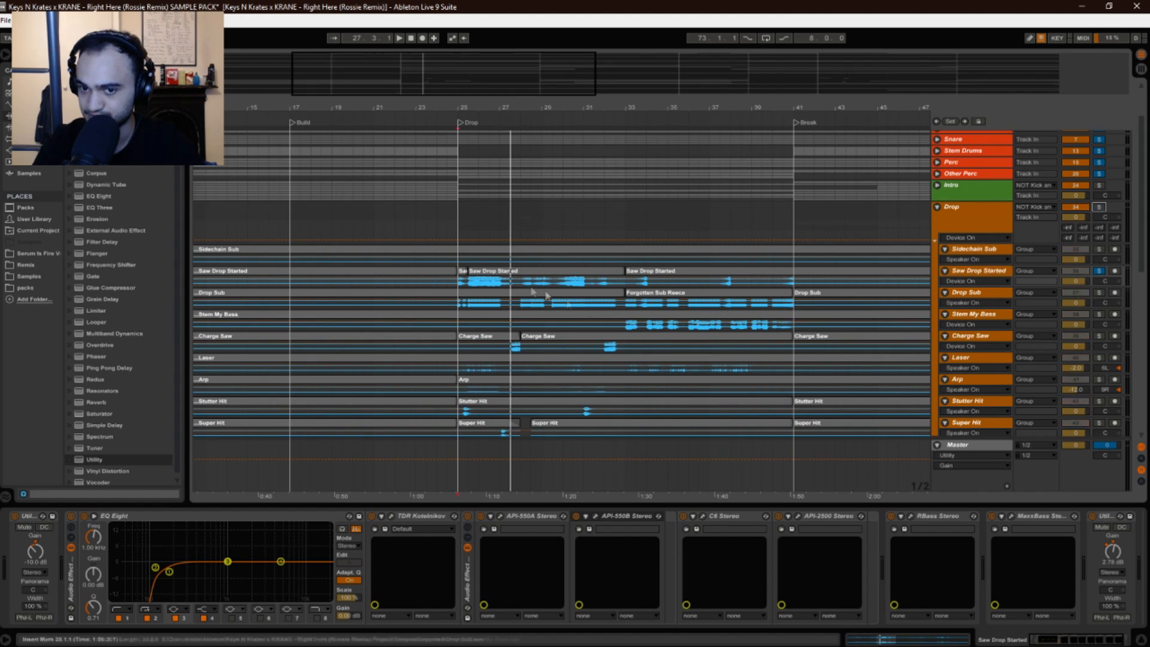
key(space)
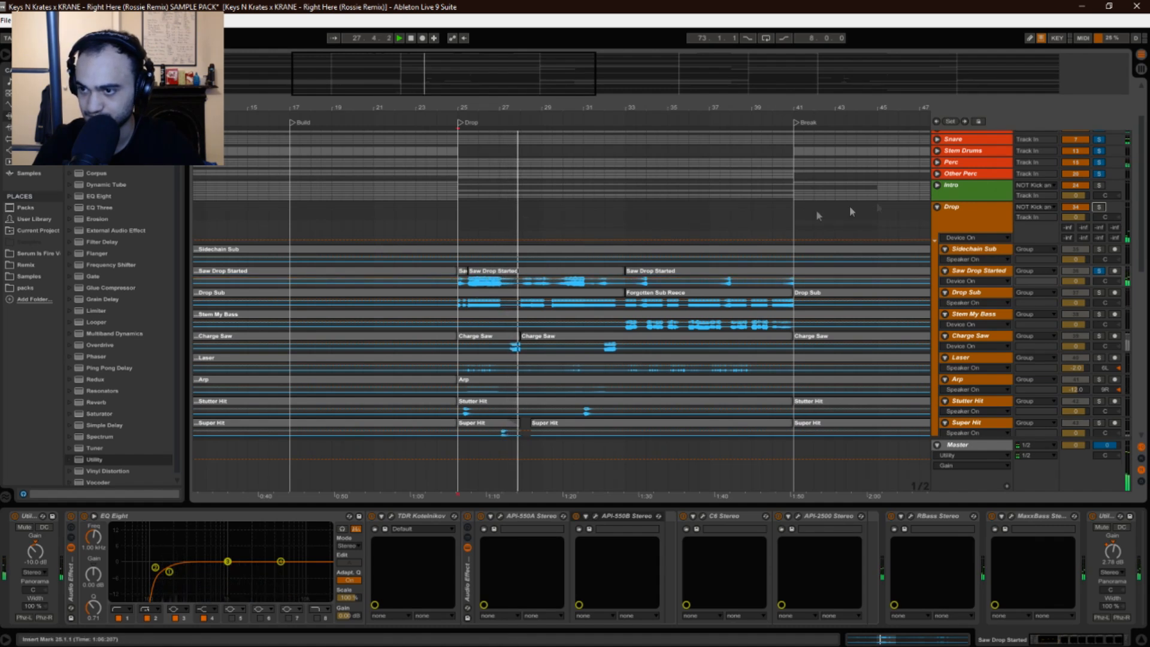
scroll(1020, 240, up, 3)
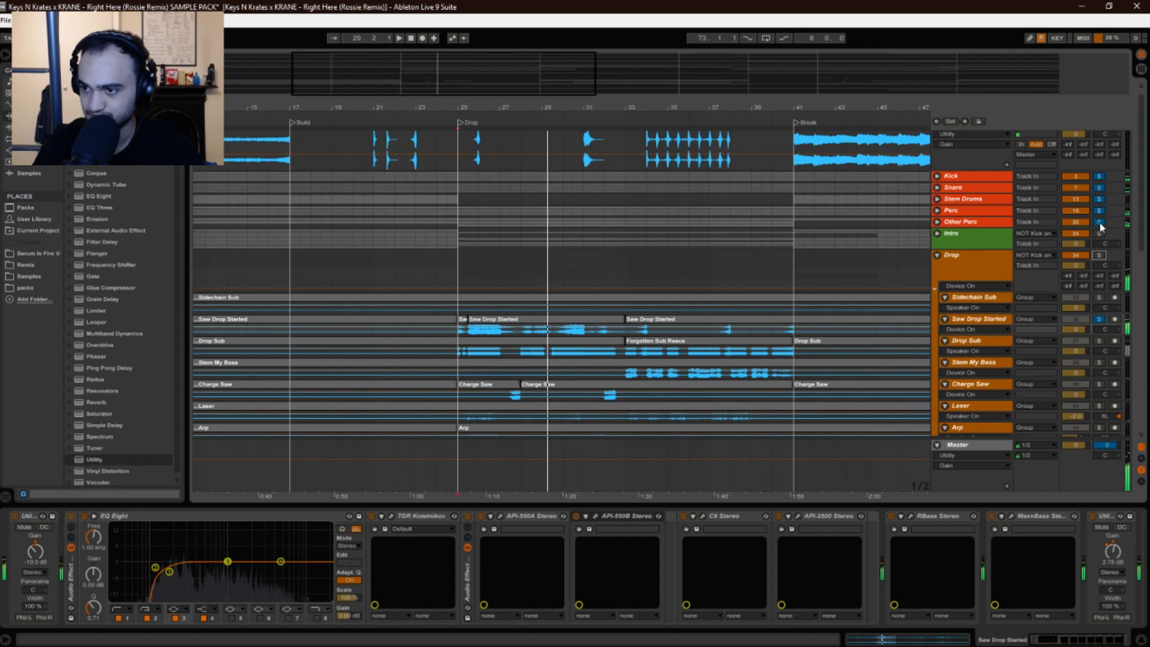
click(1099, 177)
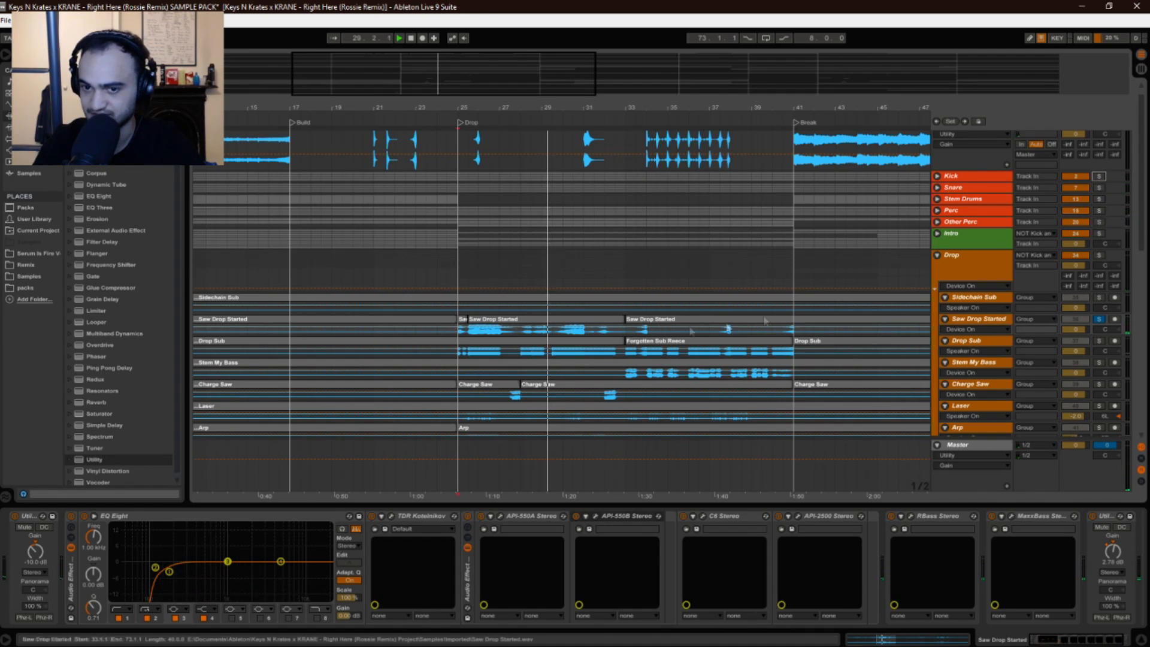
key(space)
scroll(532, 393, down, 2)
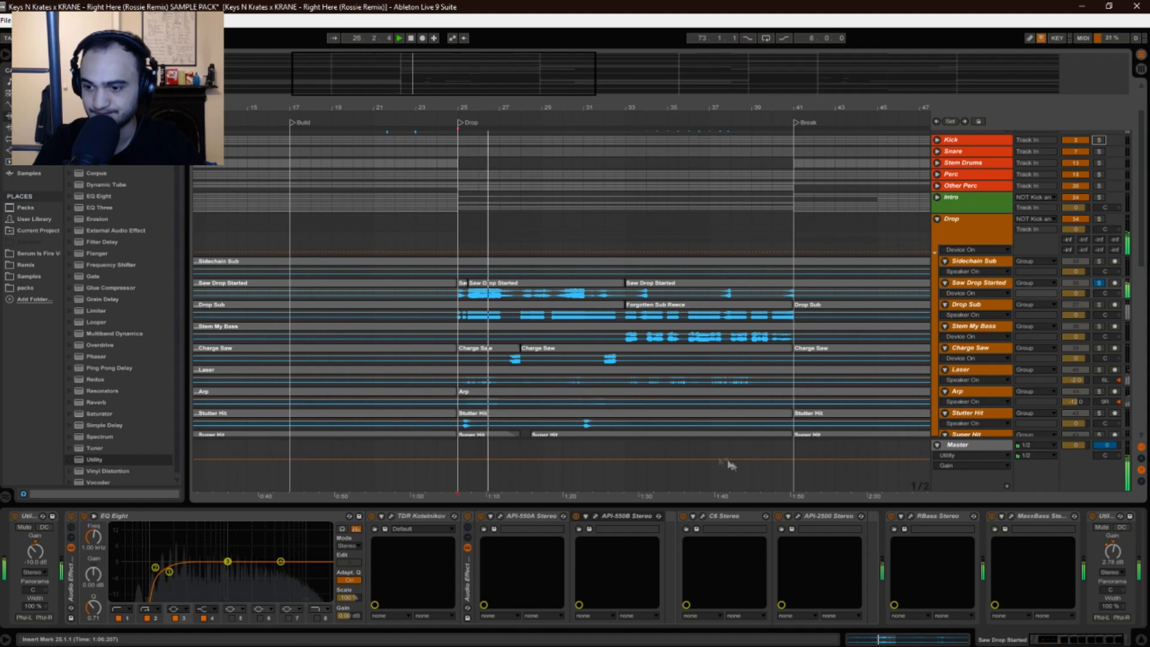
Bypass both effect racks, TDR Kotelnikov, API-550A, API-550B, C6, API-2500, RBass and MaxxBass on Saw Drop Started, and play the dry sound
click(891, 516)
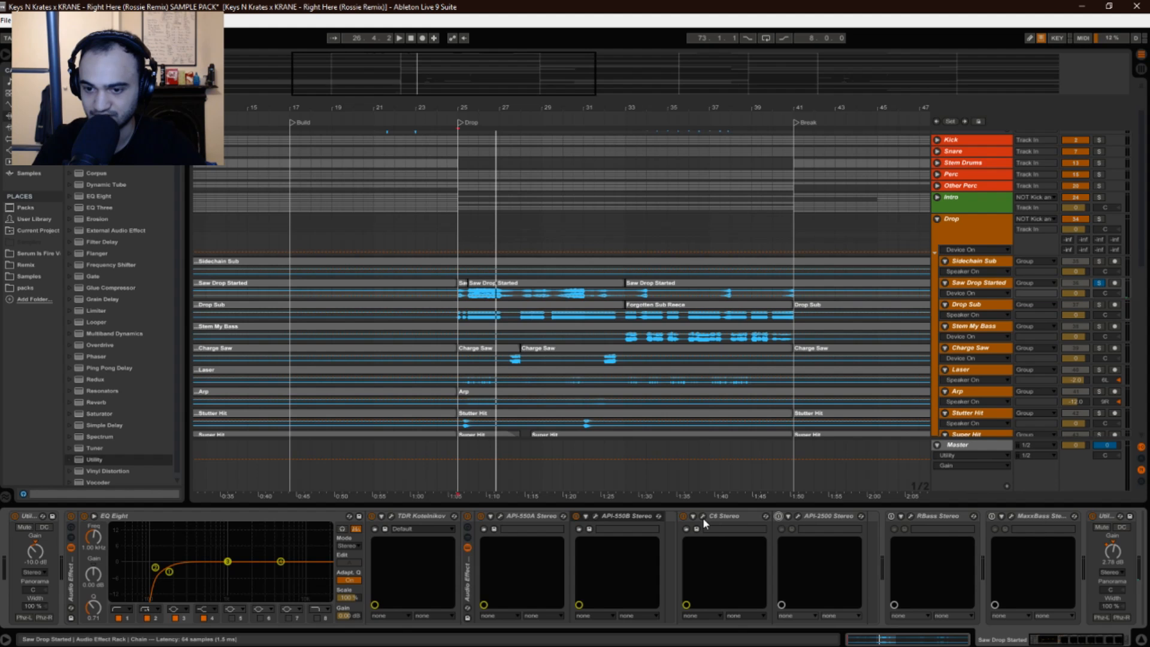
click(683, 515)
click(576, 515)
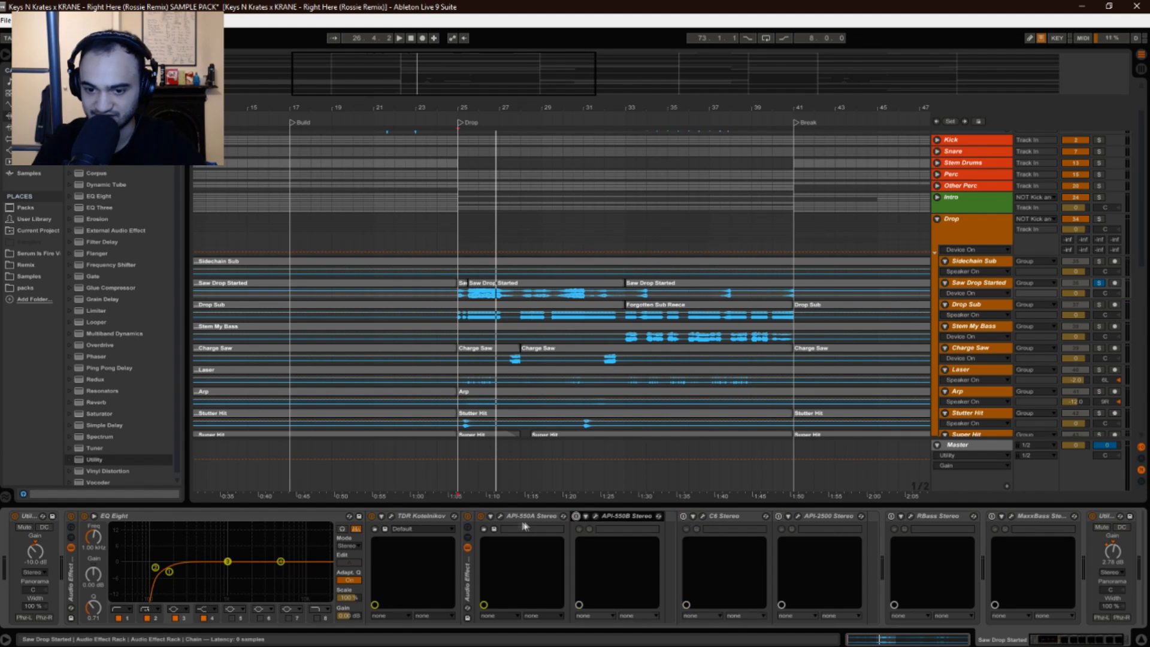
click(479, 515)
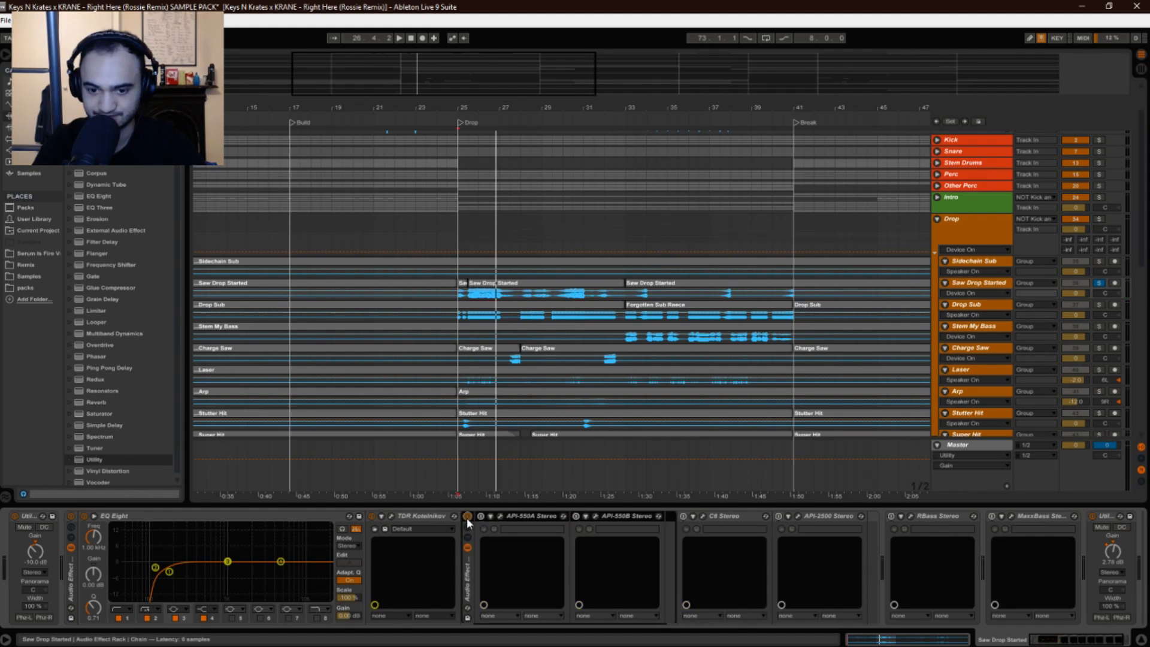
click(72, 515)
key(space)
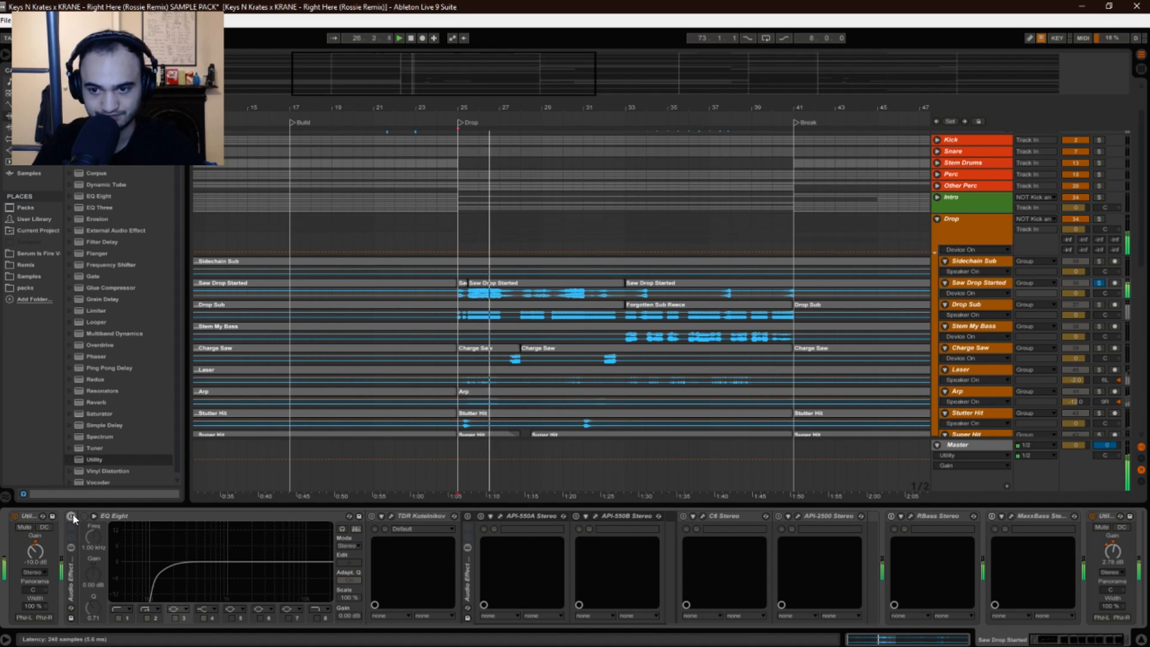
key(space)
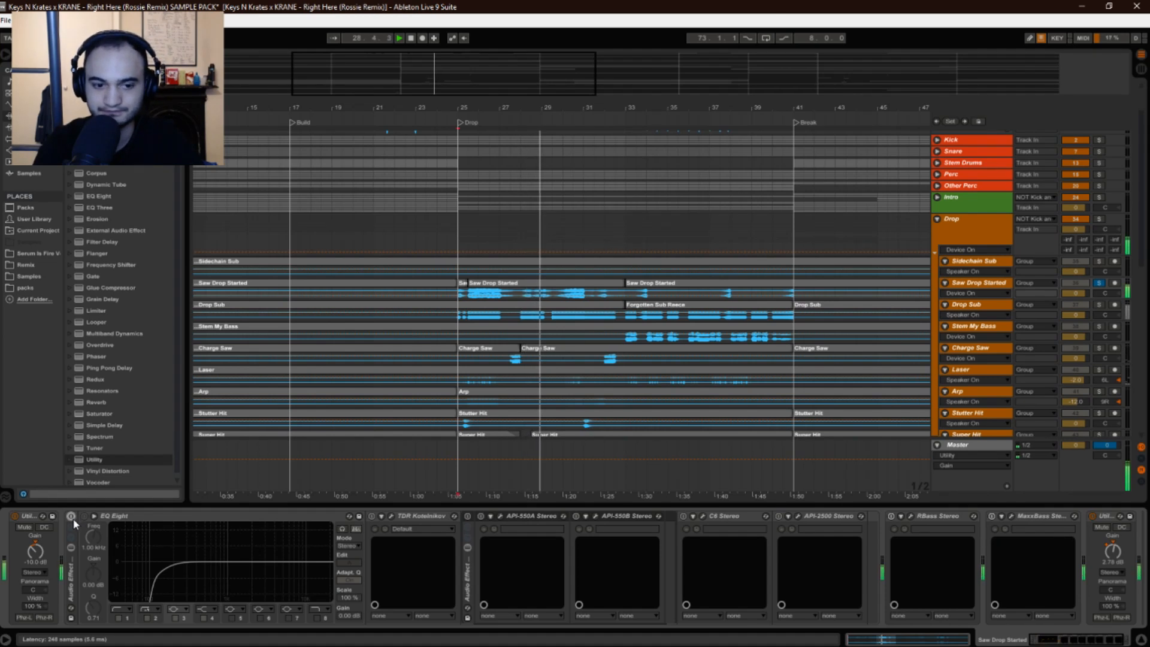
Re-enable the first effect rack on Saw Drop Started and compare playback with its EQ Eight off and on
click(72, 517)
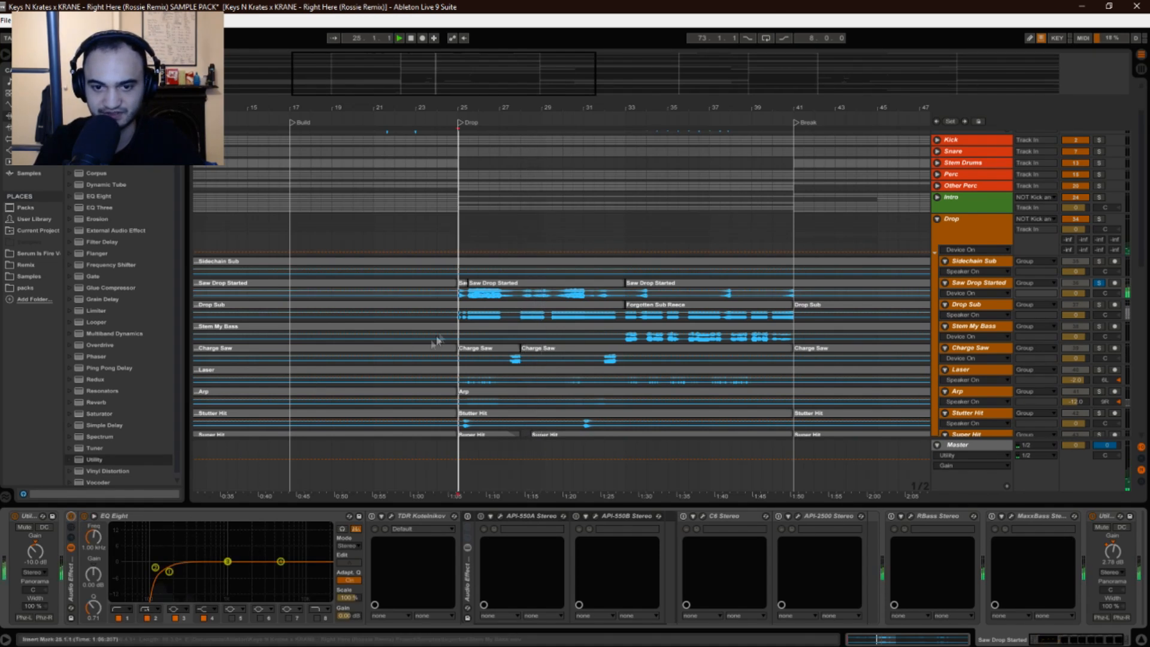
key(space)
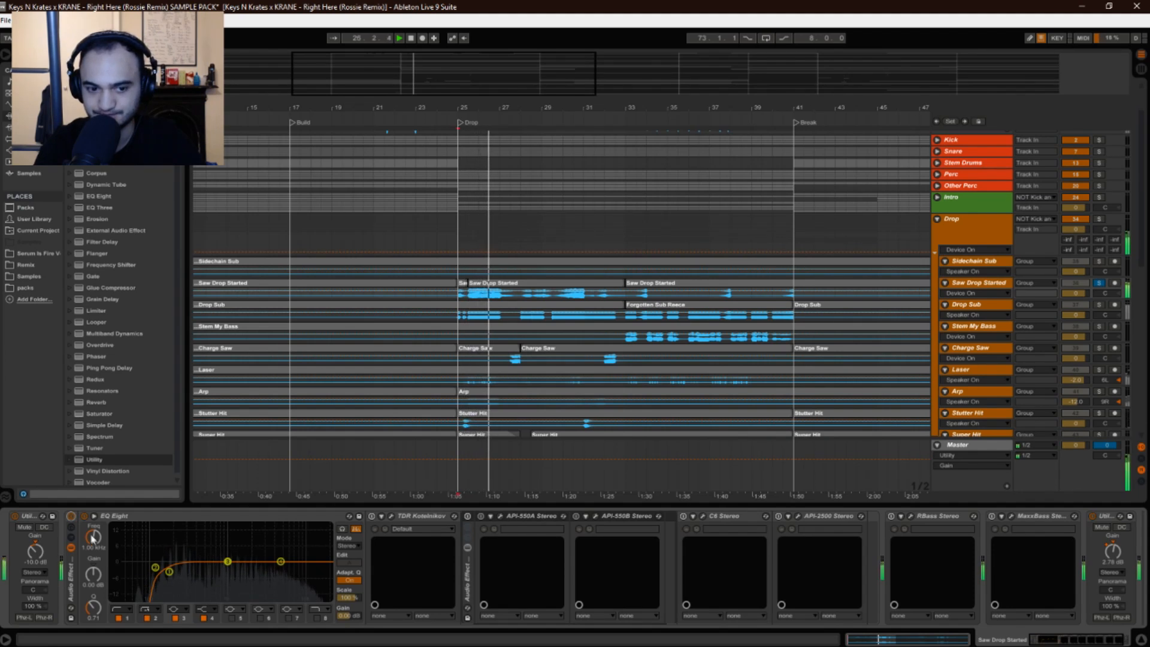
click(84, 517)
key(space)
key(space)
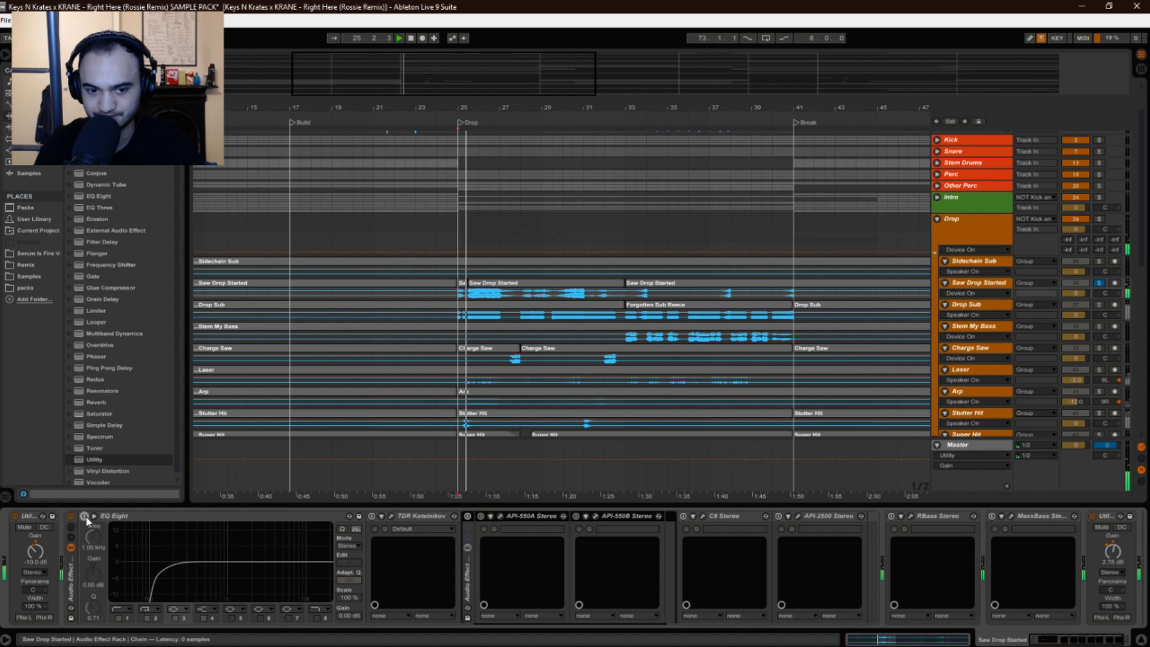
click(84, 516)
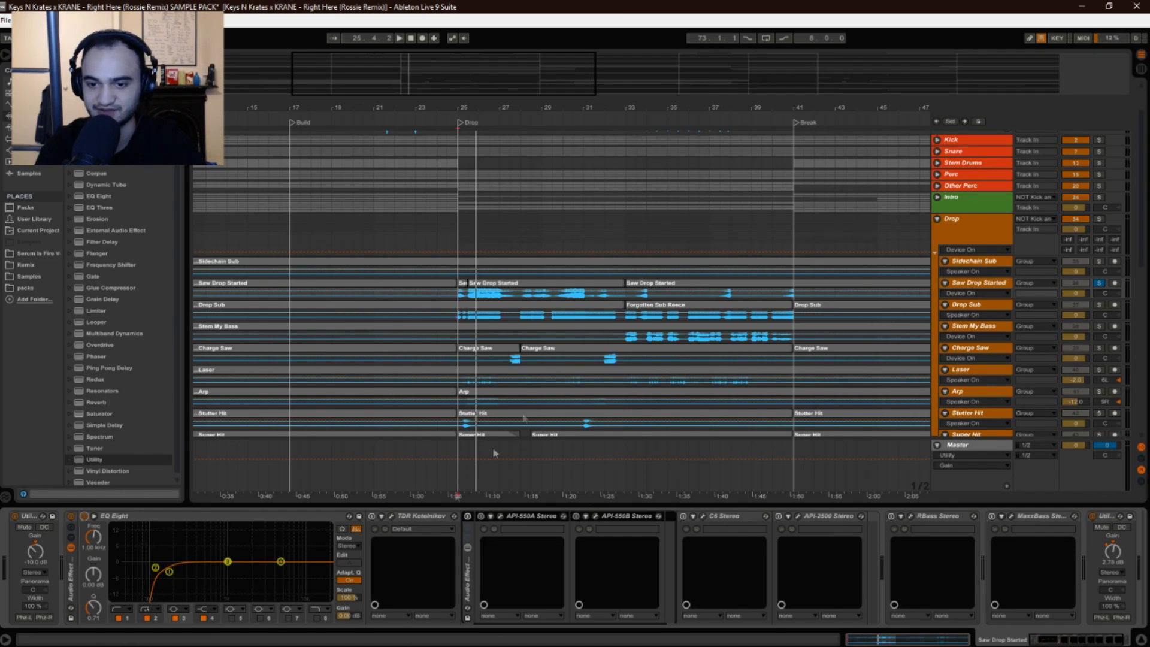
Re-enable TDR Kotelnikov, watch its gain reduction while playing from bar 25.3, and close its plug-in window
click(372, 516)
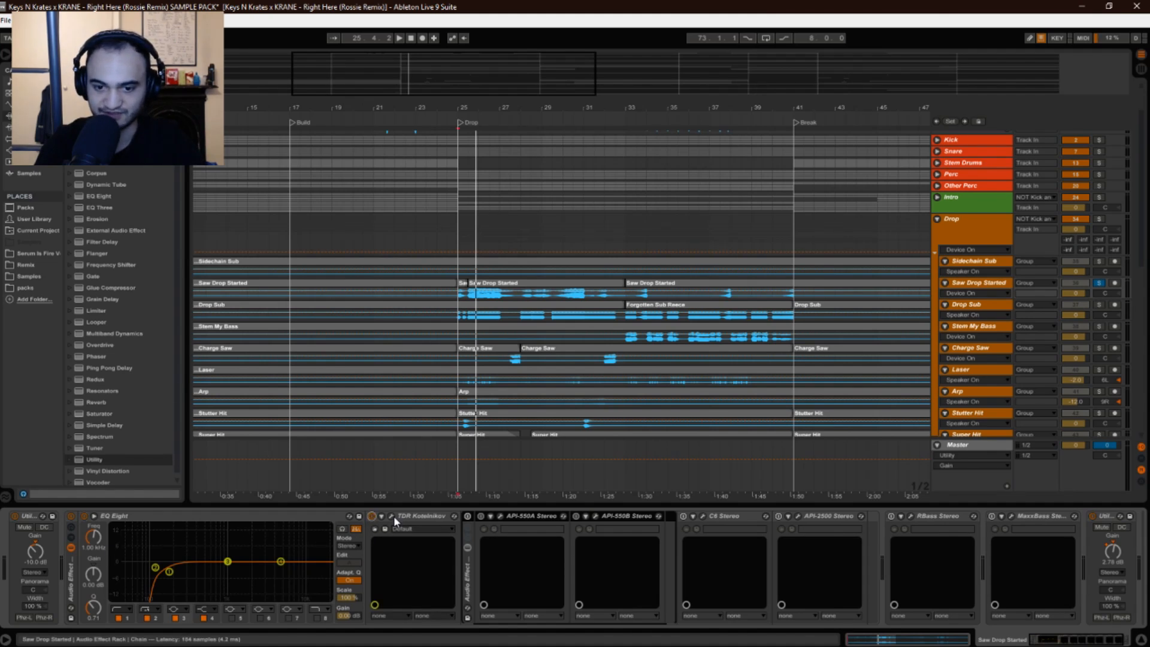
click(392, 517)
drag(465, 204, 538, 401)
click(469, 299)
key(space)
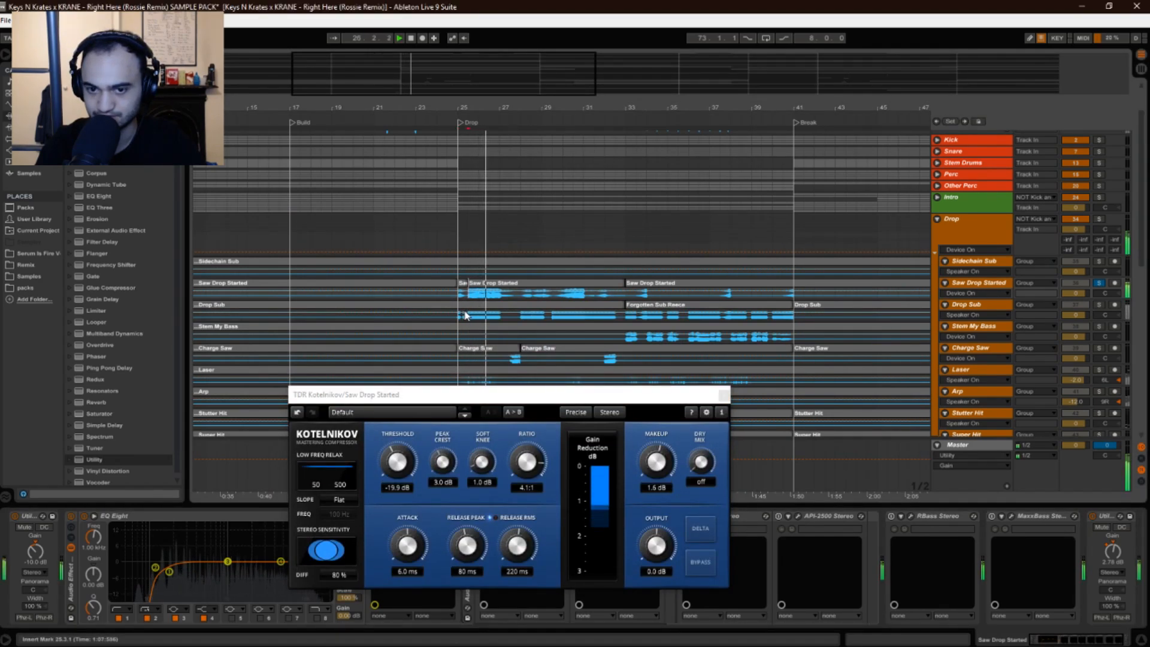
click(725, 395)
Enlarge the Saw Drop Started track's lane to show its waveform at the beginning of the drop
click(537, 294)
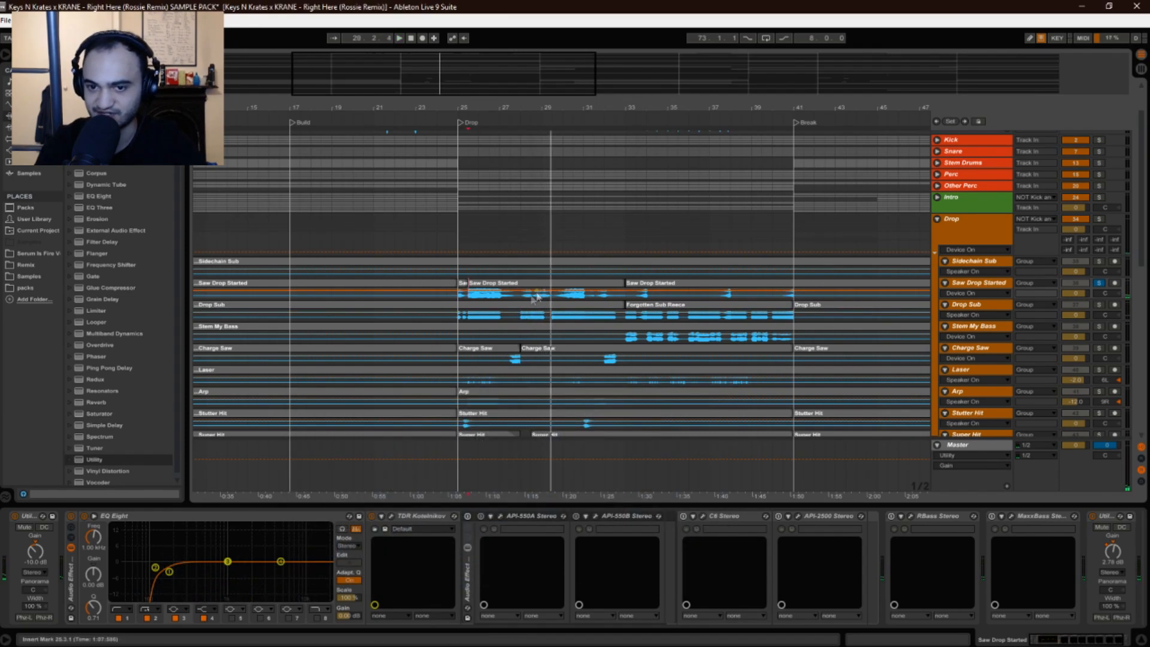
drag(514, 108, 513, 180)
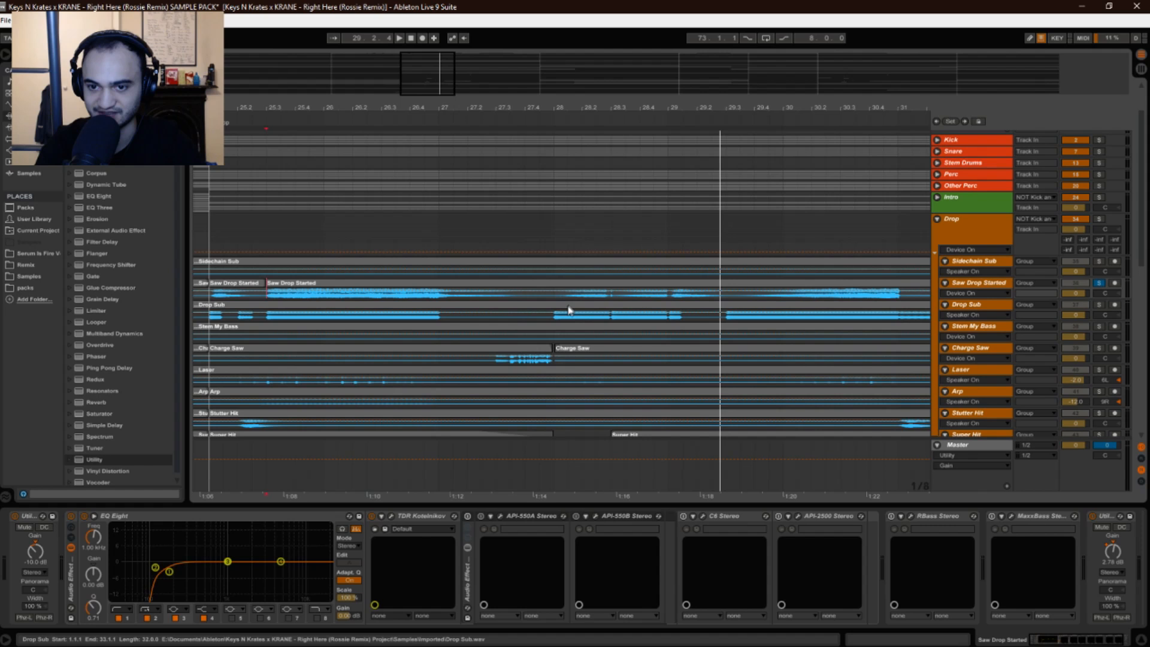
drag(967, 297, 967, 317)
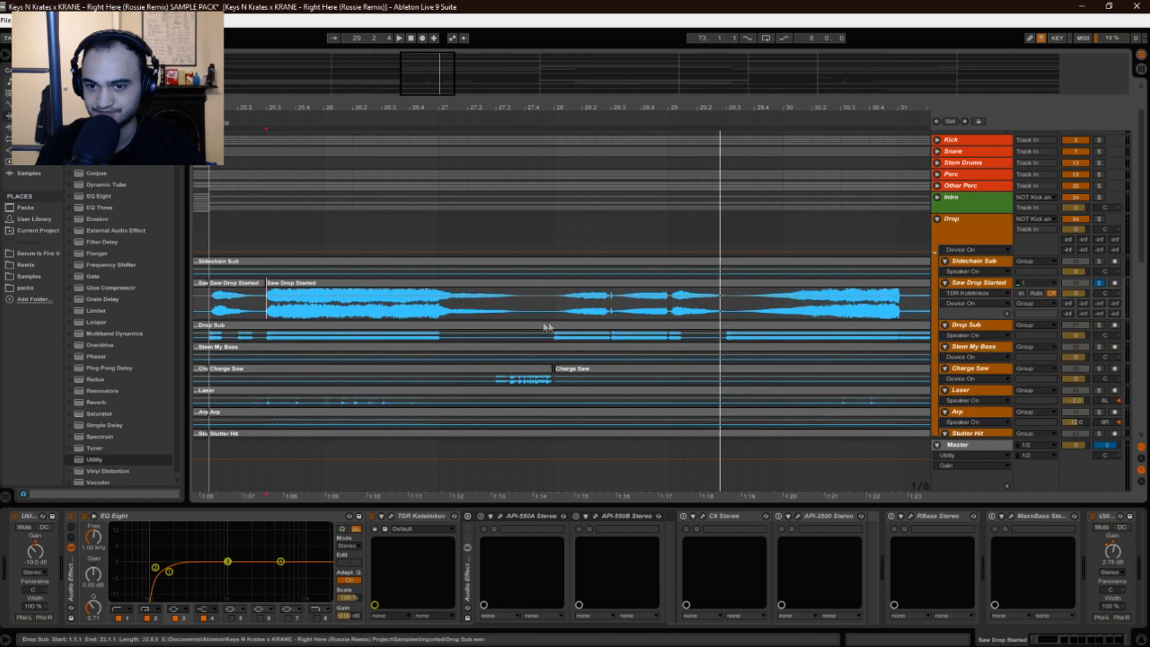
drag(425, 109, 446, 90)
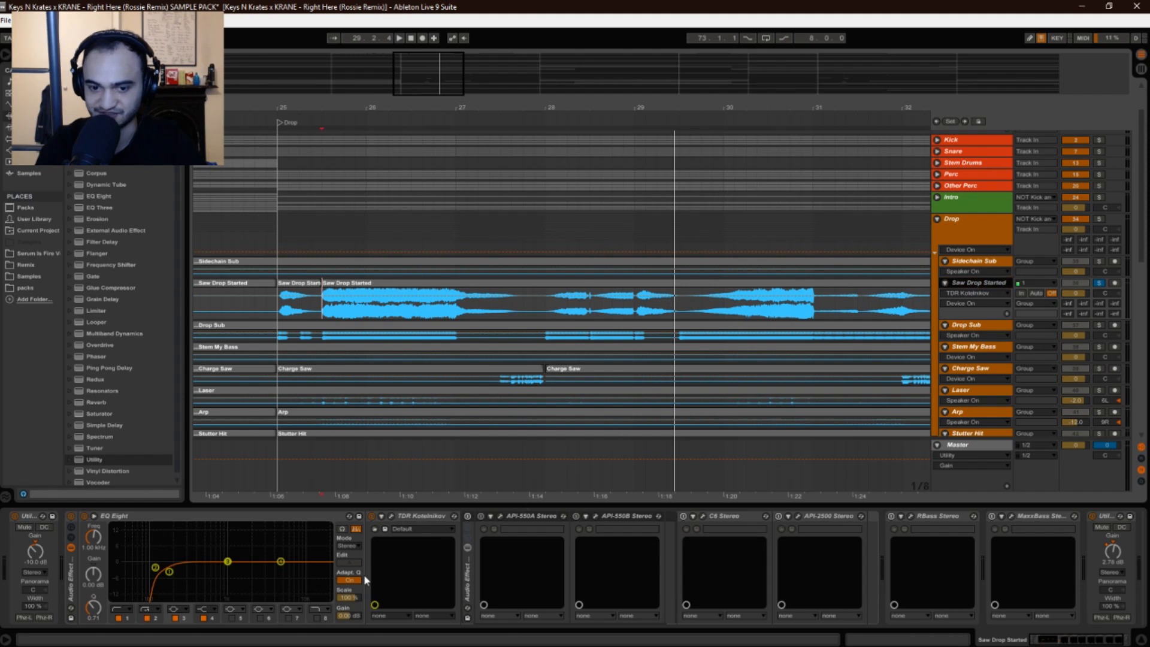
Check TDR Kotelnikov's gain reduction on Saw Drop Started while playing from bar 25.3 and from bar 28, then close the plug-in
click(393, 515)
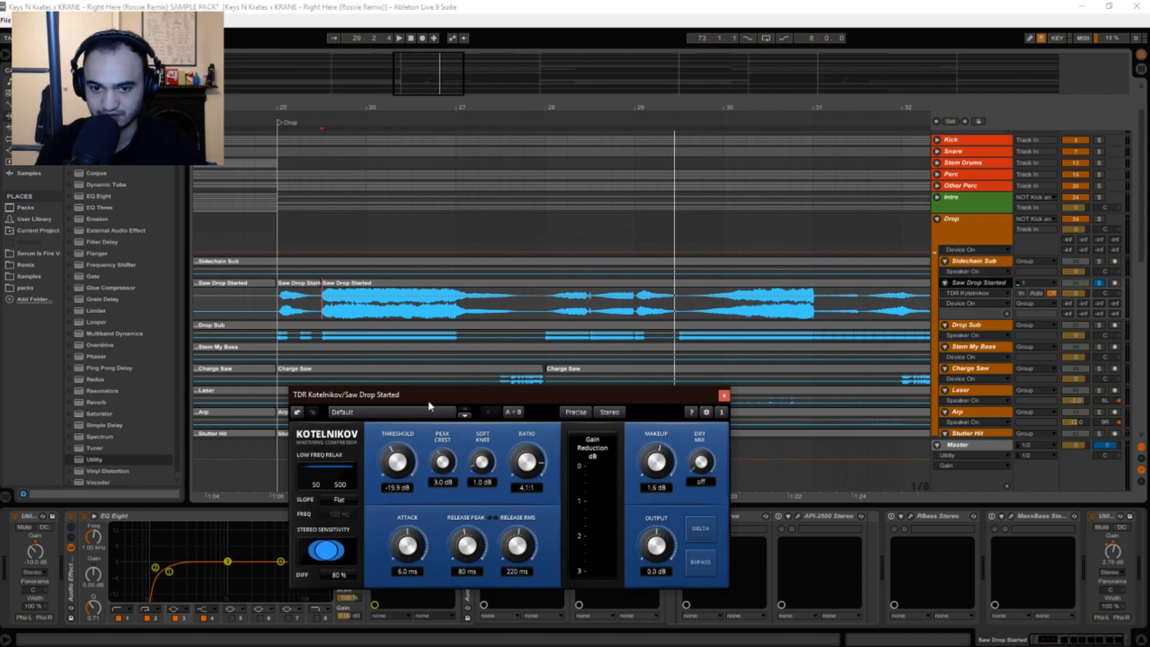
drag(417, 400, 442, 391)
click(331, 316)
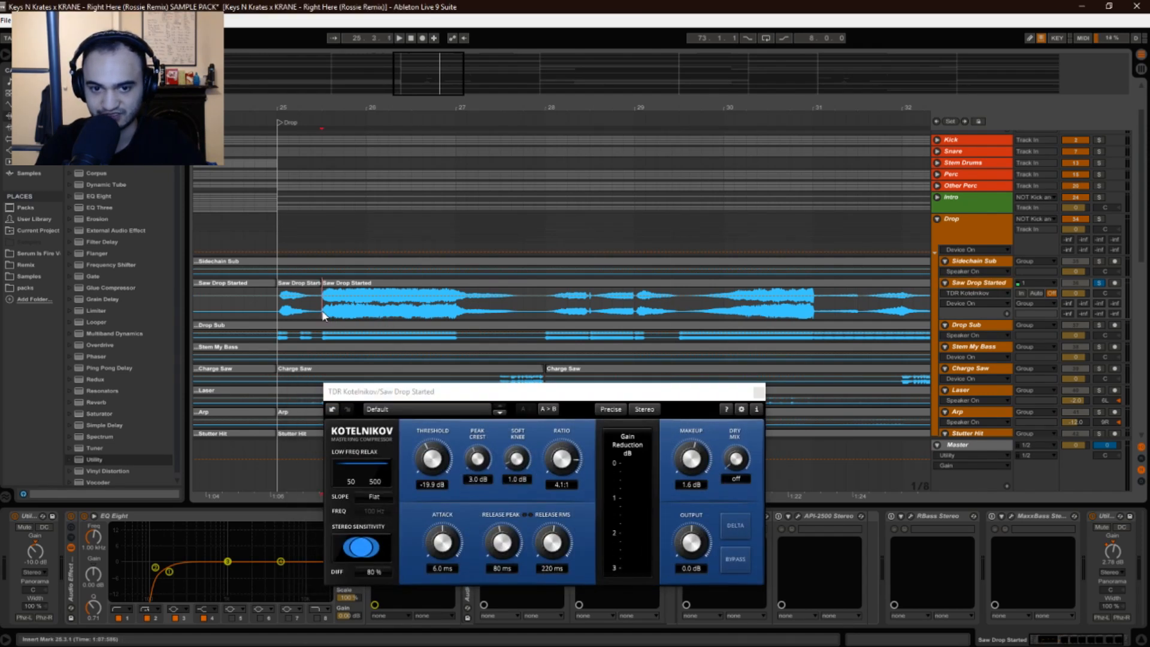
key(space)
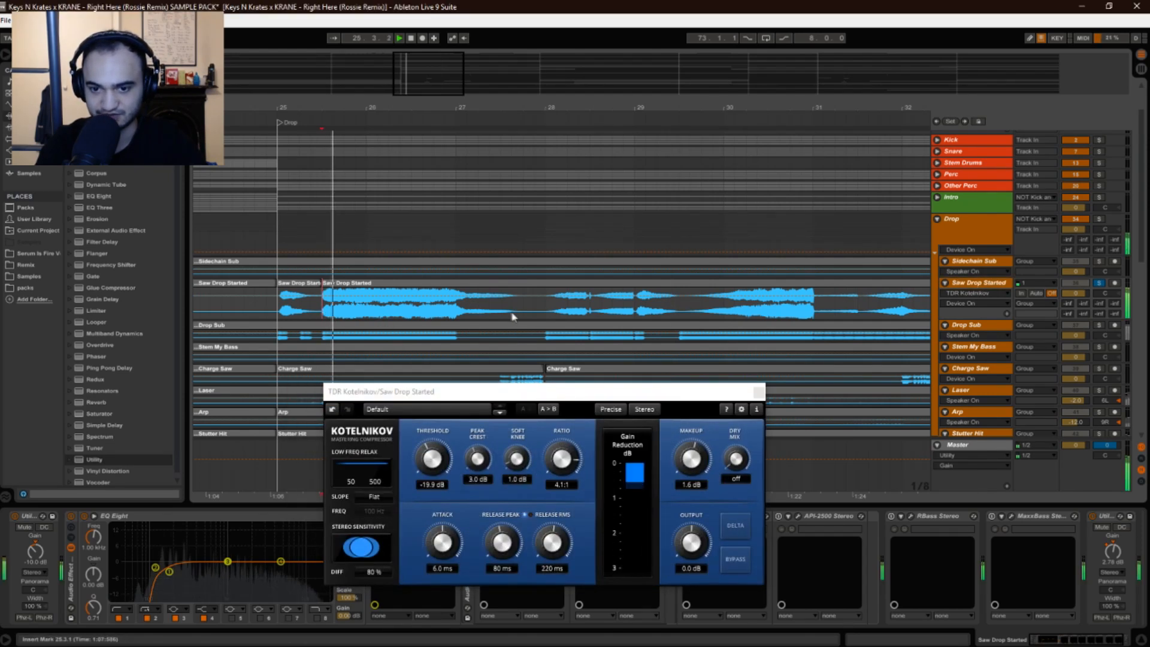
click(545, 329)
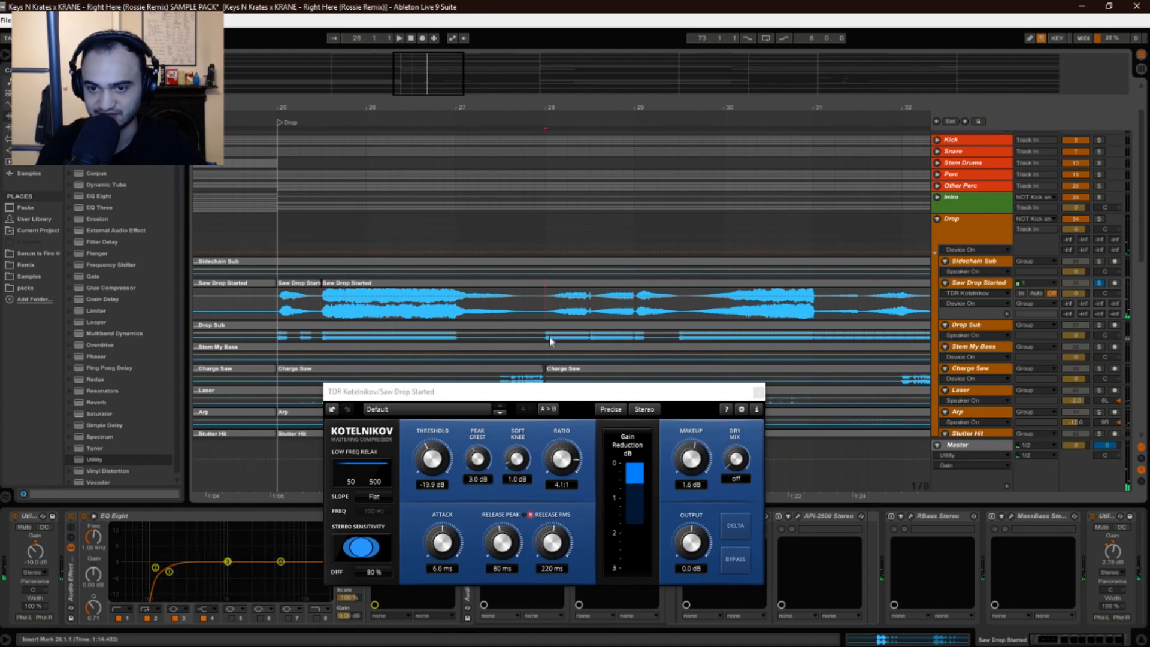
key(space)
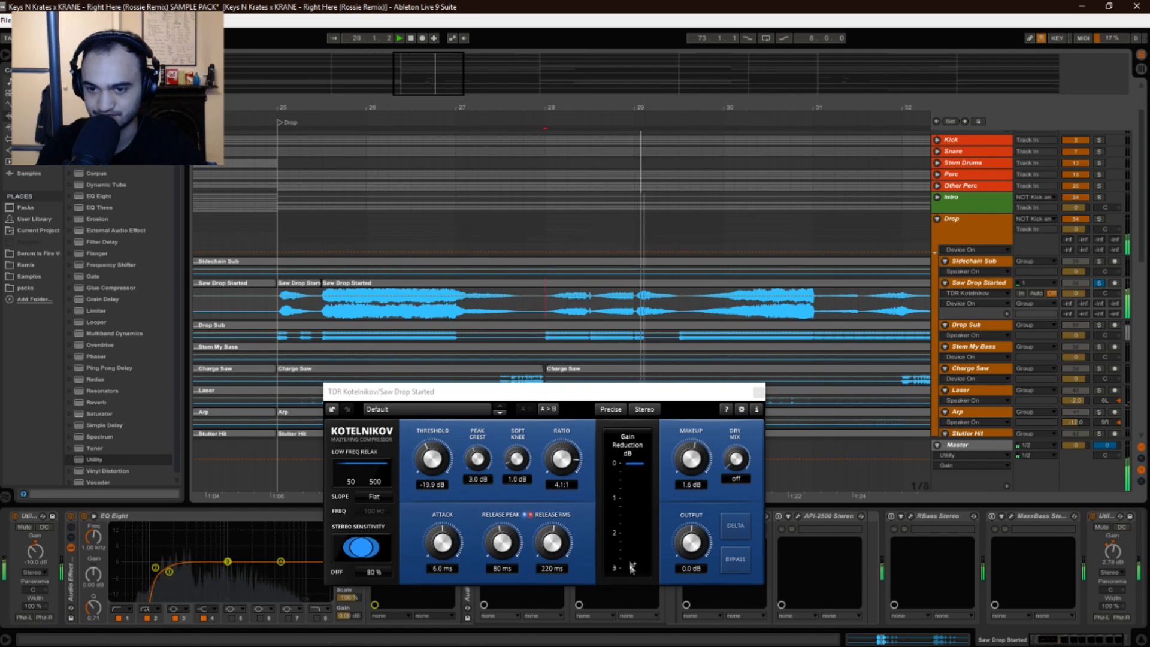
drag(479, 116, 405, 108)
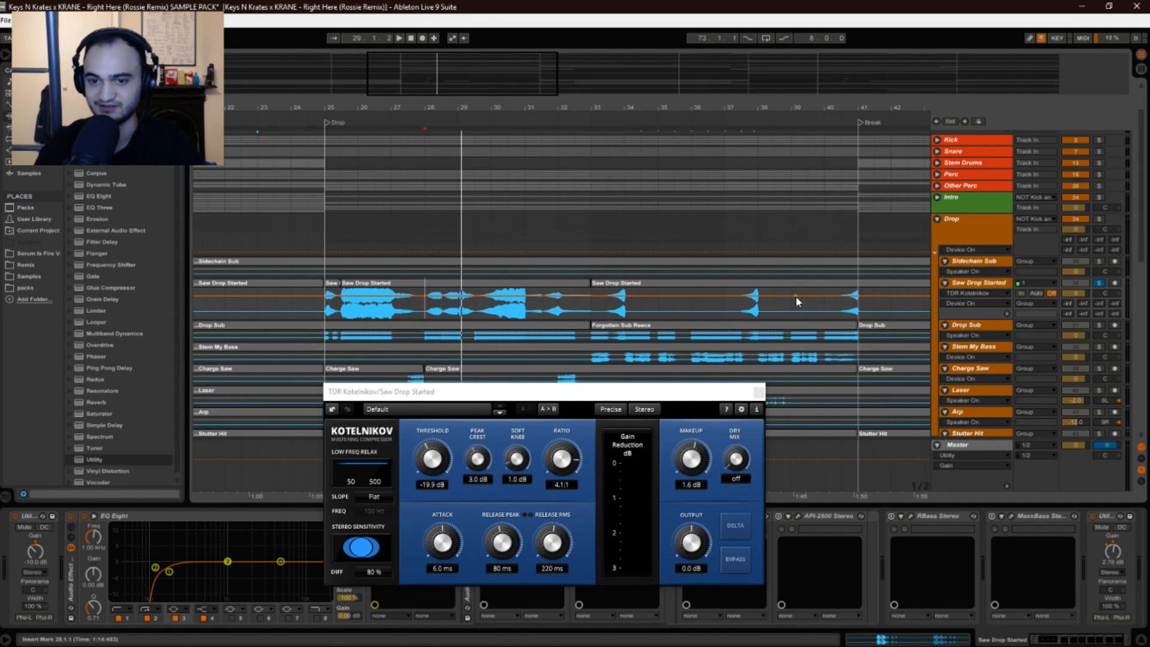
drag(494, 107, 523, 137)
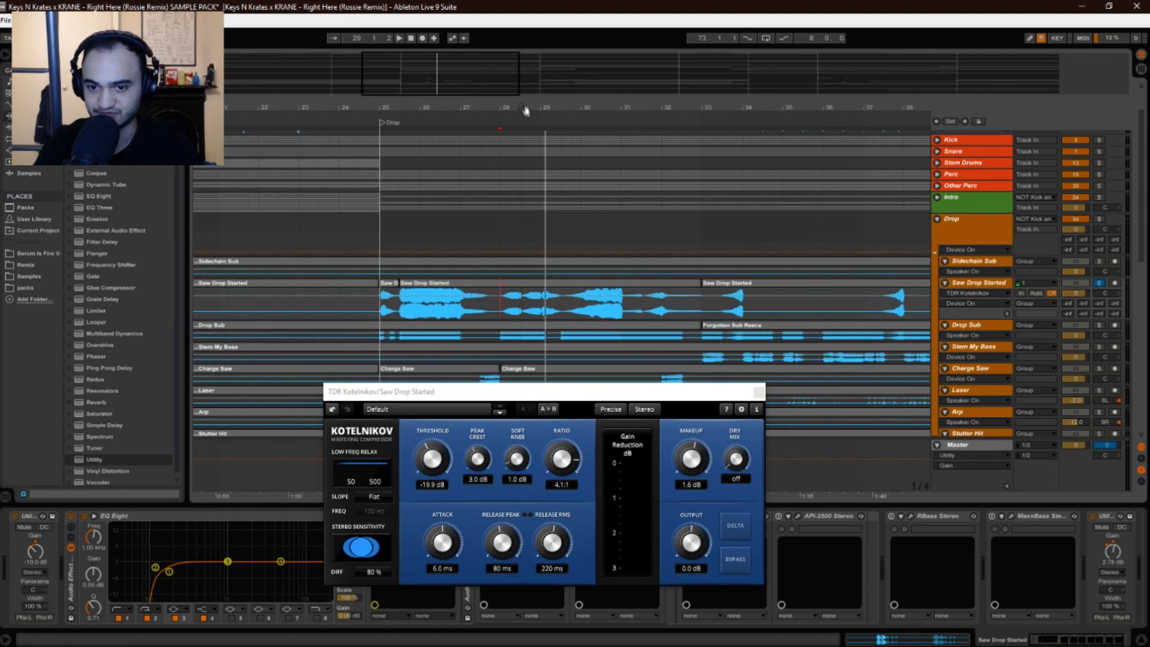
click(758, 394)
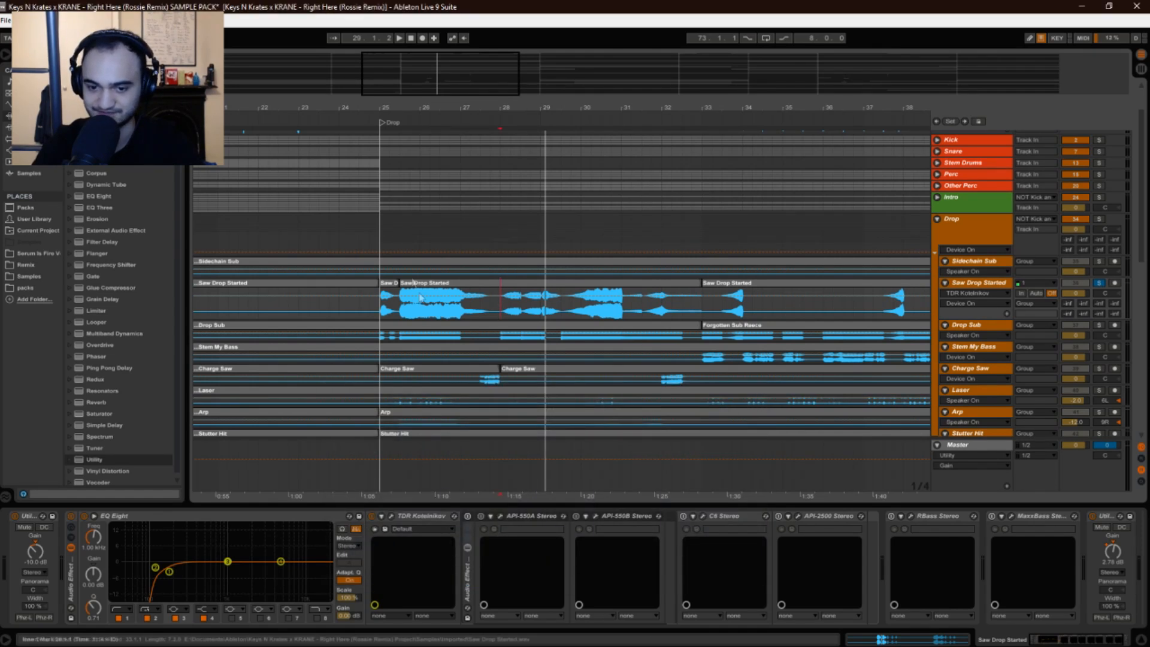
Re-enable the second effect rack and its API-550A Stereo equalizer on the Saw Drop Started track
drag(429, 116, 429, 136)
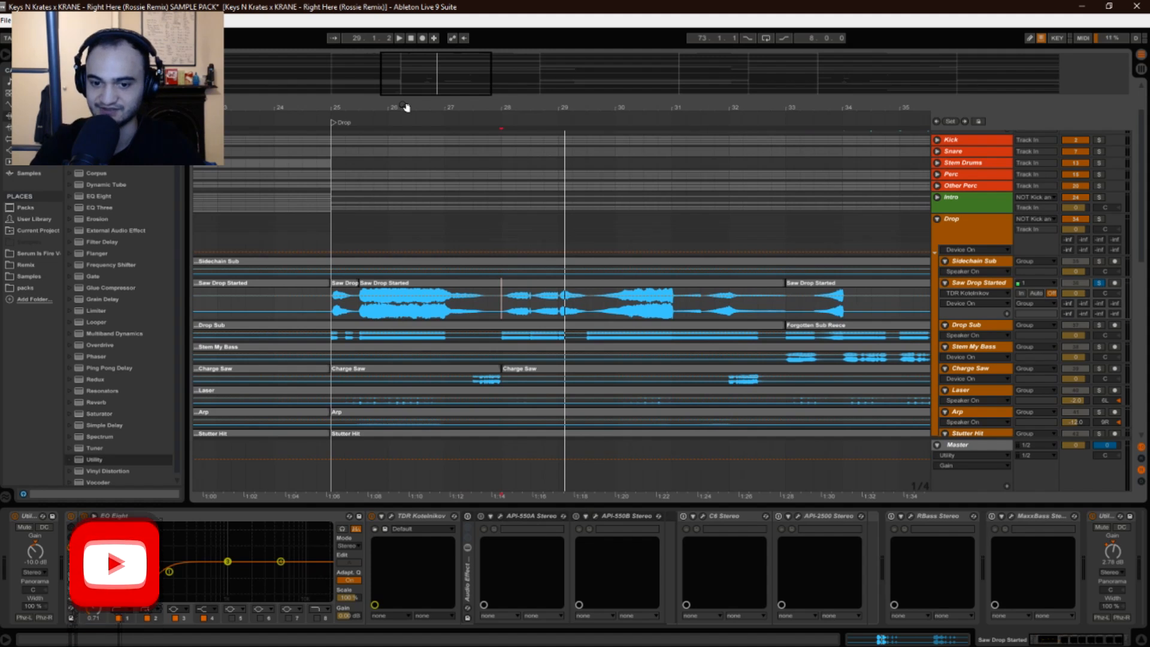
click(467, 516)
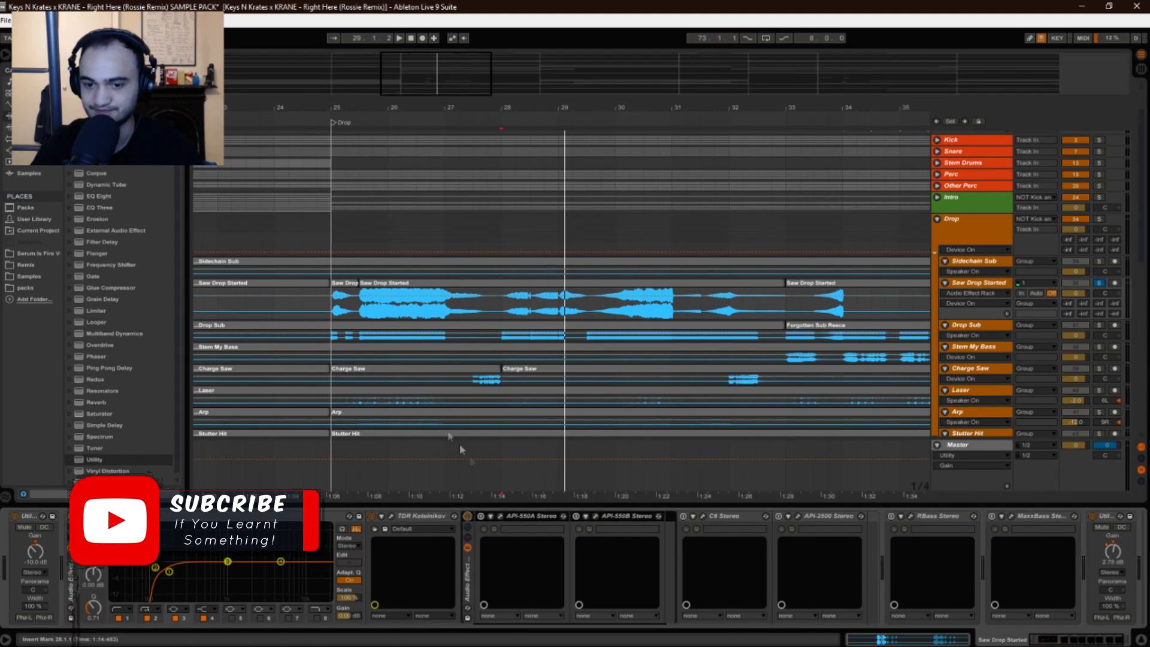
click(477, 519)
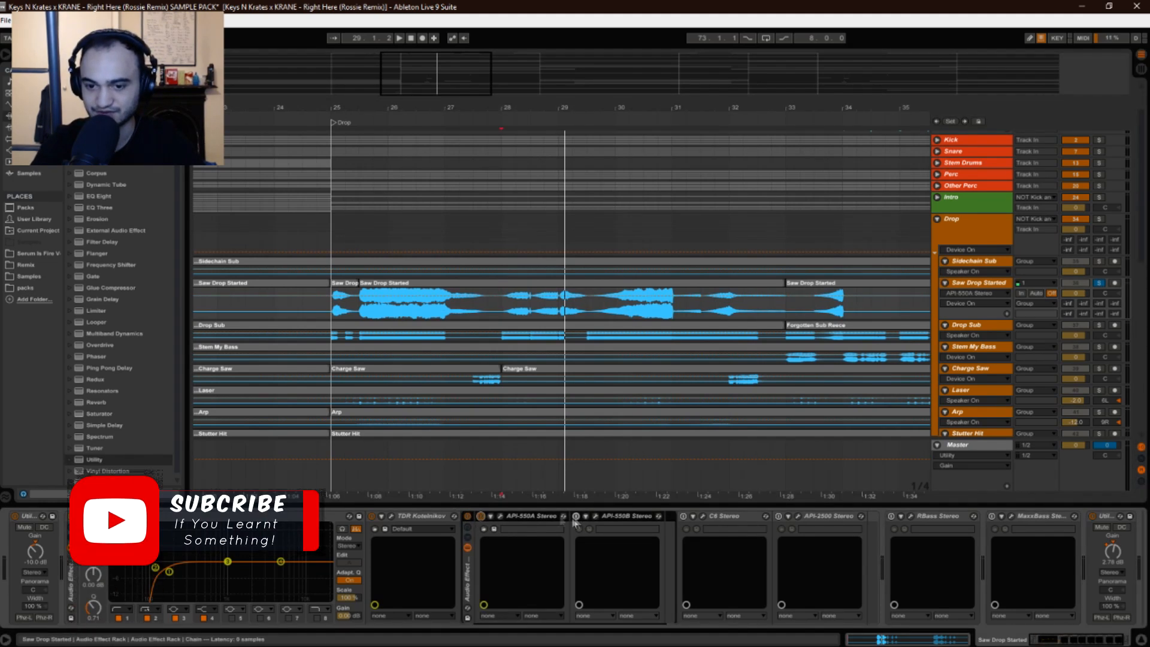
Audition the API-550A Stereo equalizer on Saw Drop Started from bar 25.3 with its plug-in window open, comparing it bypassed and enabled
click(358, 312)
key(space)
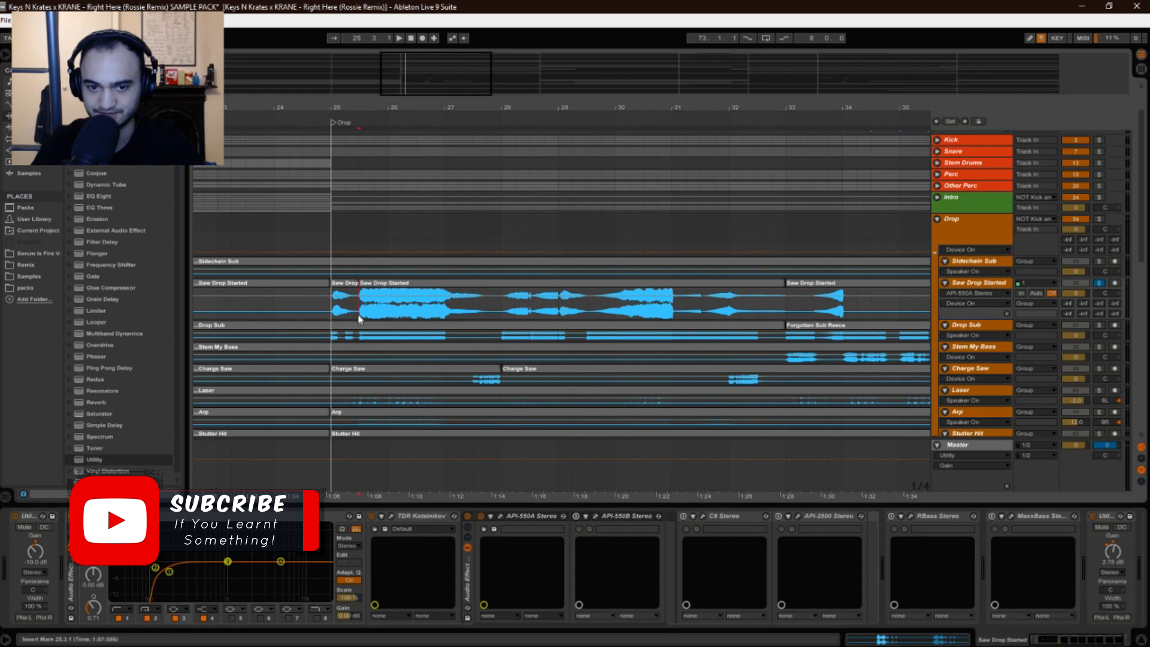
click(499, 516)
drag(616, 92, 716, 98)
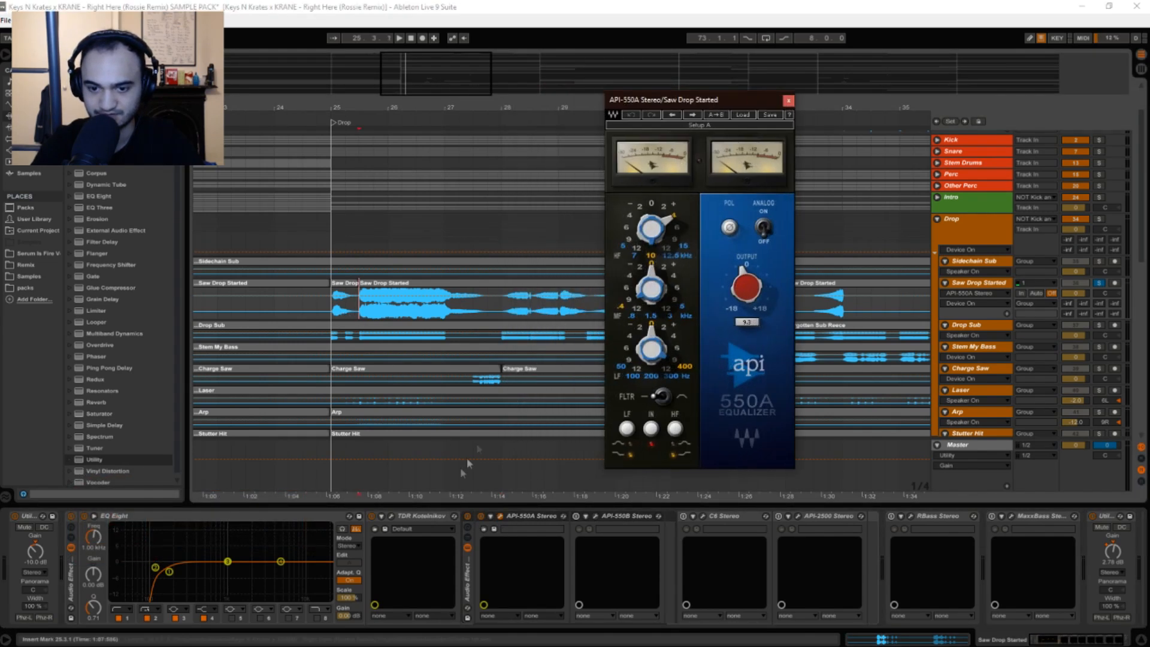
key(space)
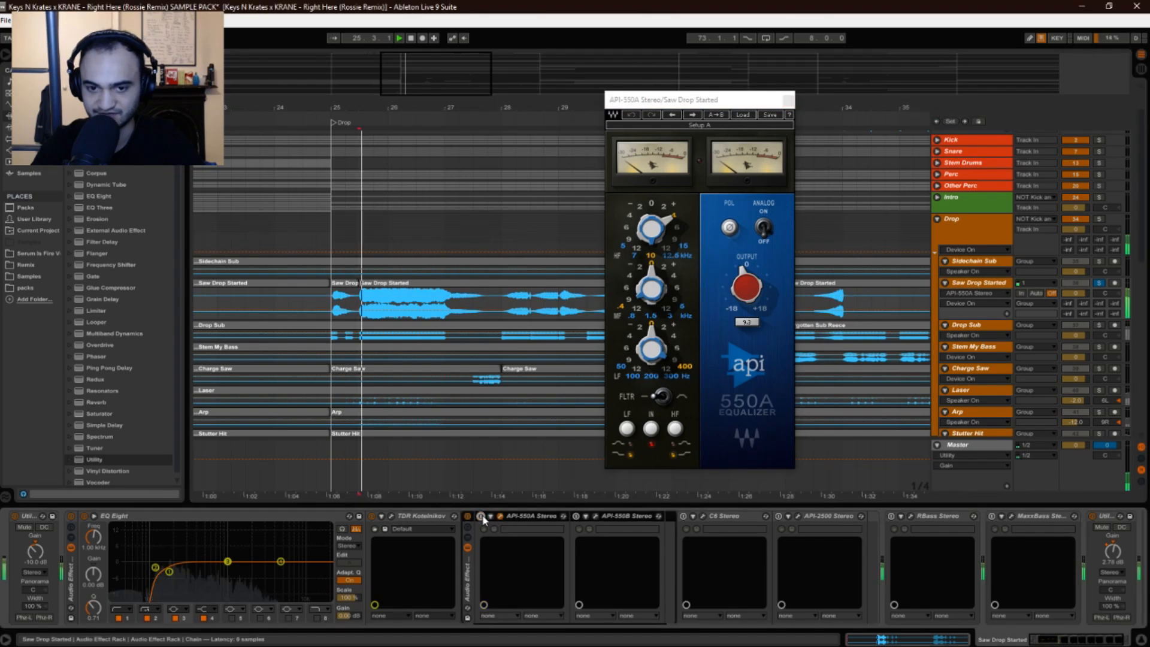
click(481, 516)
key(space)
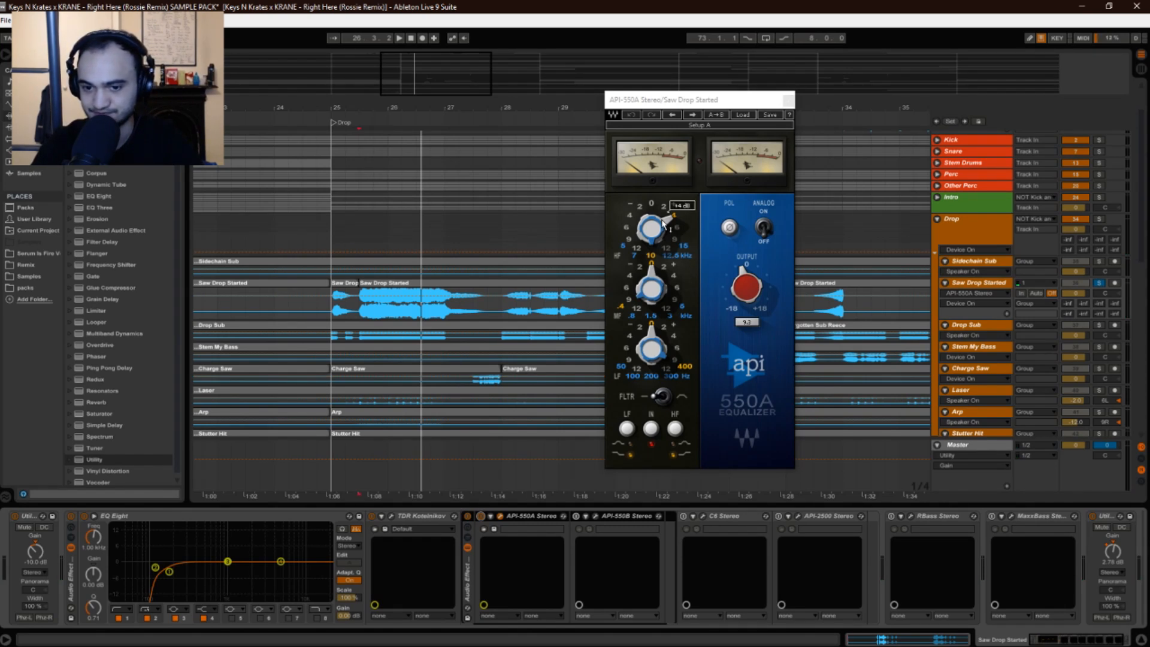
key(space)
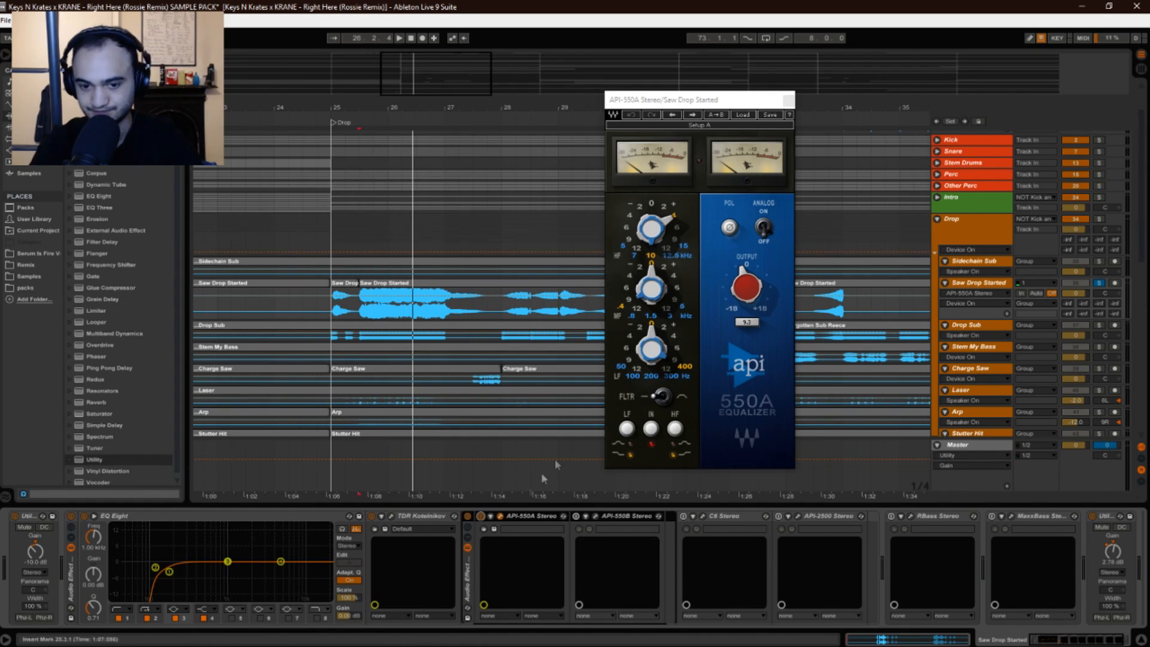
Enable API-550B Stereo on the Saw Drop Started track, inspect its equalizer settings, and close both API plug-in windows
click(576, 516)
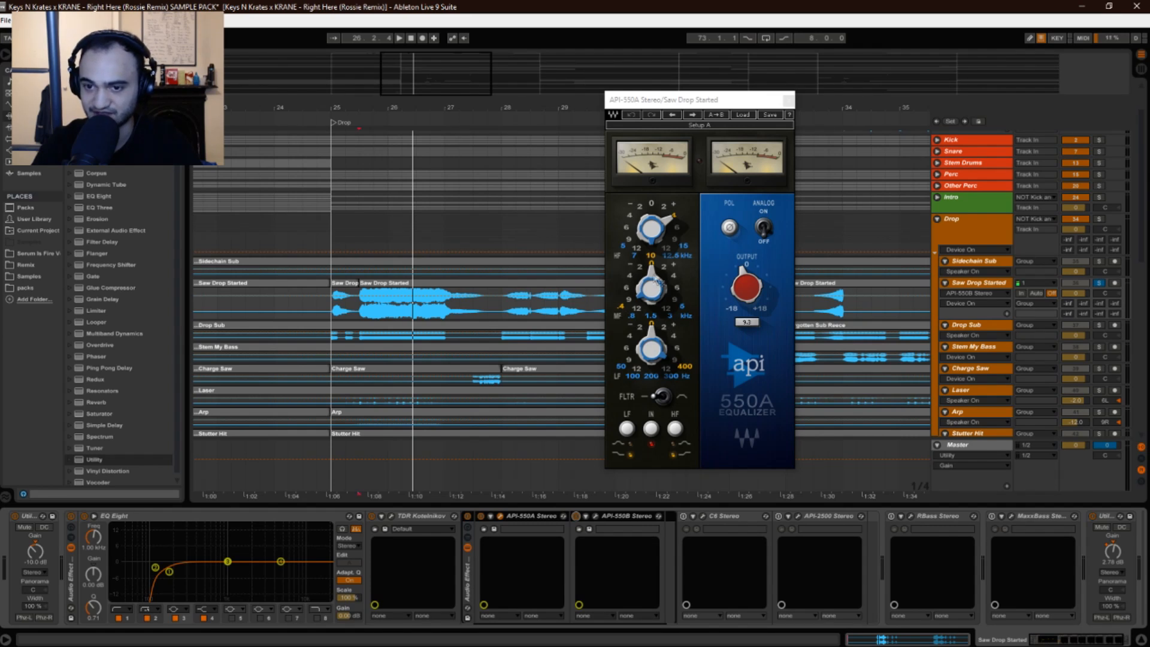
click(664, 272)
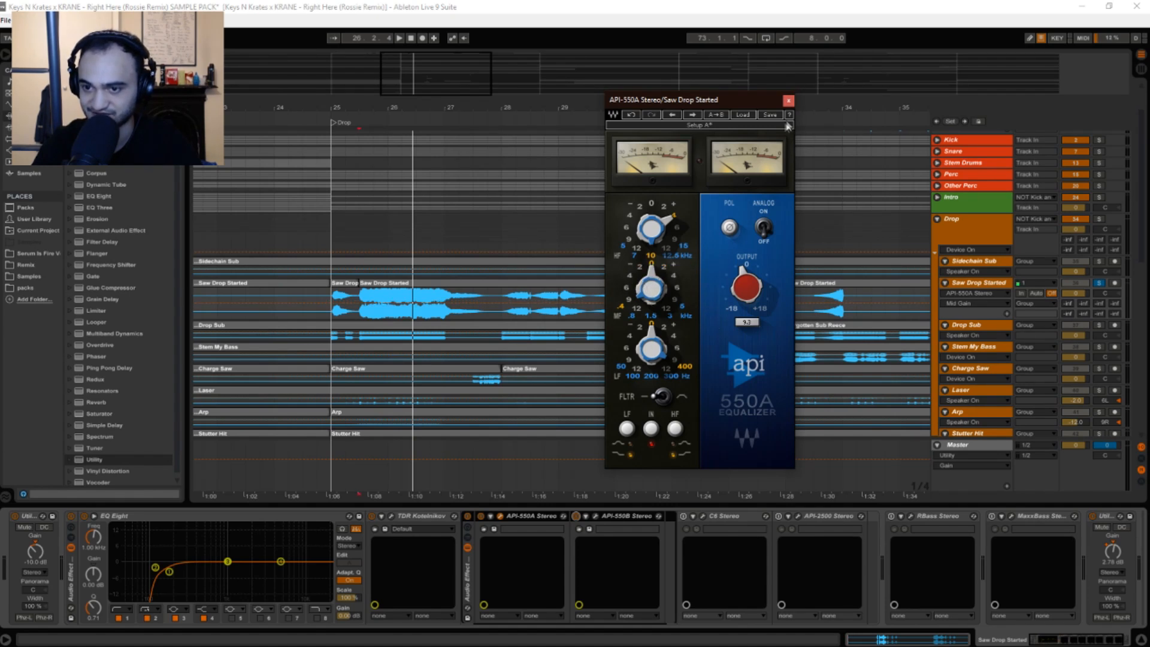
click(788, 101)
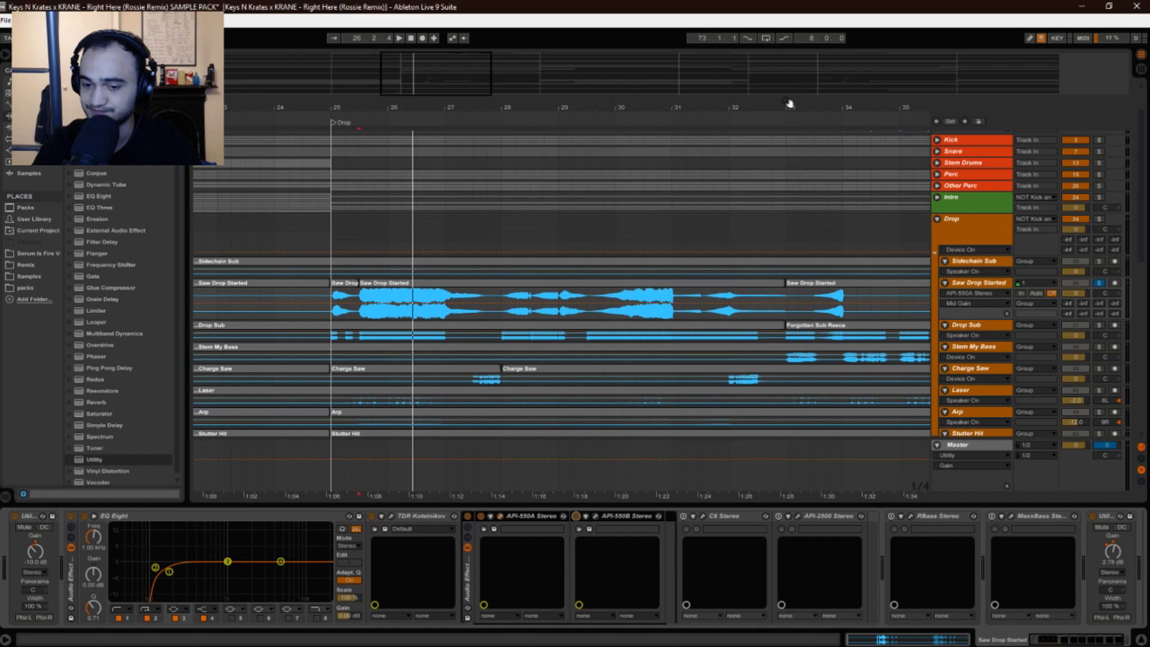
click(595, 516)
drag(705, 178, 639, 155)
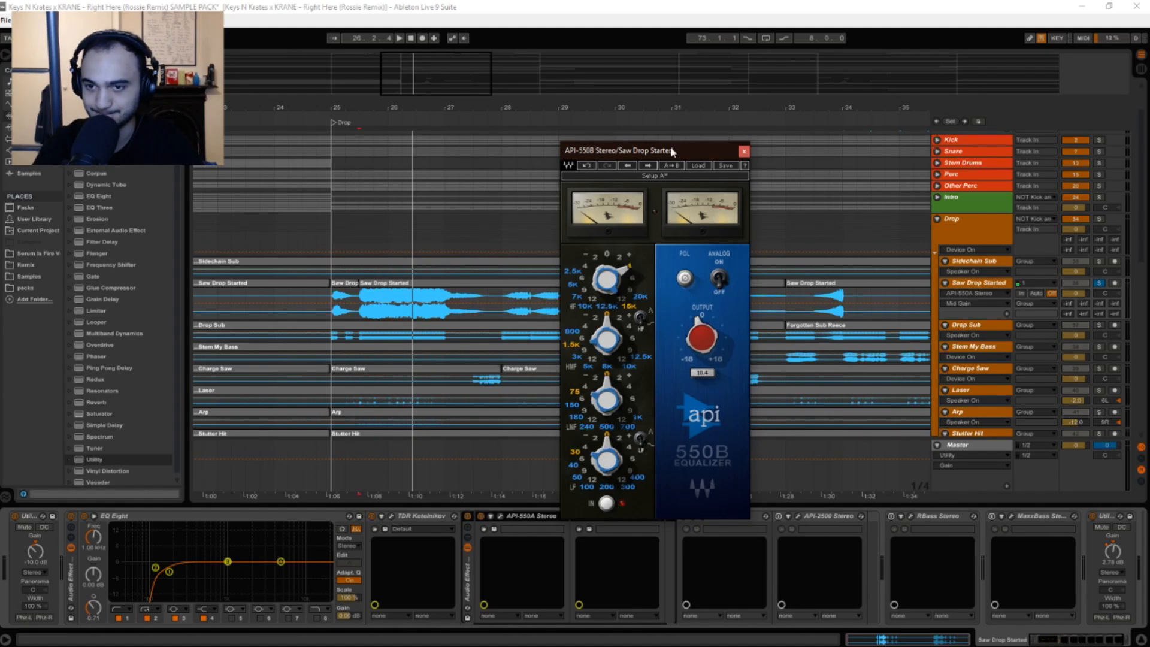
click(743, 151)
Compare the saw drop from bar 25.3 with API-550B Stereo enabled and bypassed, leaving the equalizer enabled
key(space)
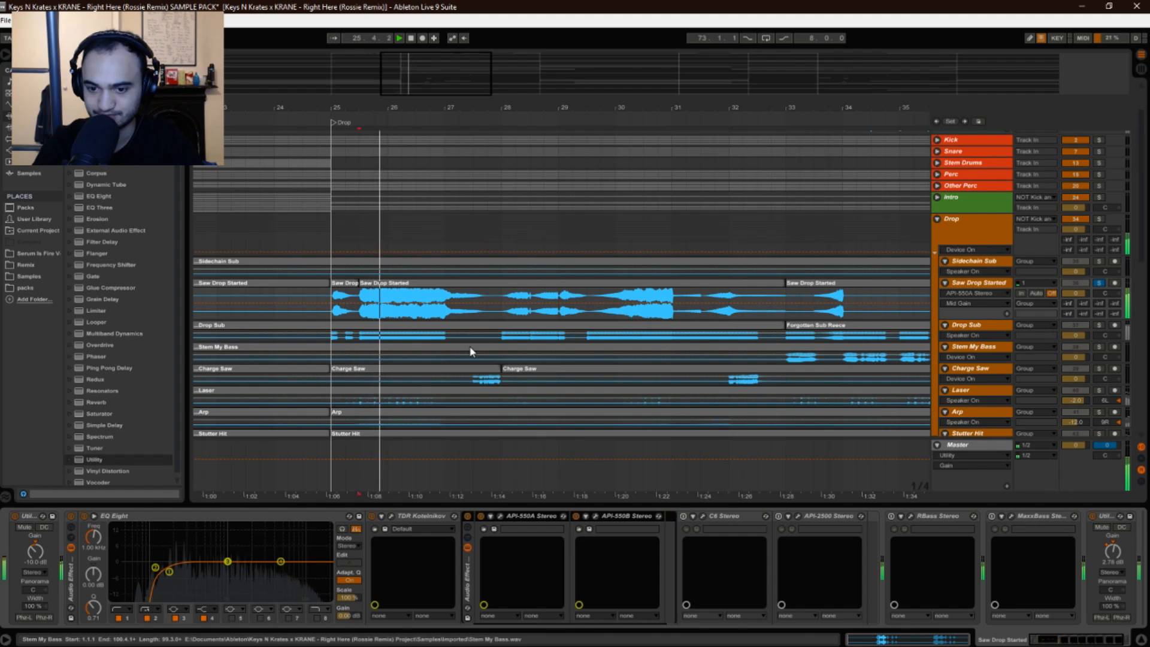
key(space)
click(576, 517)
key(space)
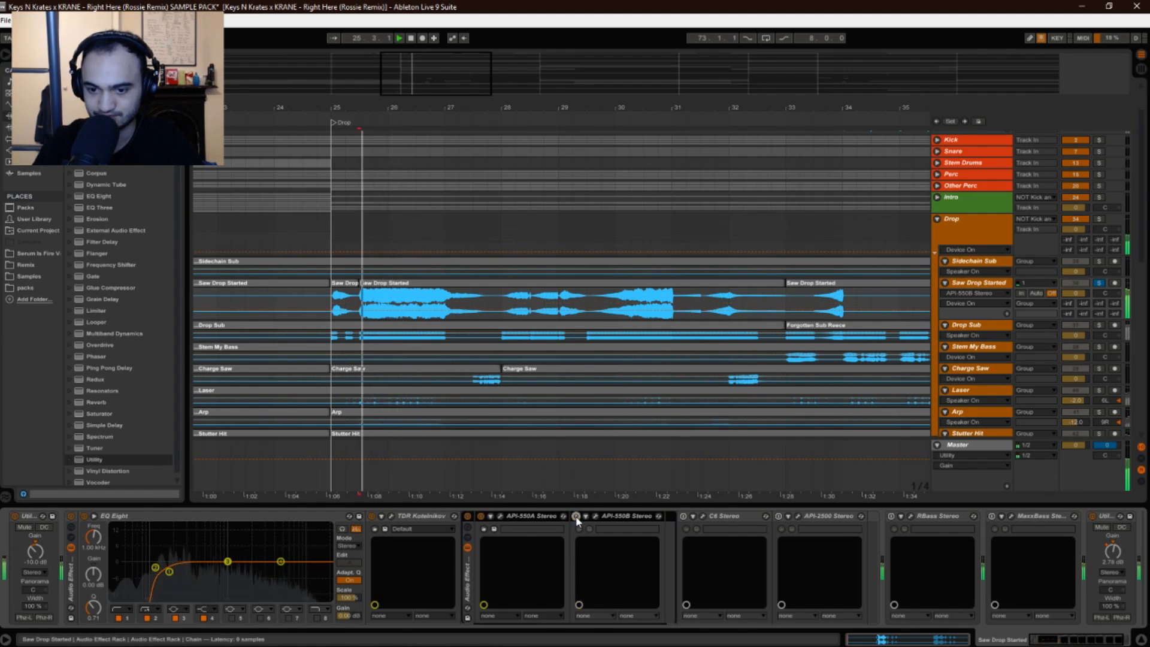
key(space)
click(576, 516)
key(space)
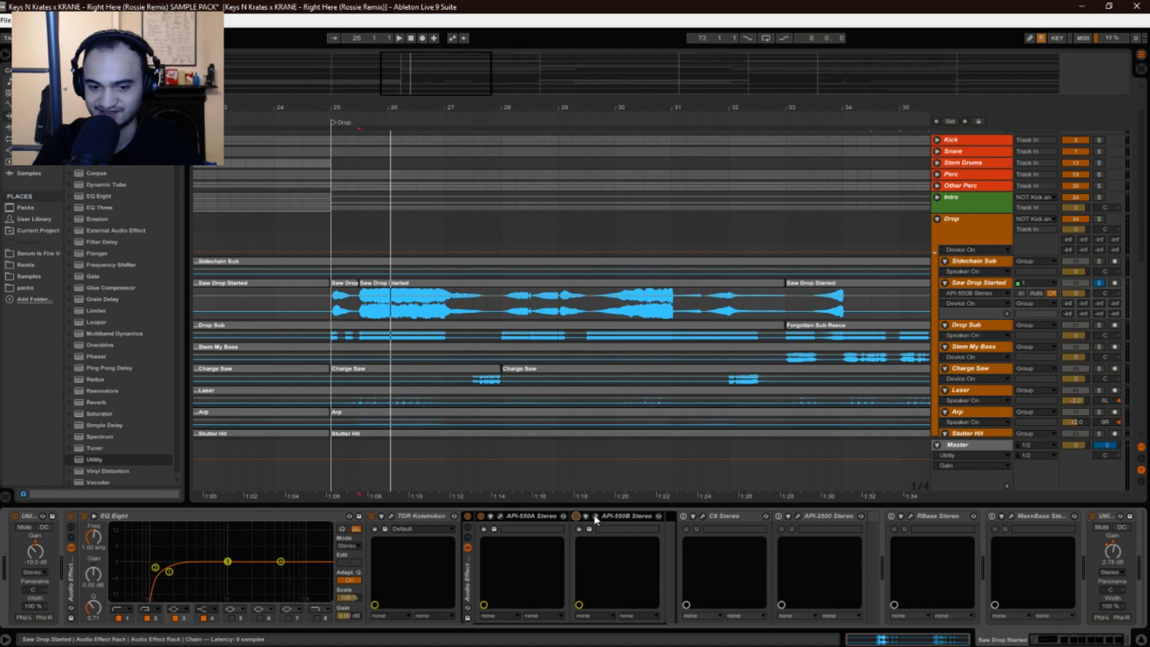
Enable the C6 Stereo multiband compressor on Saw Drop Started, view its plug-in window, and close it
click(682, 516)
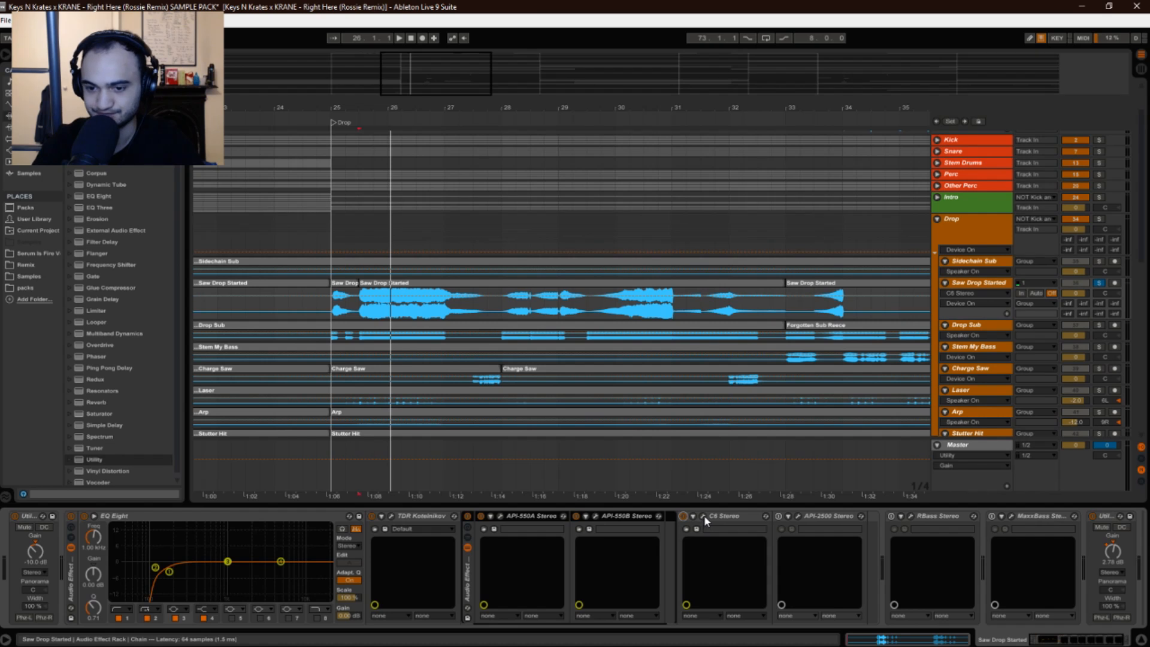
click(703, 516)
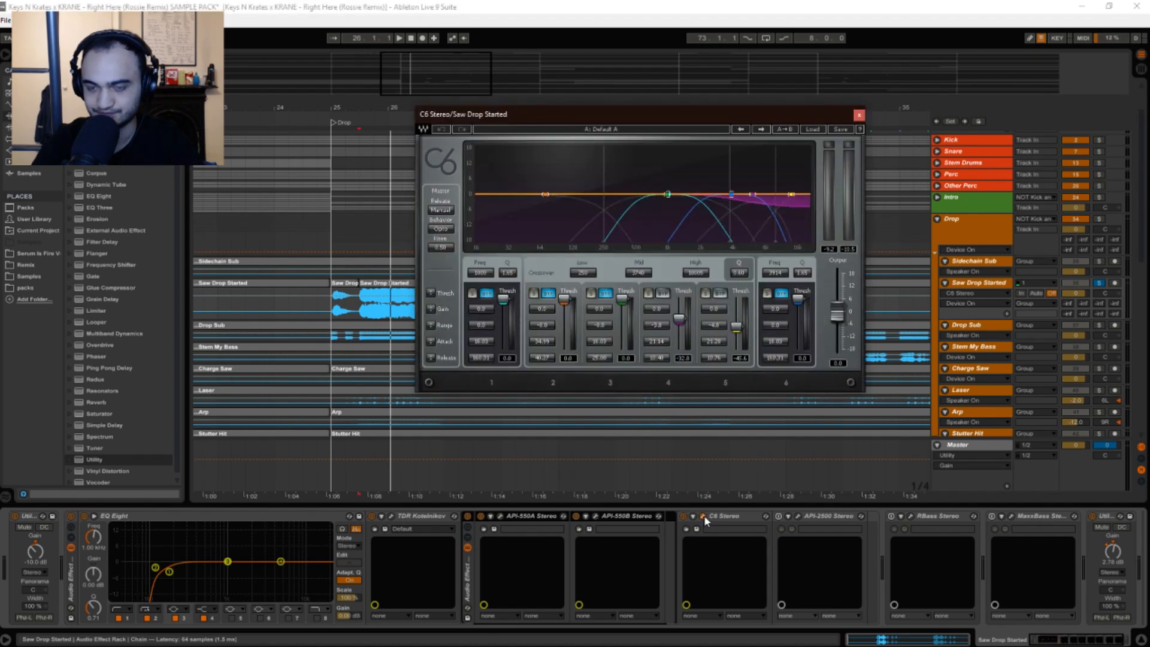
click(859, 116)
Review the band boosts in API-550A Stereo and API-550B Stereo, closing each plug-in window
click(501, 516)
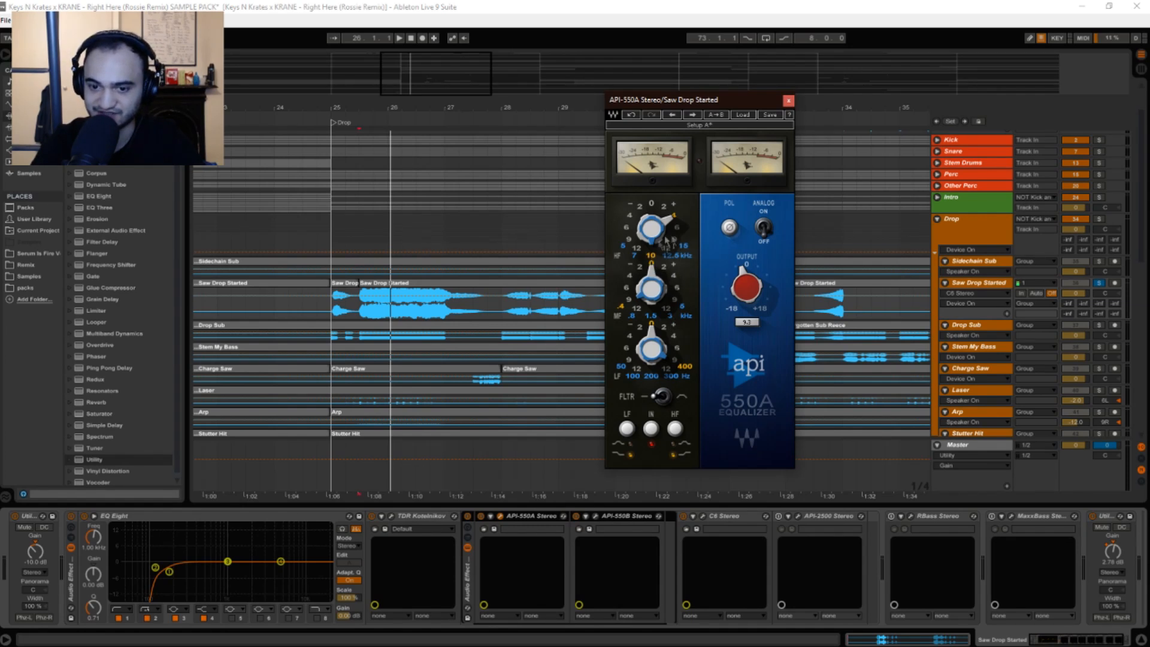
click(788, 100)
click(594, 515)
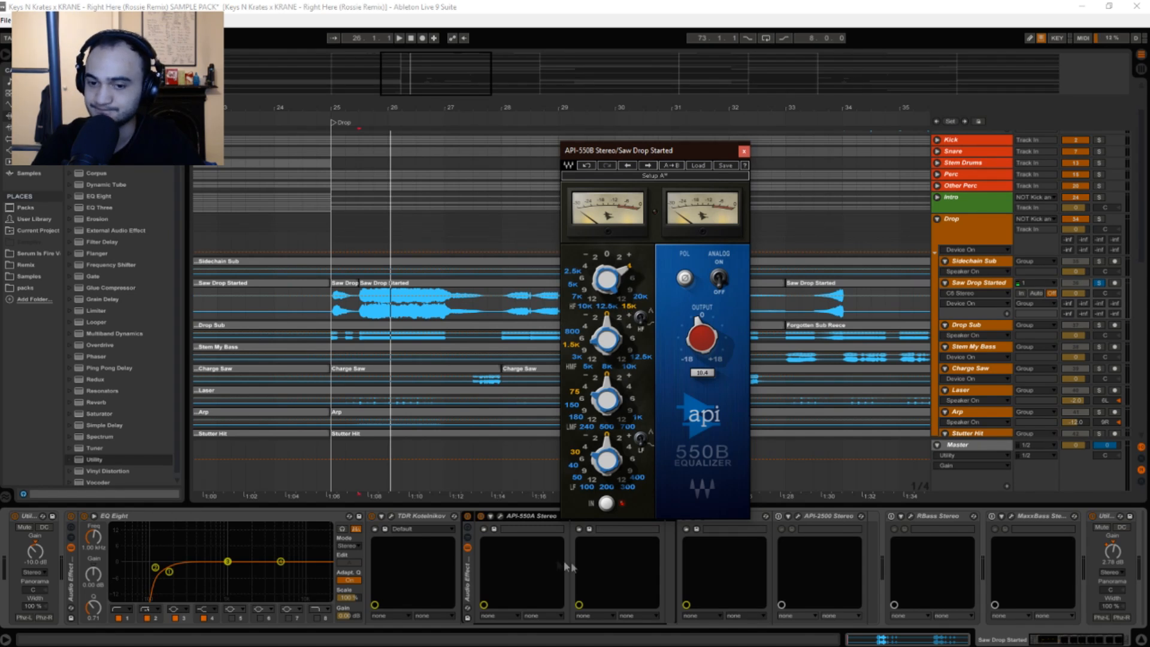
click(743, 151)
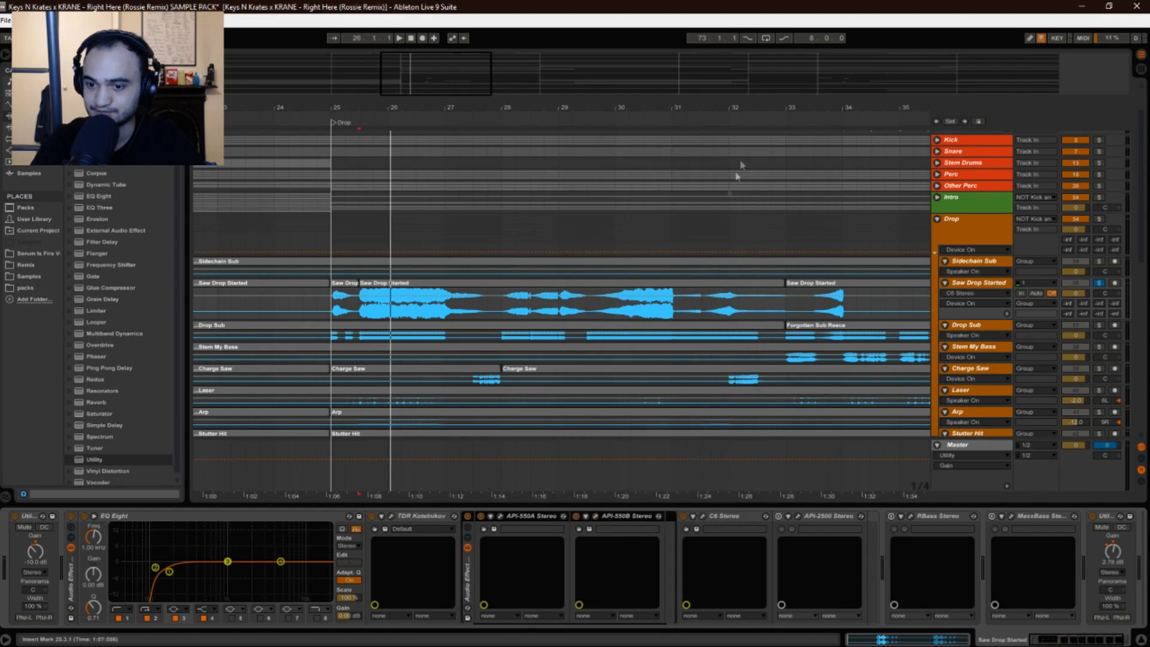
Examine C6 Stereo's band settings alongside the API-550B Stereo equalizer, and close both plug-in windows
click(704, 516)
drag(655, 114, 361, 117)
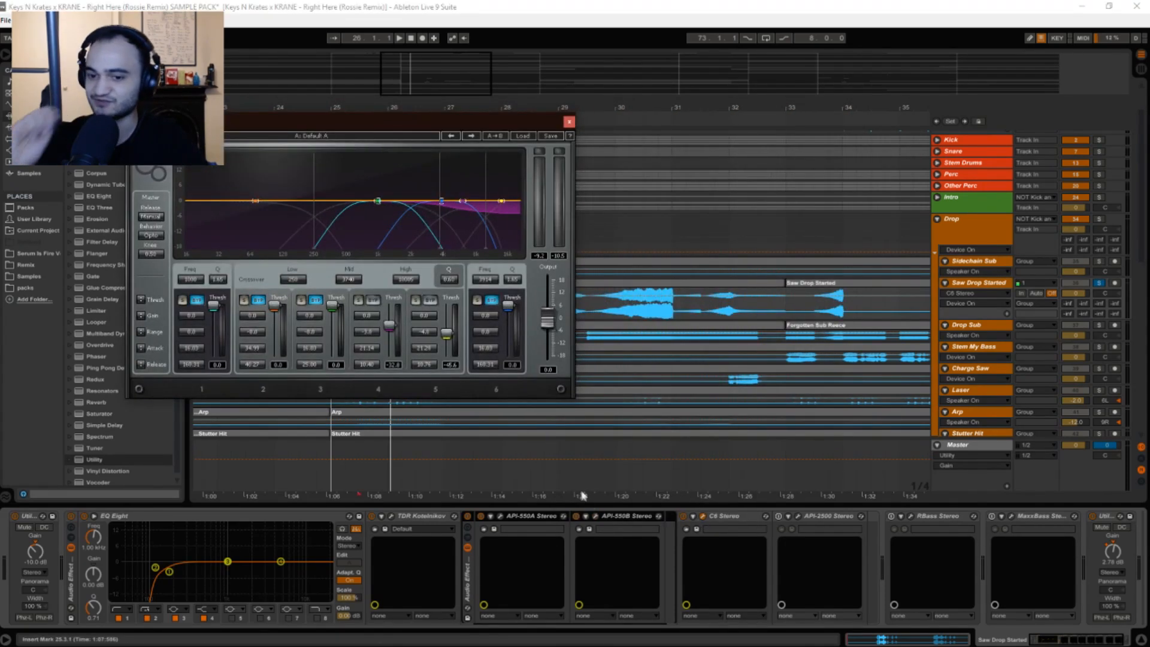
click(596, 515)
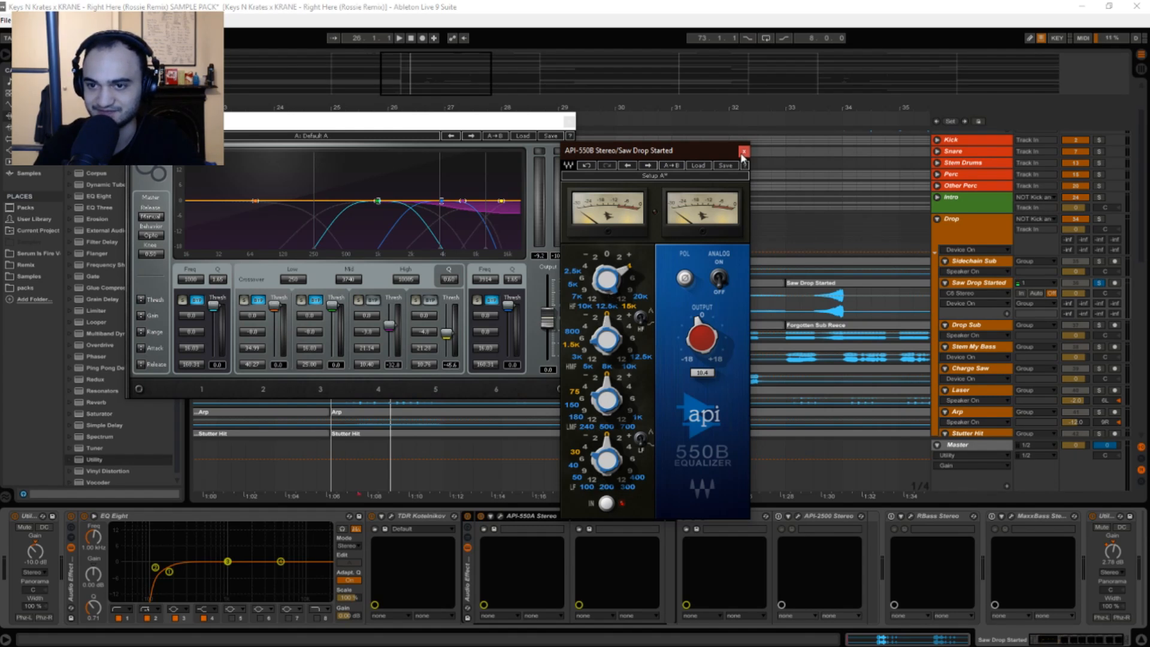
click(744, 151)
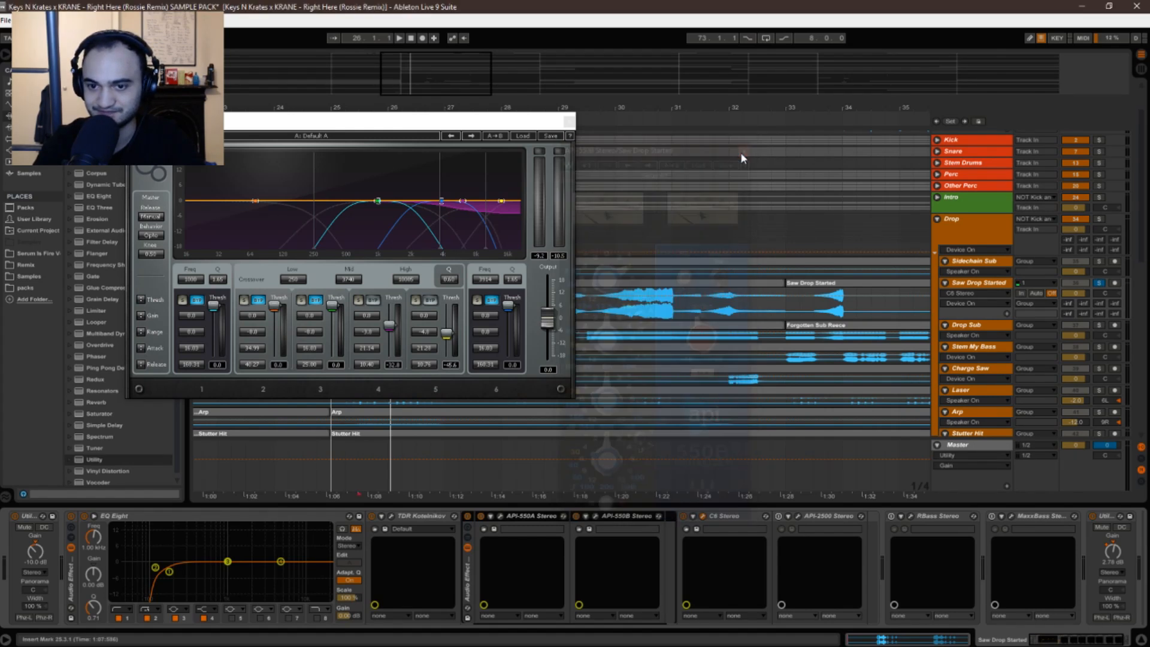
click(568, 124)
Watch C6 Stereo's multiband gain reduction while playing the saw drop from bar 25.3, and close its plug-in window
click(703, 516)
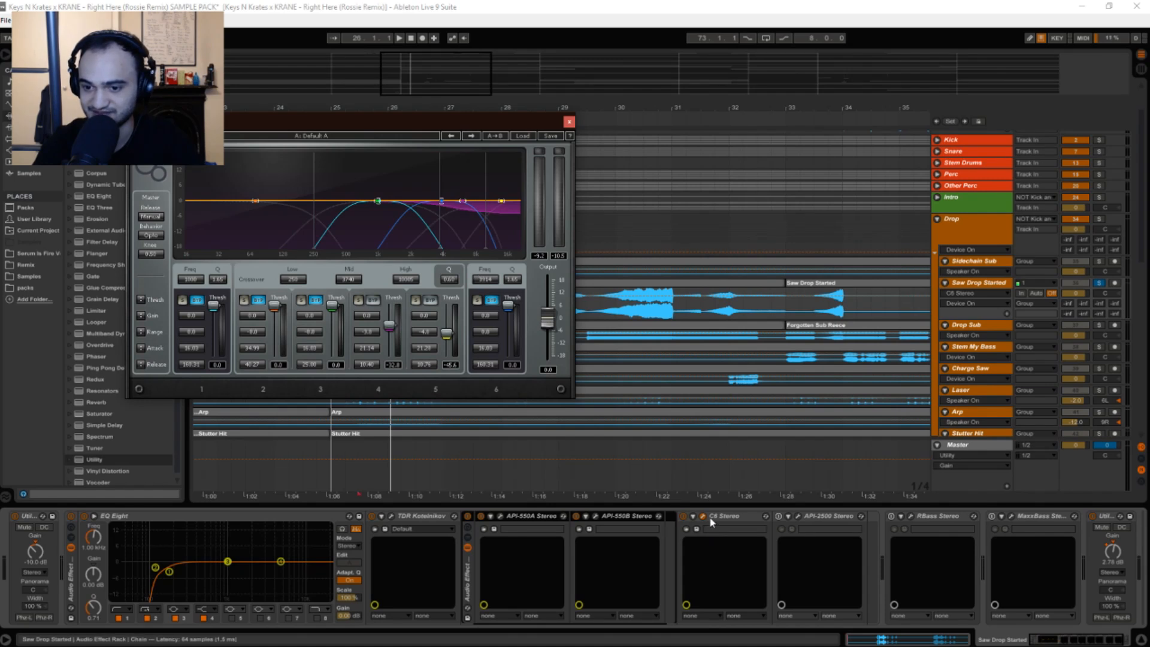
mouse_move(375, 132)
mouse_down()
mouse_move(391, 128)
mouse_move(374, 125)
mouse_up()
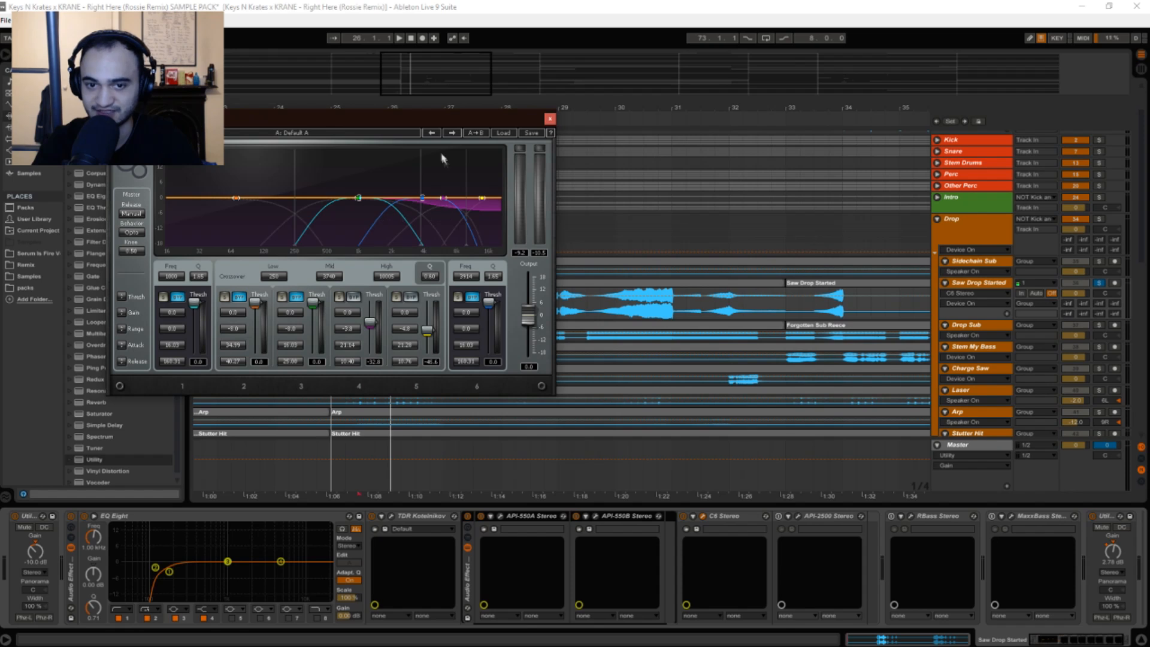
drag(450, 123, 359, 104)
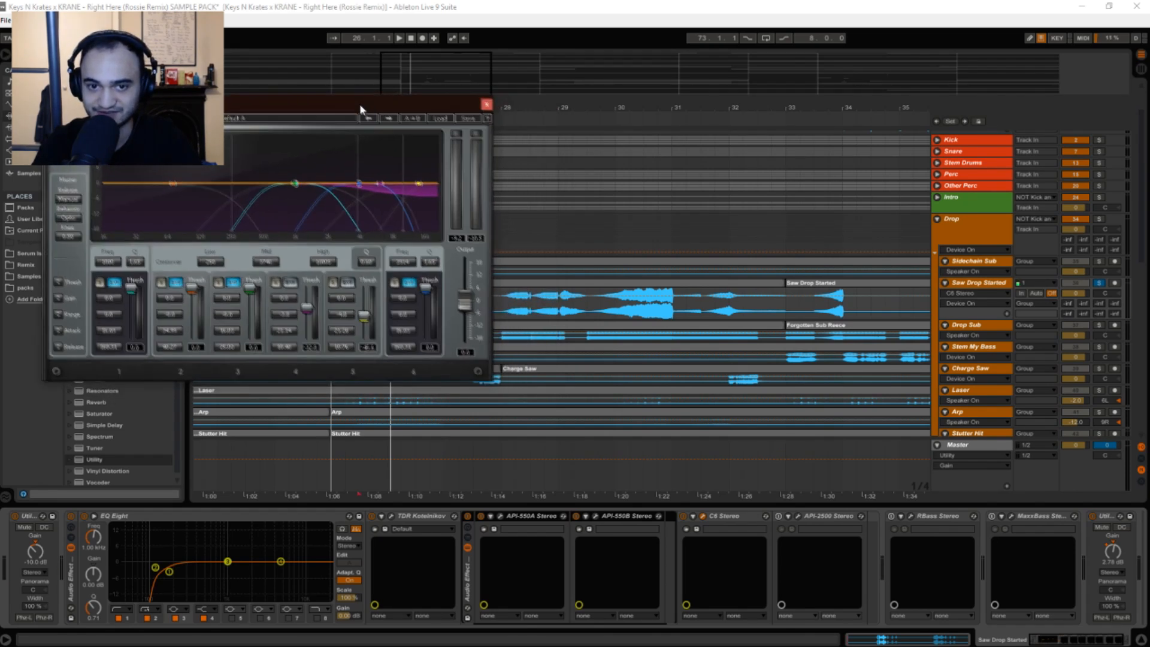
key(space)
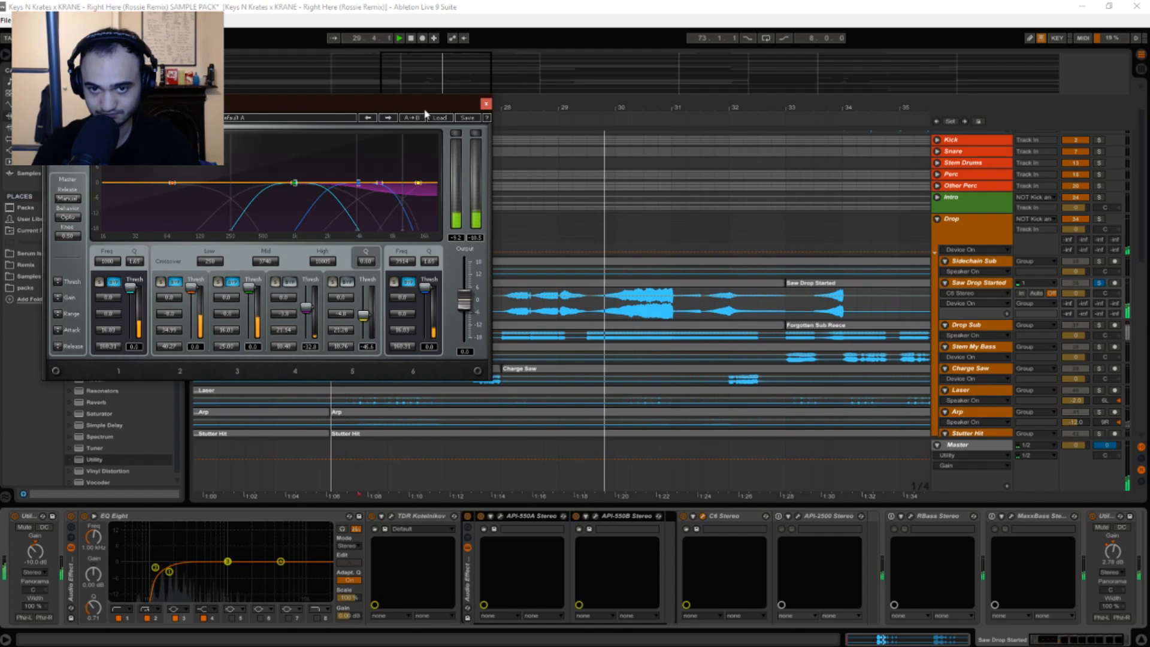
drag(423, 102, 416, 102)
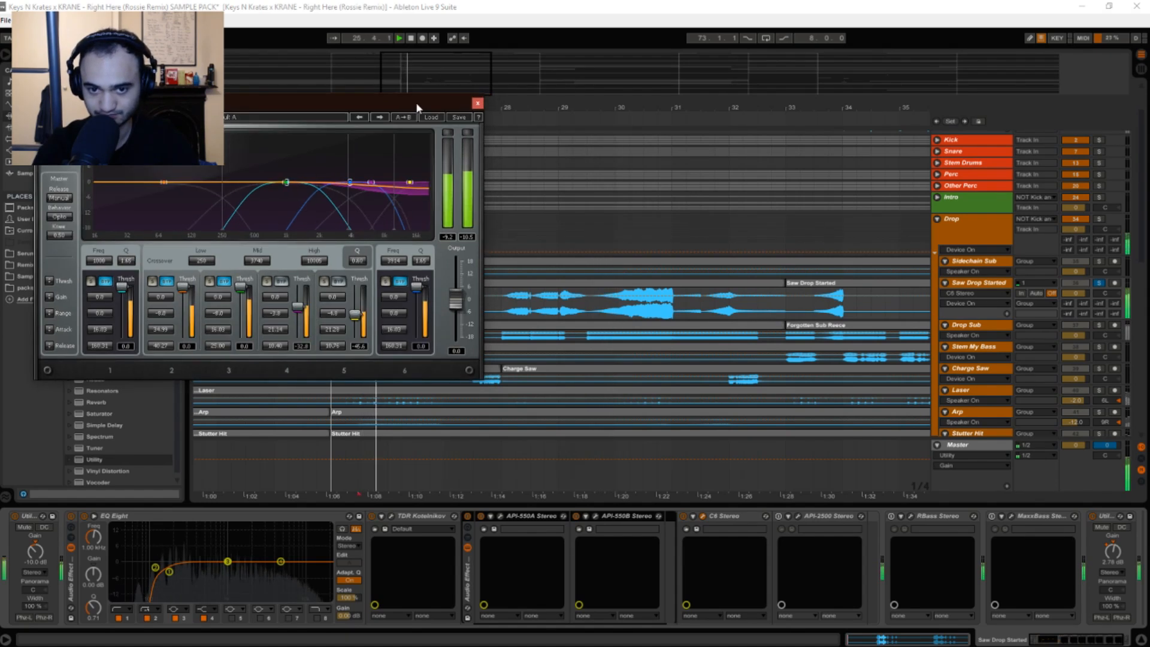
click(477, 105)
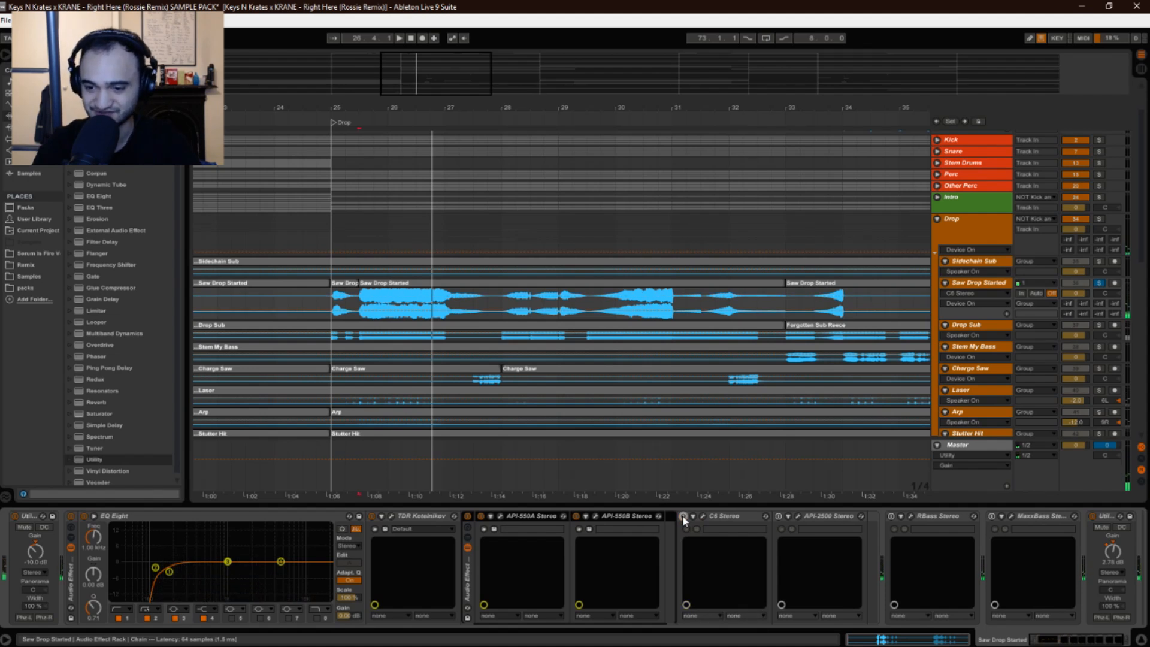
Compare the saw drop with C6 Stereo bypassed and re-enabled, checking its band meters during playback
key(space)
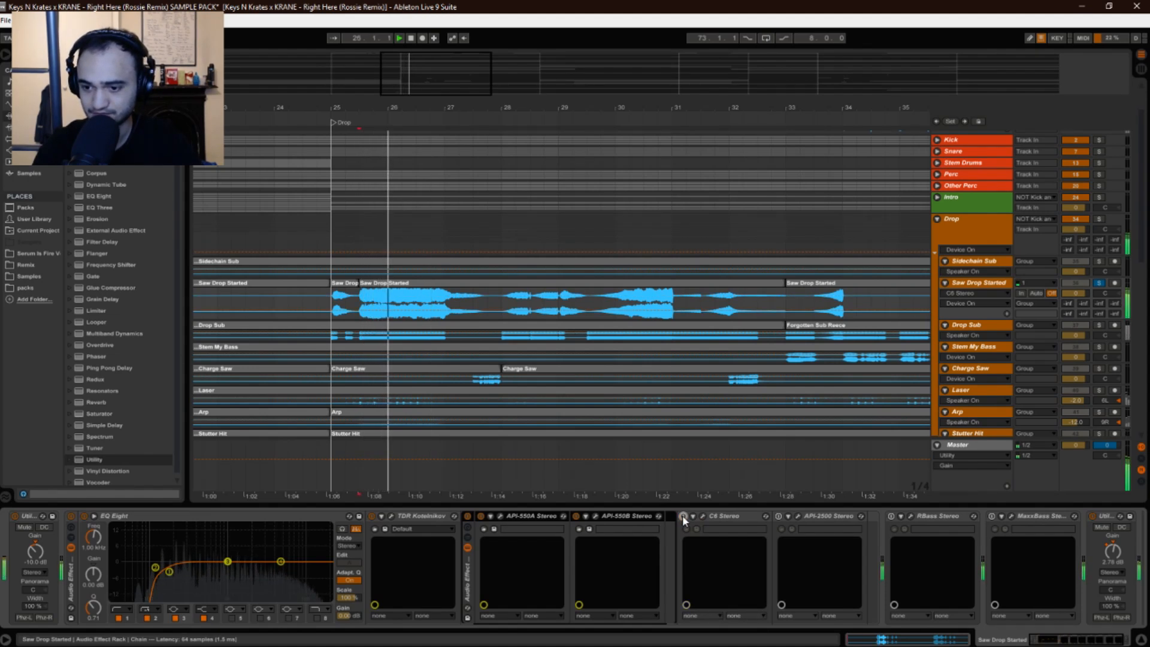
click(683, 516)
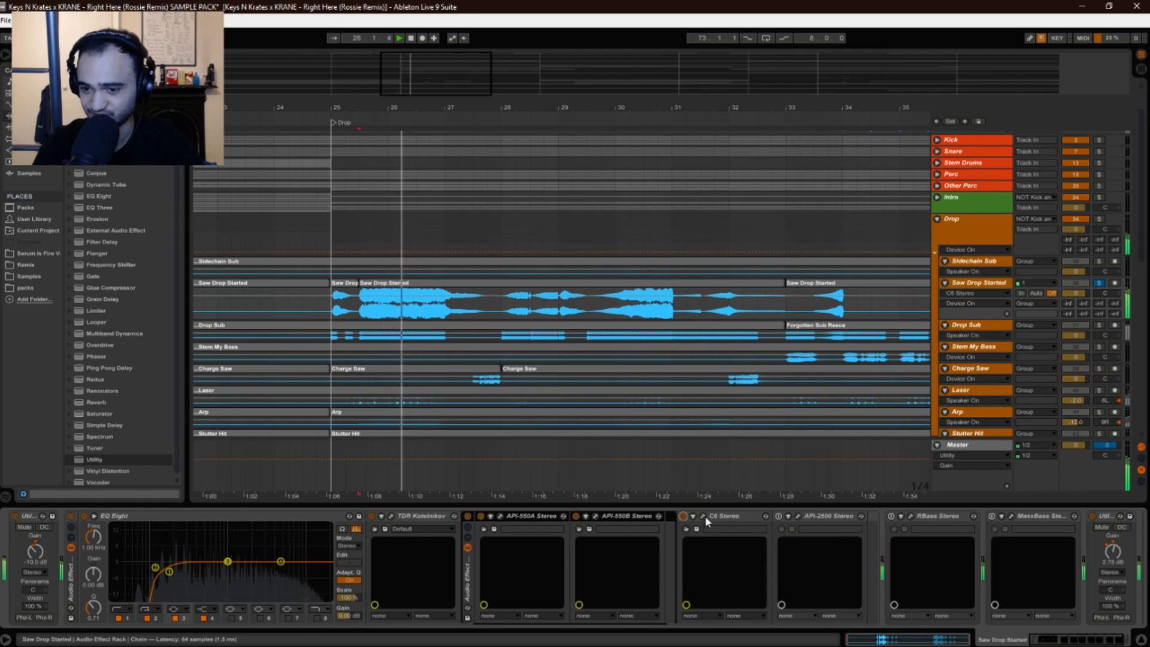
click(703, 516)
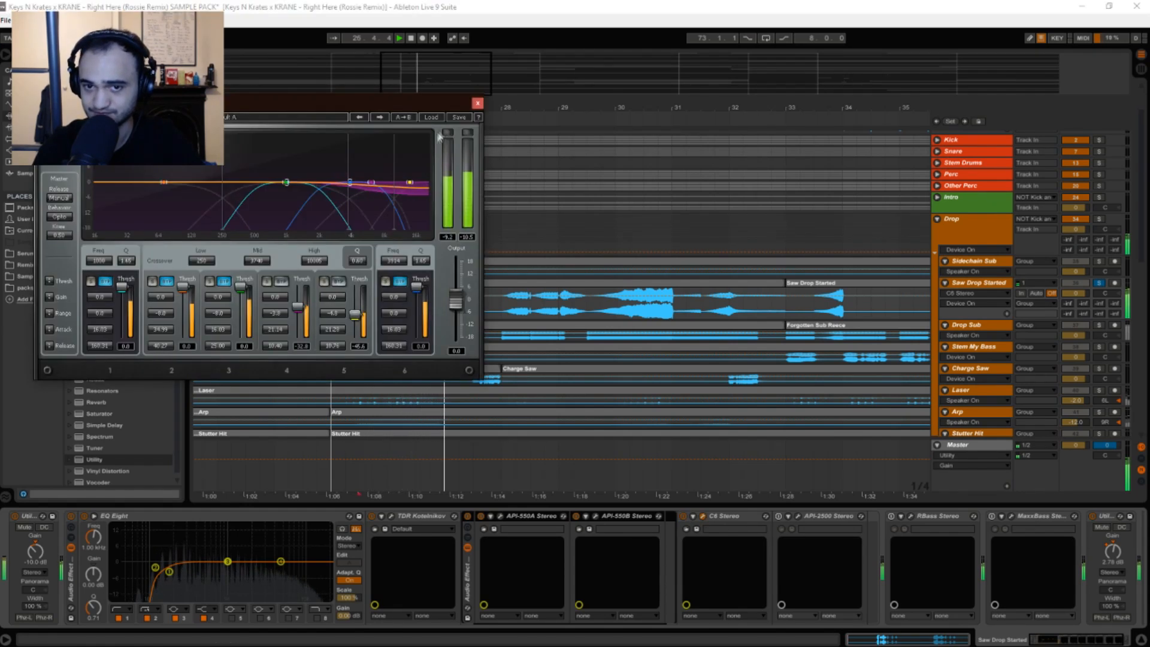
click(478, 106)
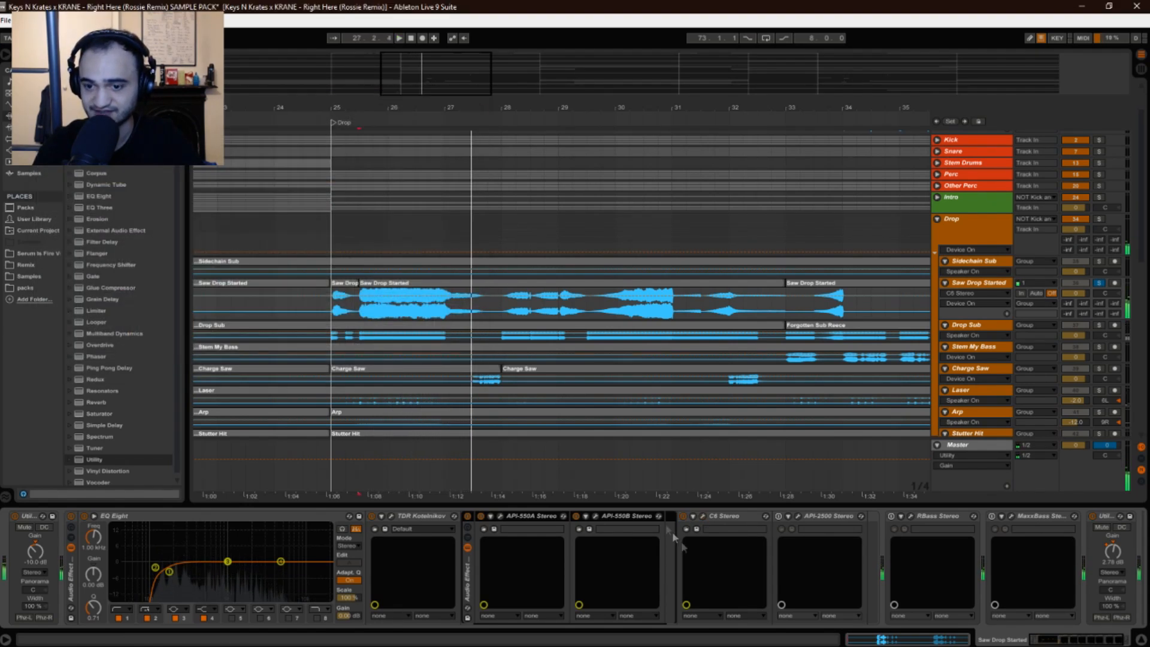
Reopen C6 Stereo to review its band thresholds and ranges, and close the plug-in window
click(702, 517)
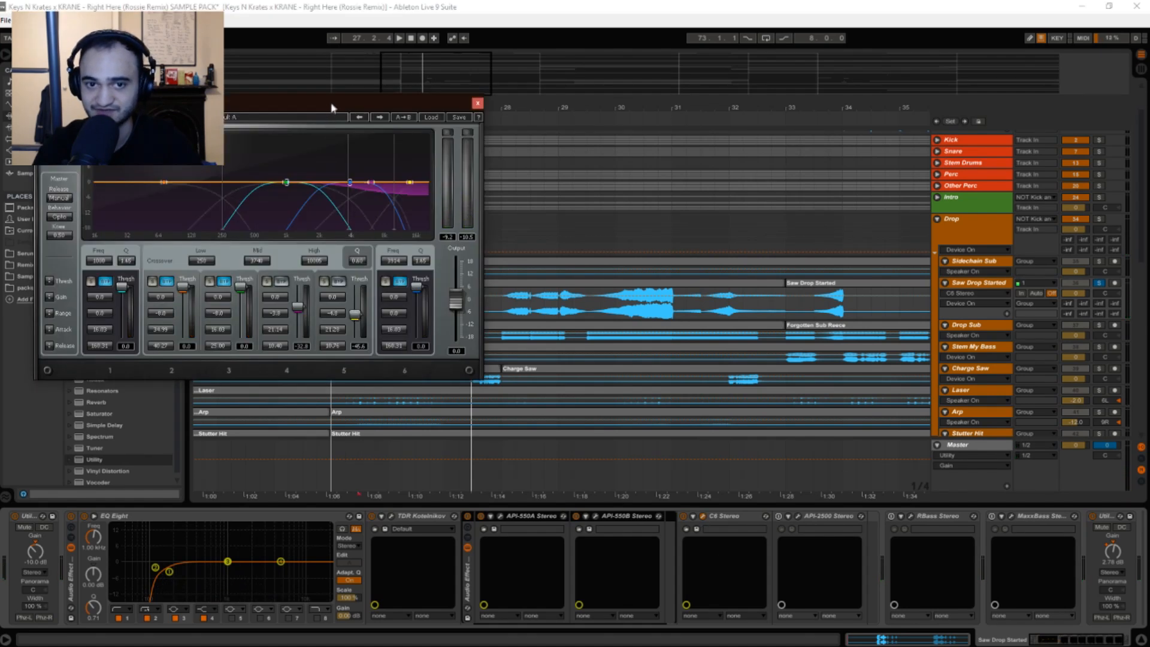
drag(332, 107, 364, 112)
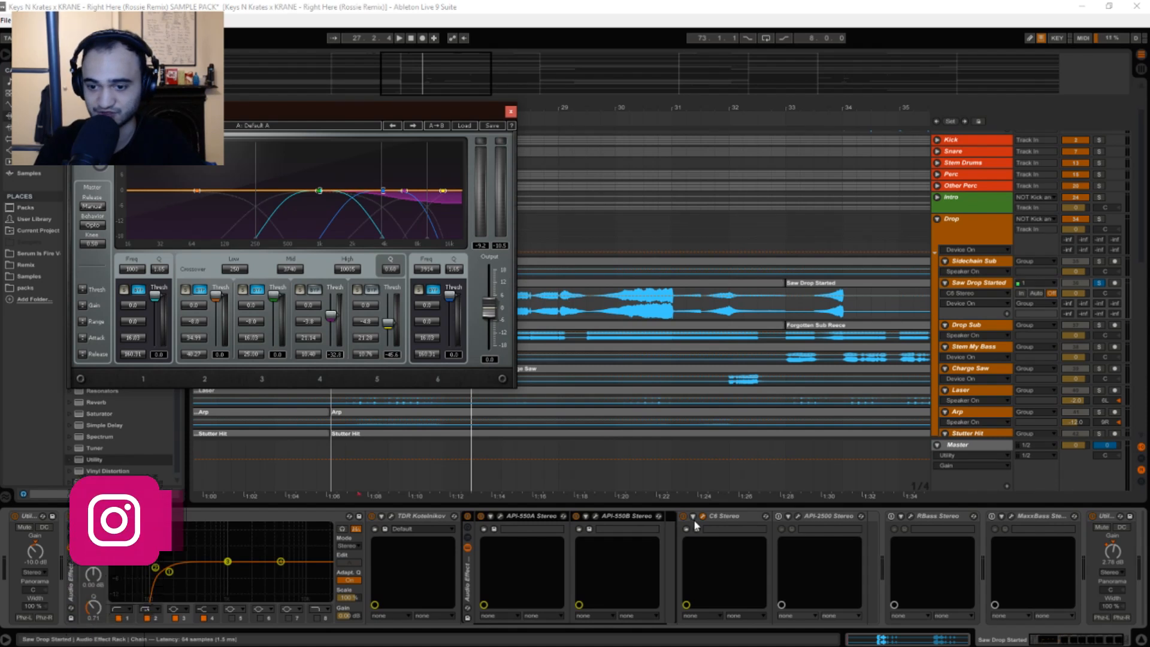
click(511, 111)
Enable the API-2500 Stereo compressor on Saw Drop Started and watch its gain reduction meters while playing from bar 25.3
click(778, 516)
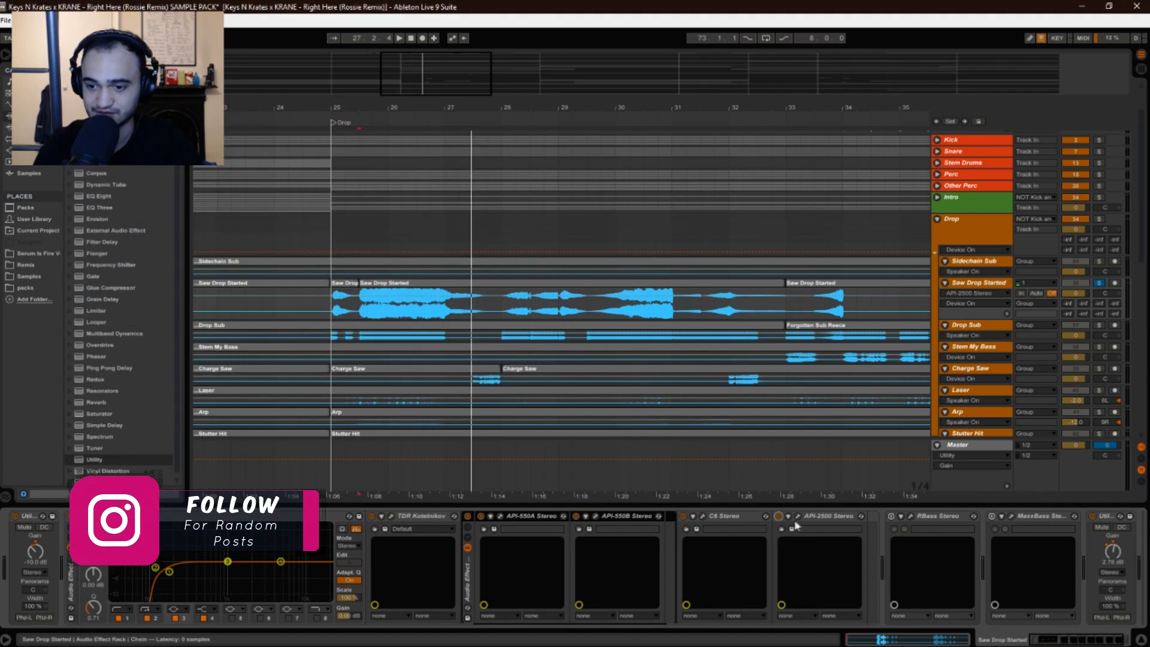
key(space)
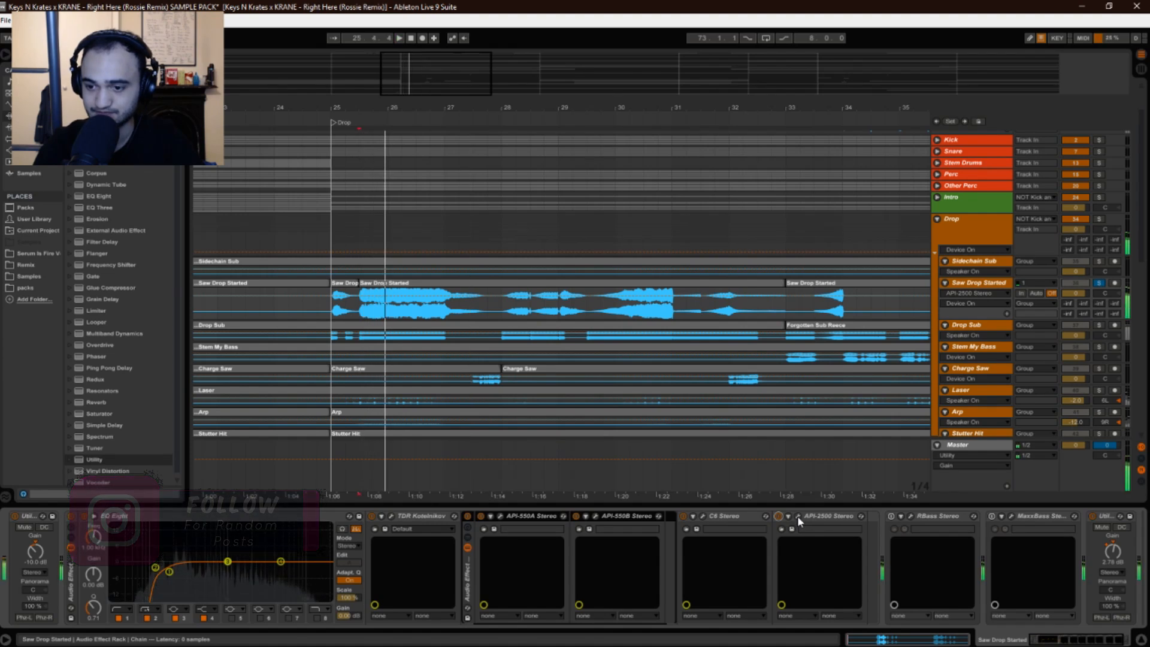
click(798, 516)
drag(790, 242, 748, 211)
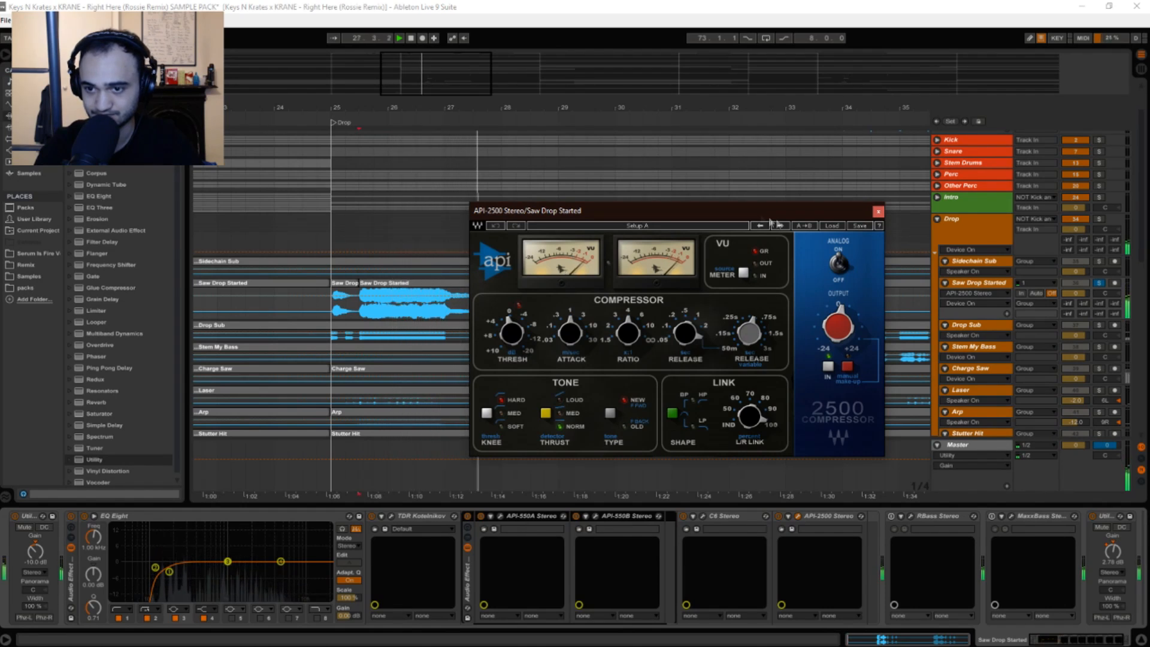
Close the API-2500 Stereo window, and open TDR Kotelnikov to review its compressor settings before closing it
click(878, 212)
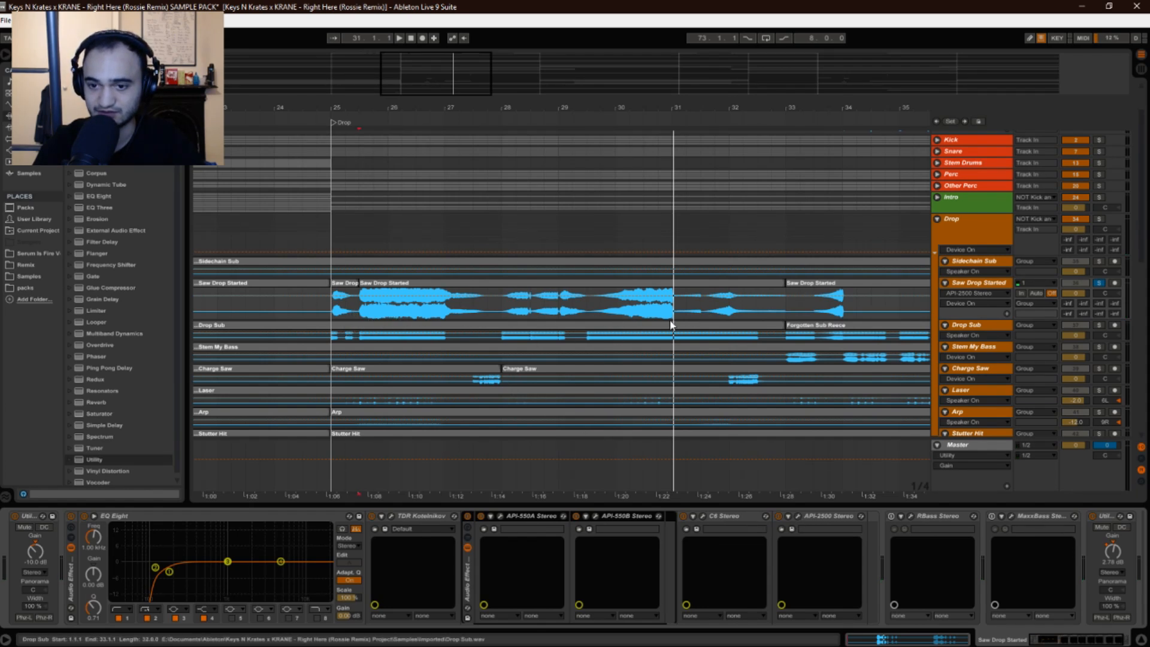
click(391, 517)
click(389, 517)
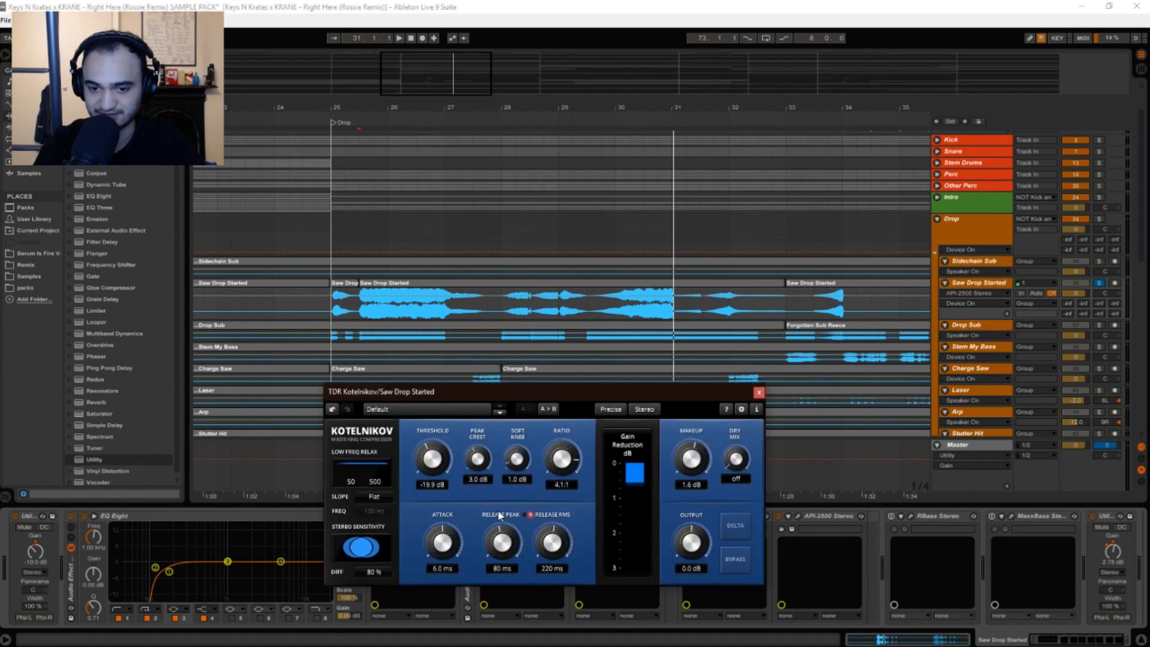
click(759, 392)
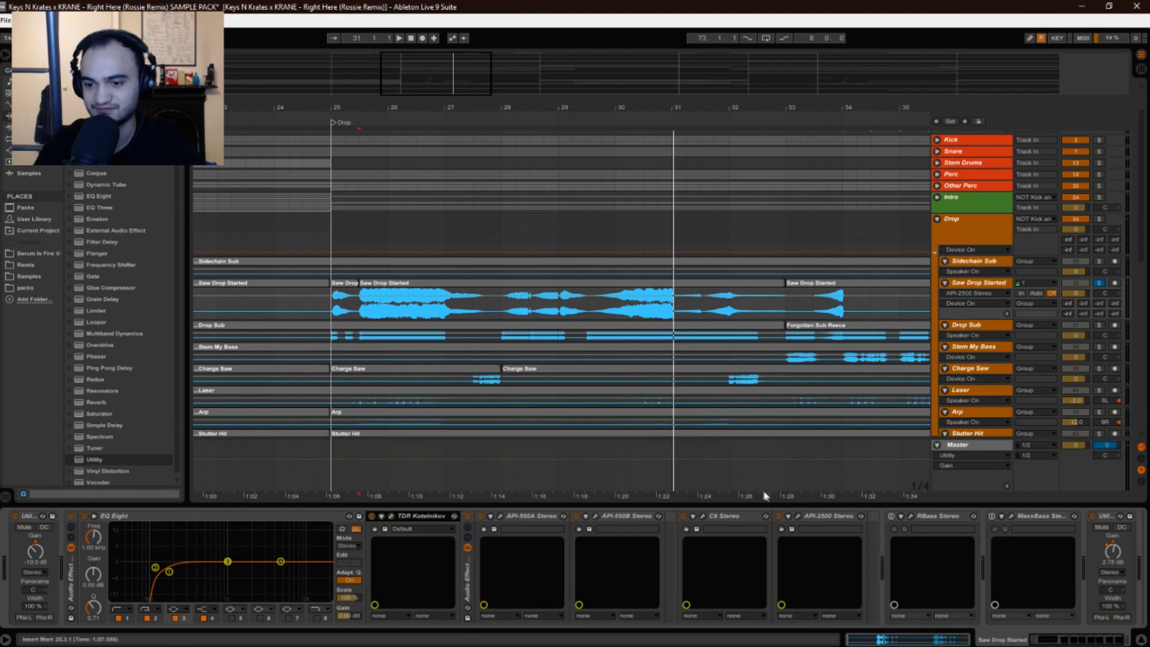
Reopen API-2500 Stereo to review its compressor, tone and link controls while auditioning the saw drop, and close its window
click(797, 516)
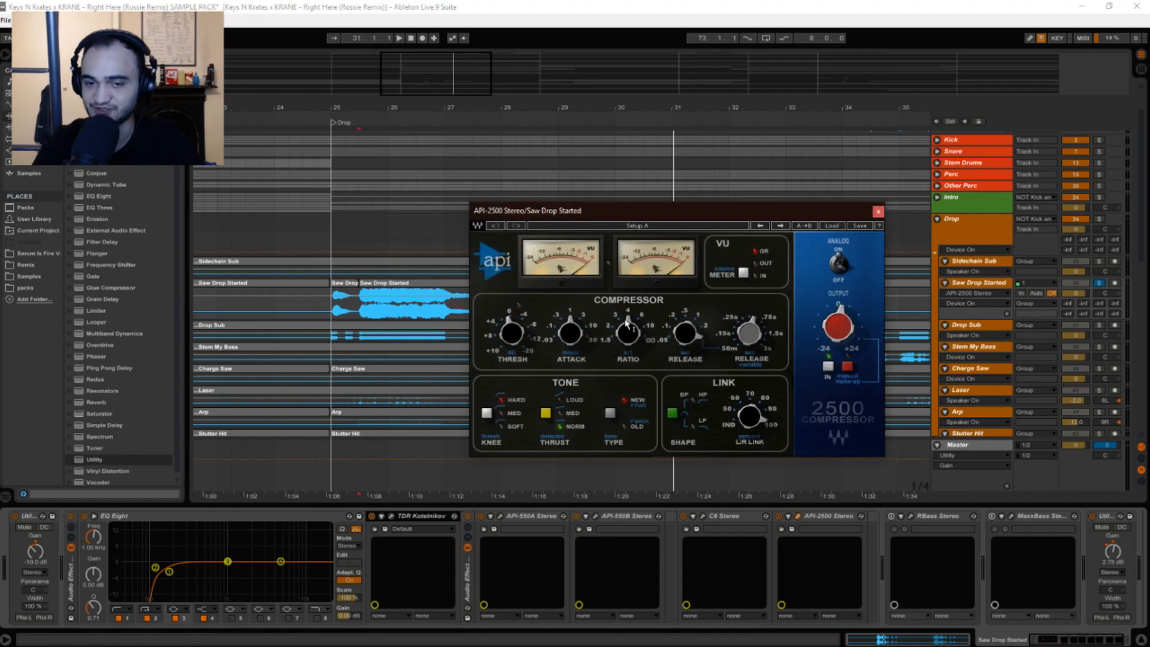
drag(667, 220, 577, 210)
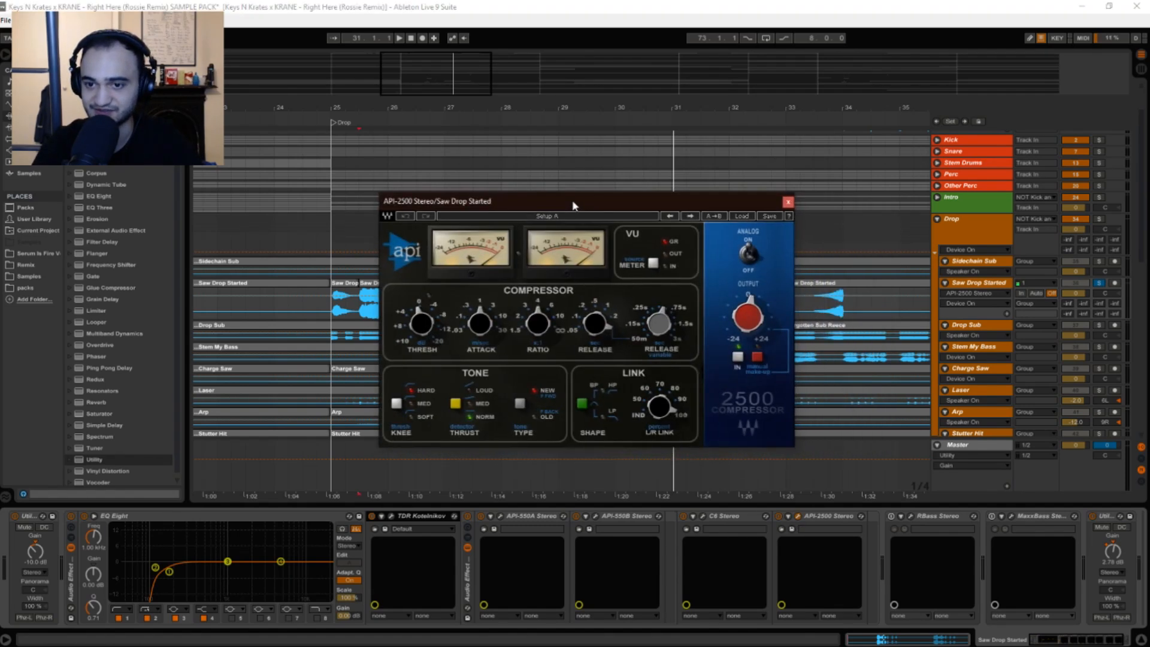
click(787, 202)
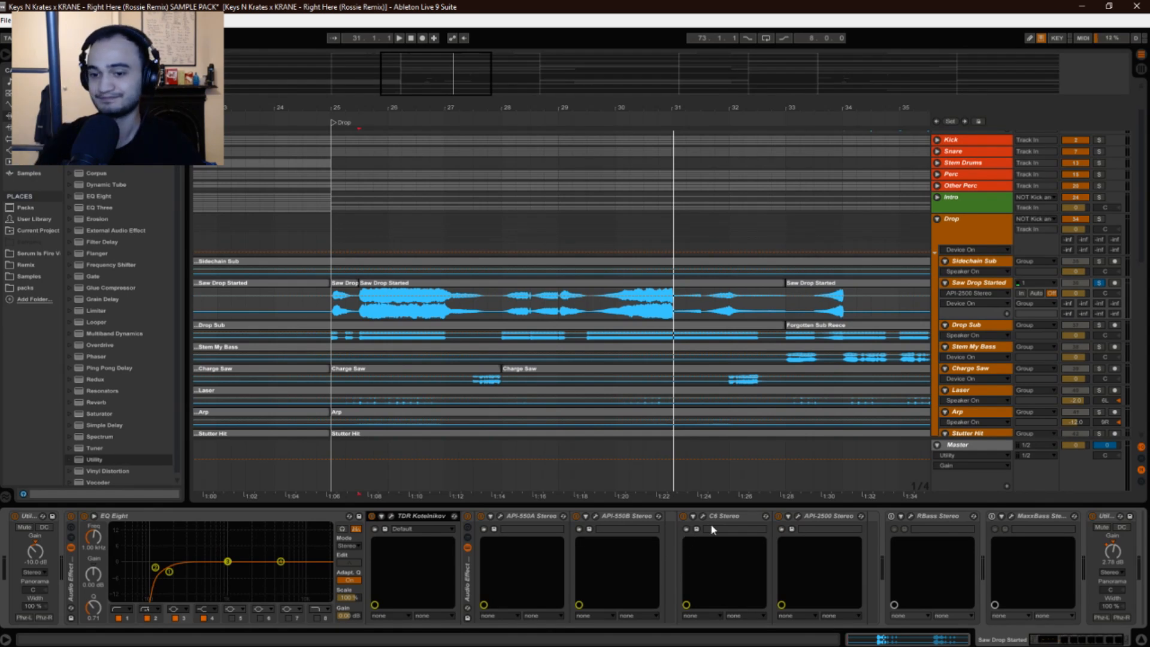
click(799, 516)
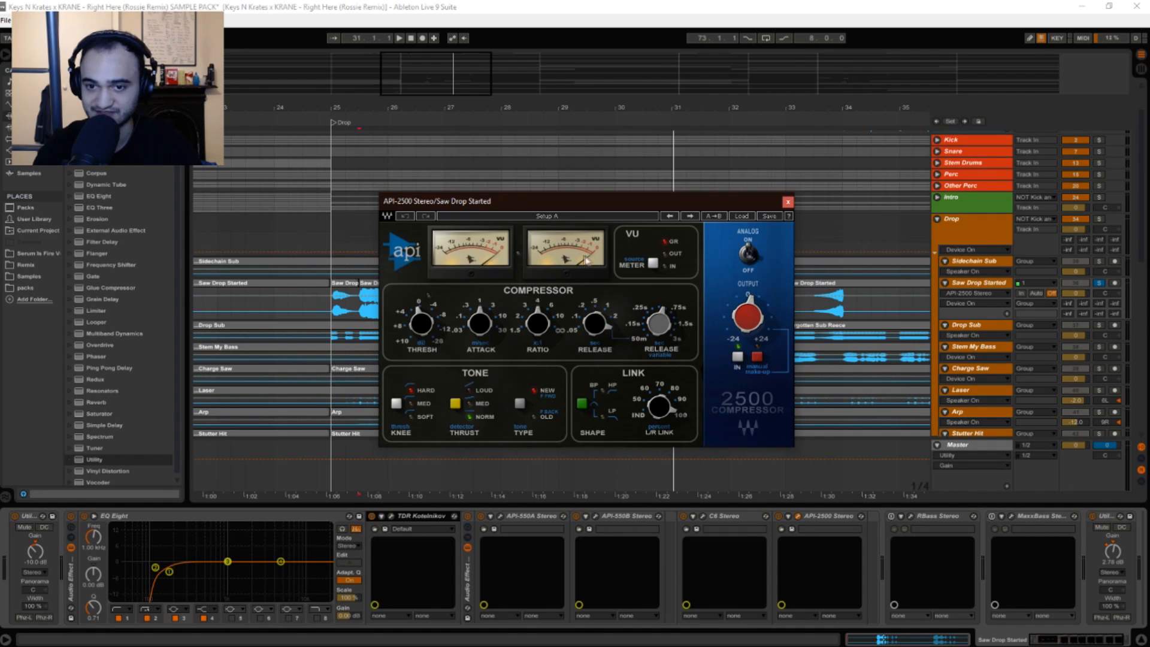
key(space)
drag(569, 202, 689, 280)
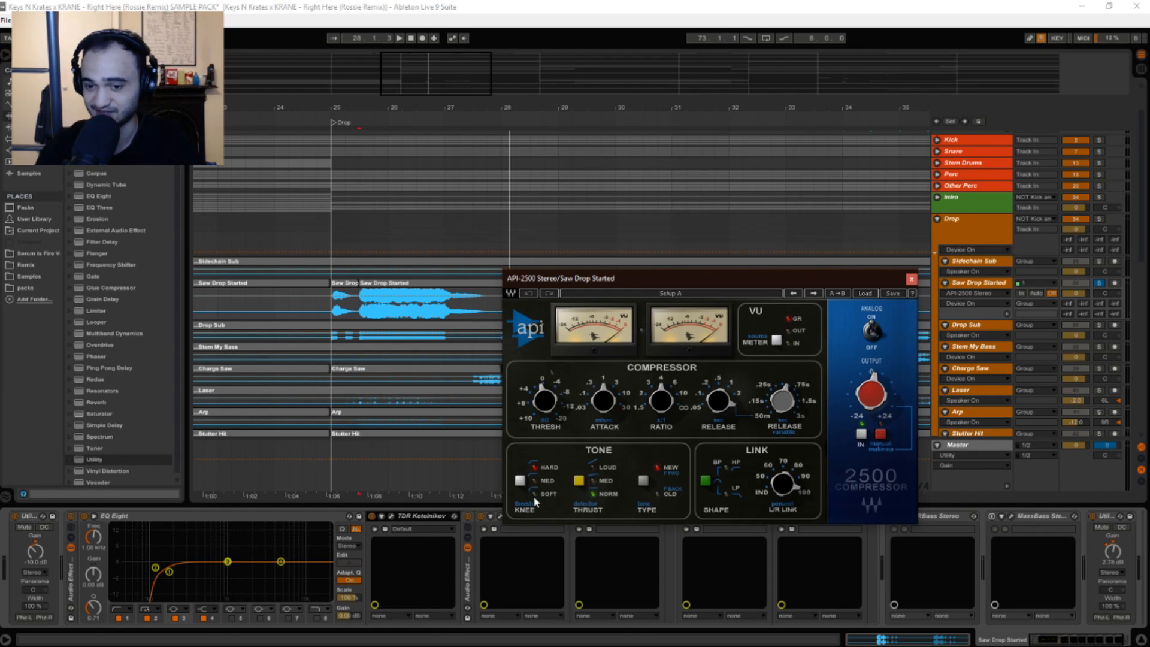
drag(656, 287, 612, 261)
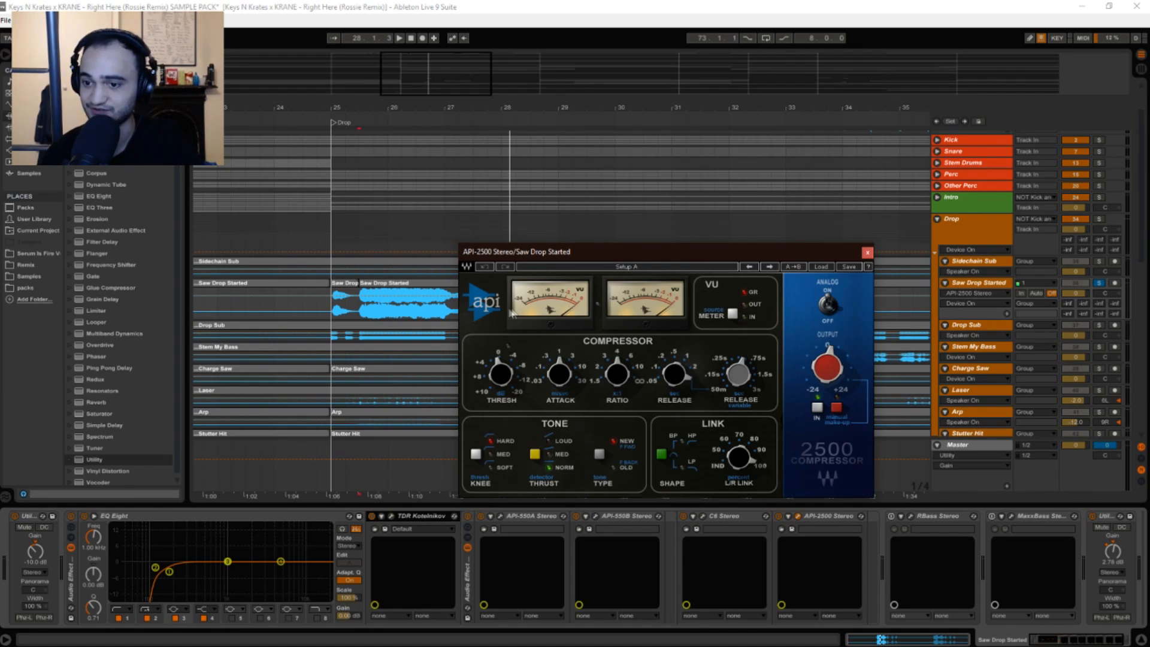
click(866, 254)
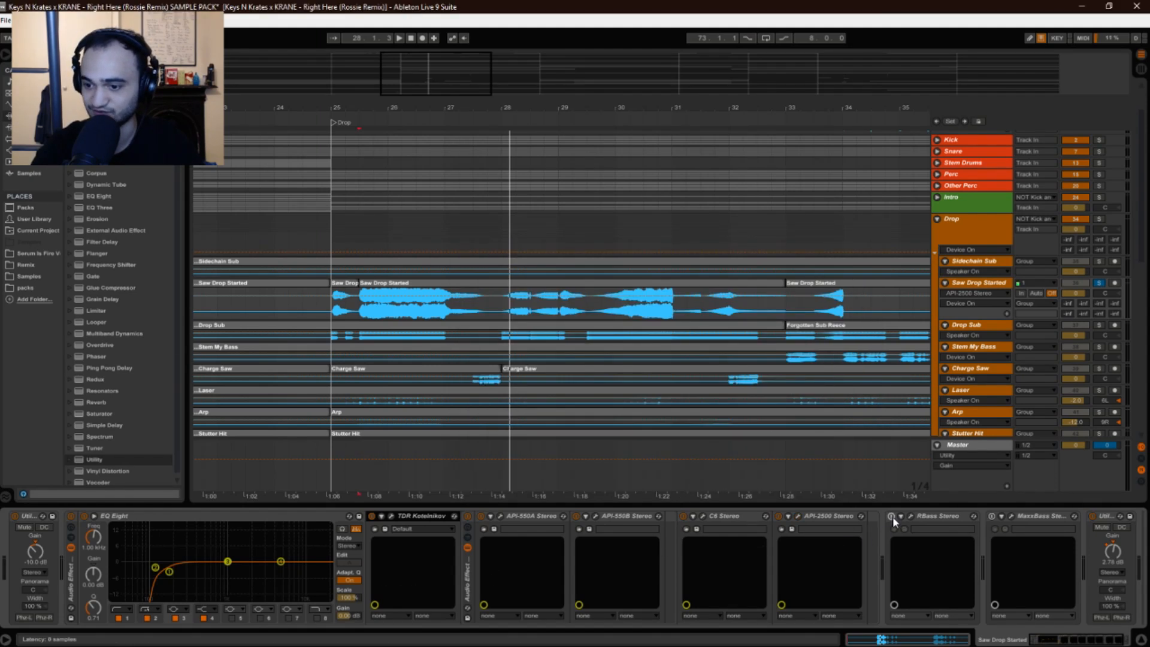
Enable RBass Stereo on Saw Drop Started, watch its harmonics and output meters during playback from bar 25.3, and close its window
click(910, 516)
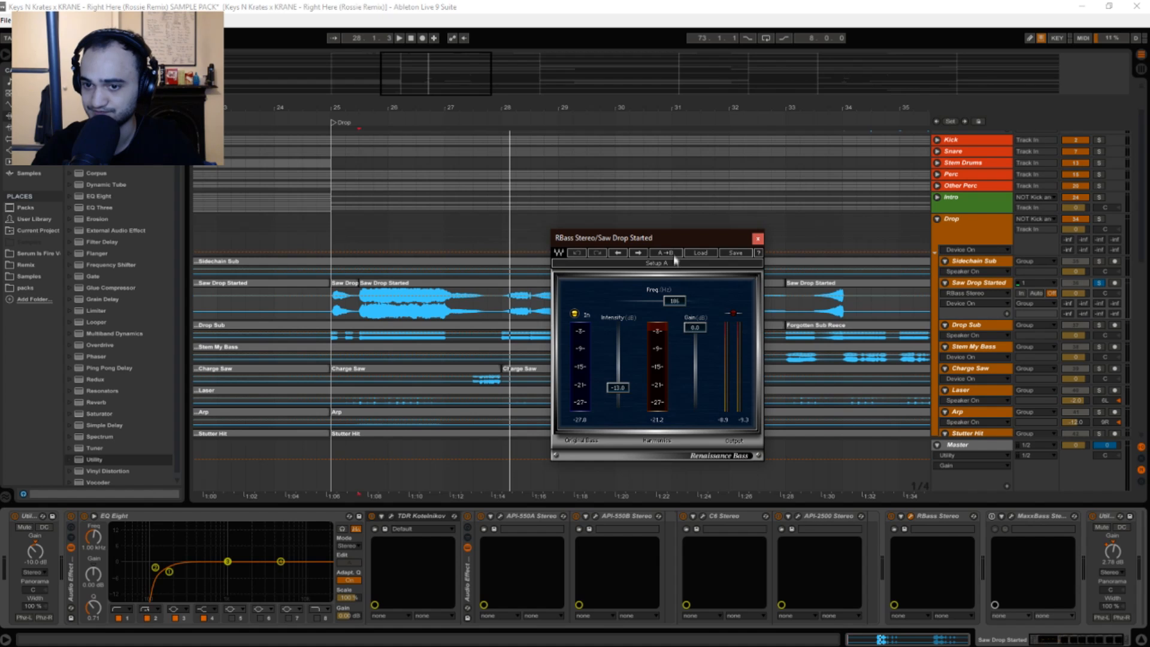
drag(669, 240, 628, 226)
key(space)
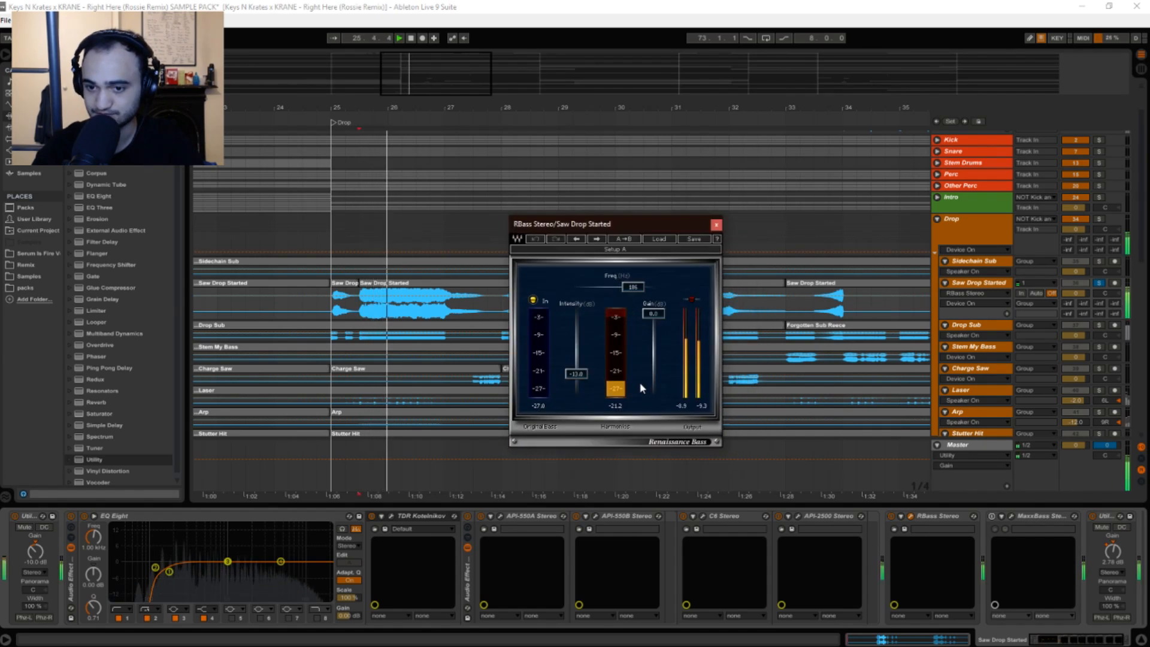
click(716, 225)
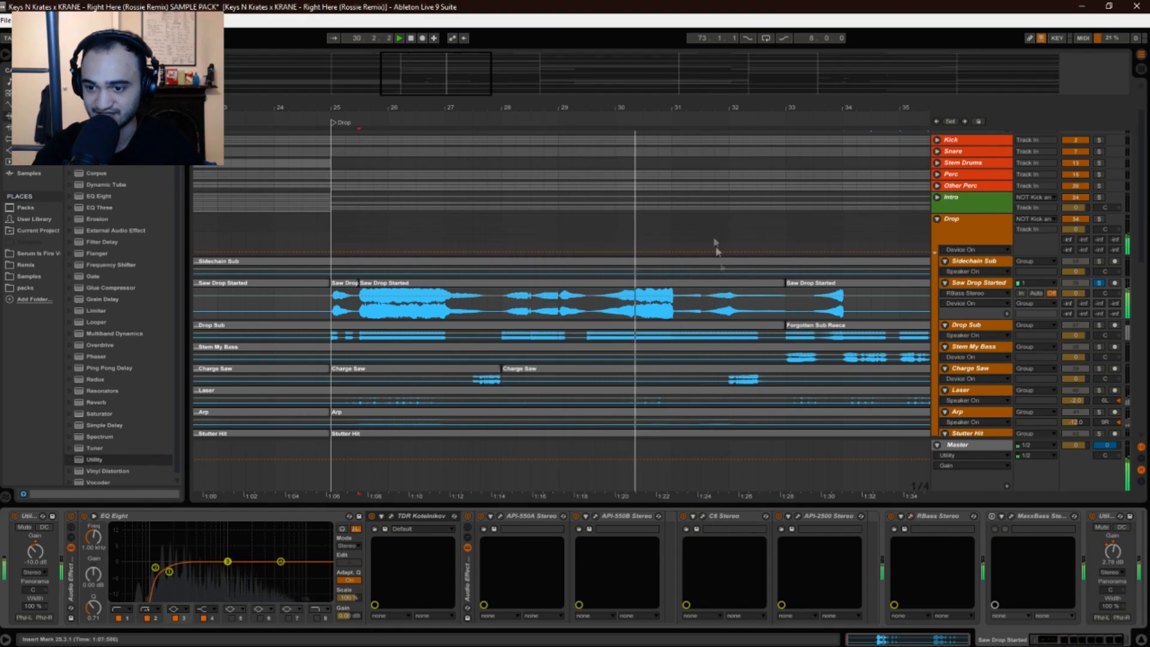
Reopen RBass Stereo, check its frequency against the note frequency table in the web browser, and return to Ableton Live to close the plug-in window
click(910, 516)
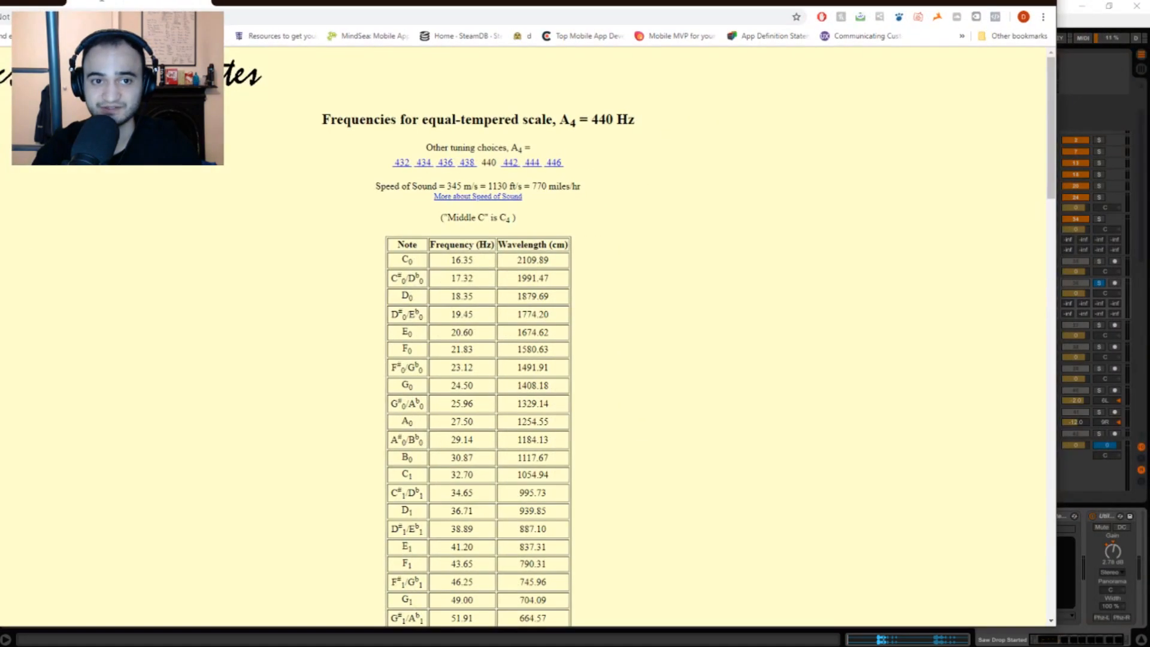
scroll(473, 380, down, 7)
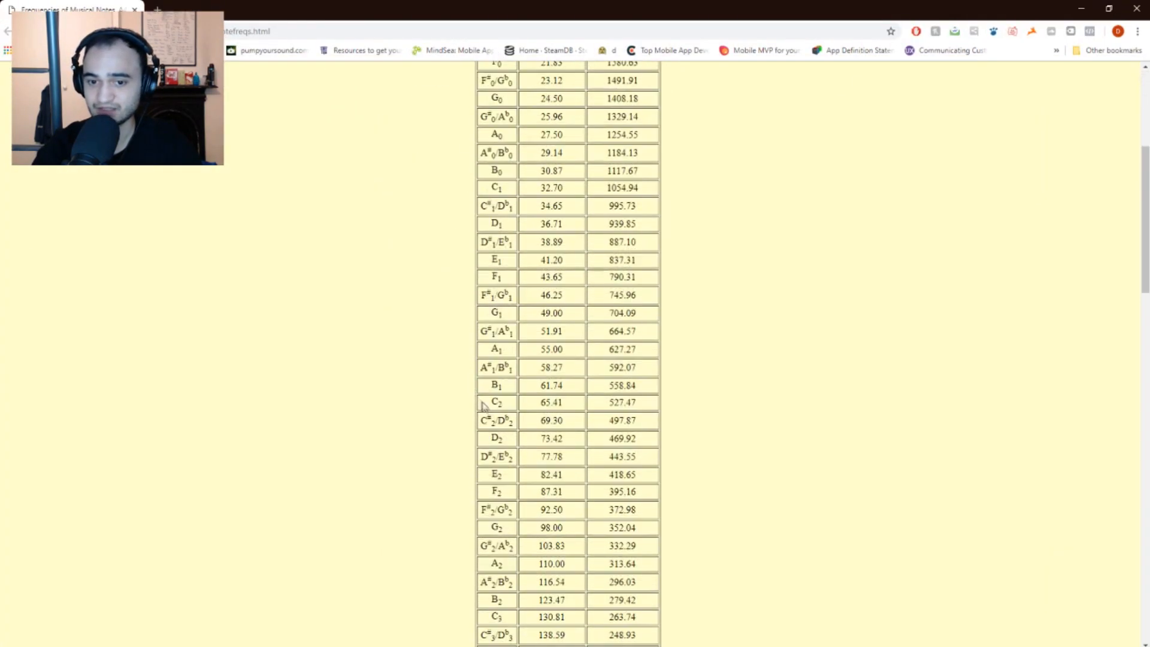
scroll(500, 433, down, 1)
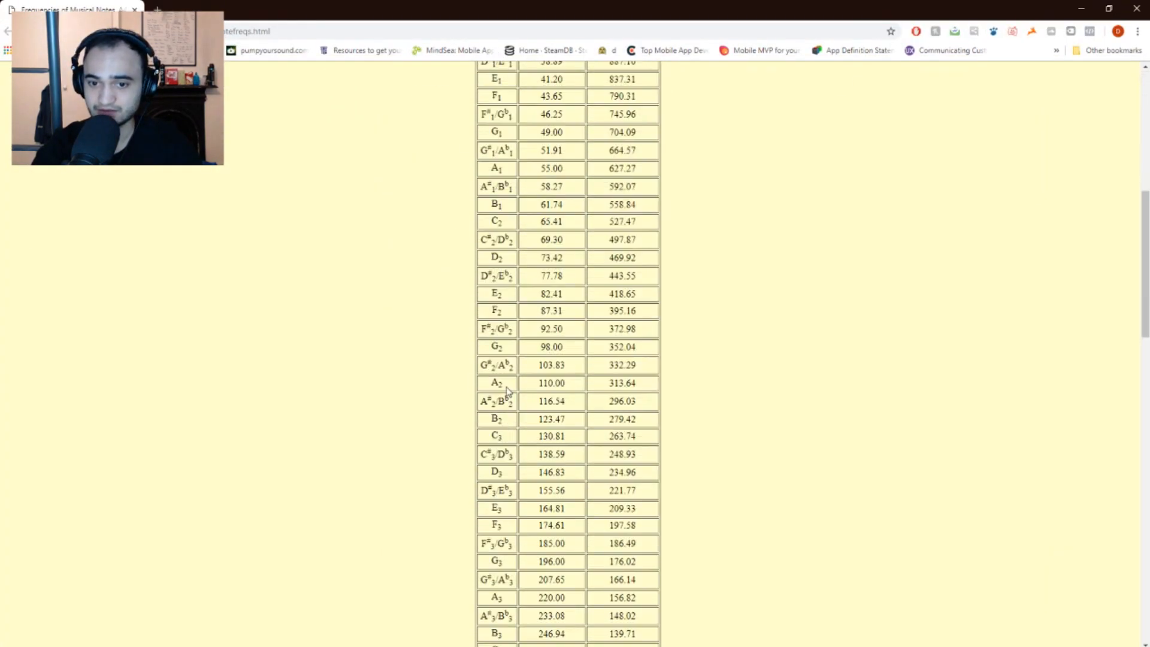
click(543, 331)
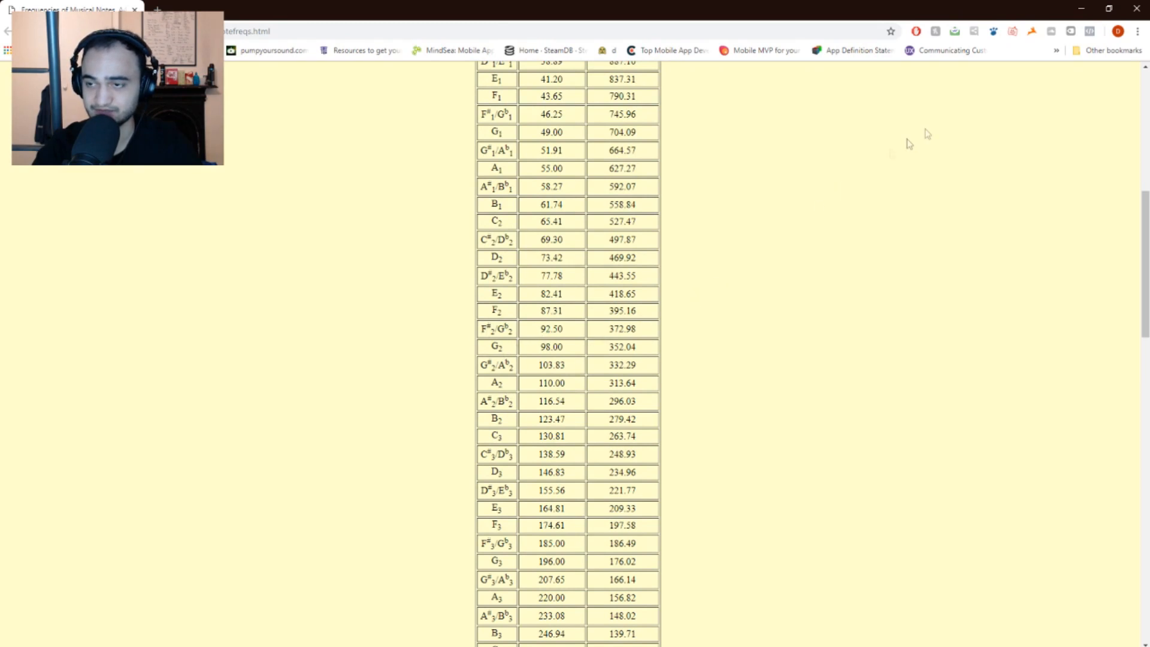
click(1082, 13)
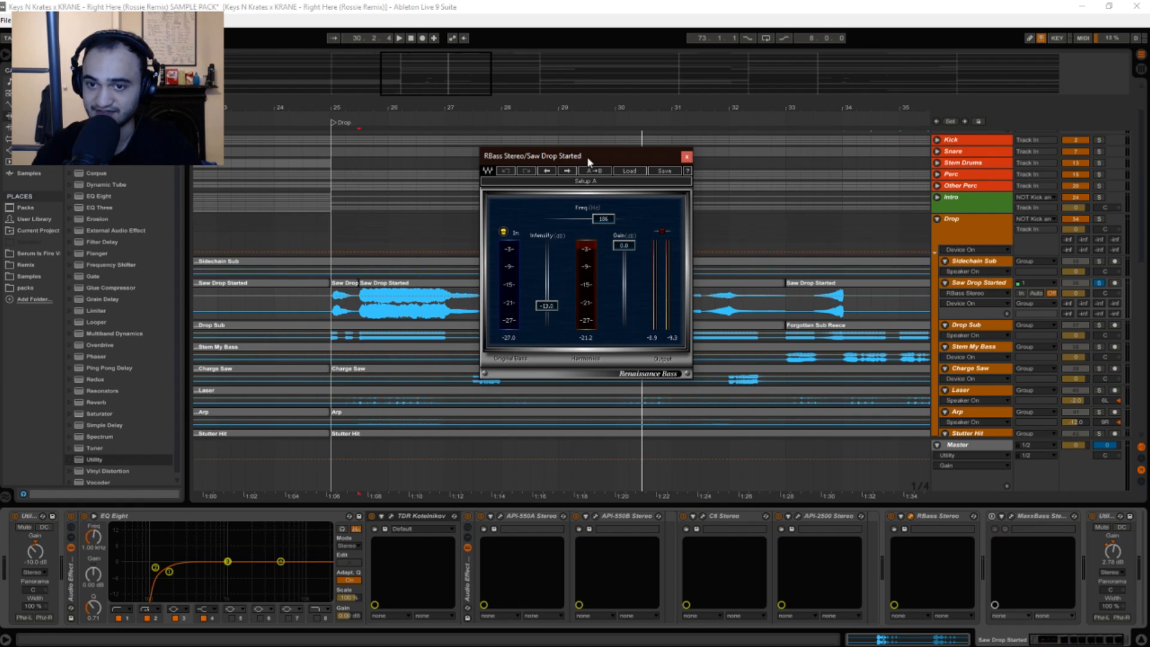
drag(587, 156, 635, 155)
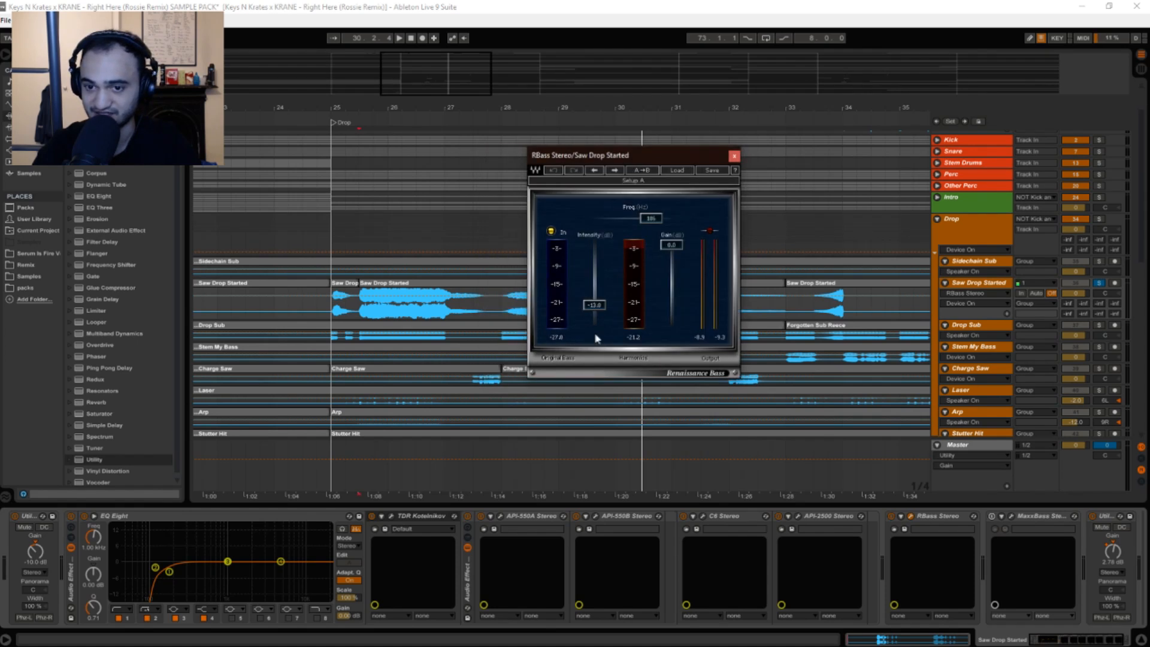
click(734, 157)
Compare the saw drop from bar 25.3 with RBass Stereo enabled, bypassed and re-enabled
key(space)
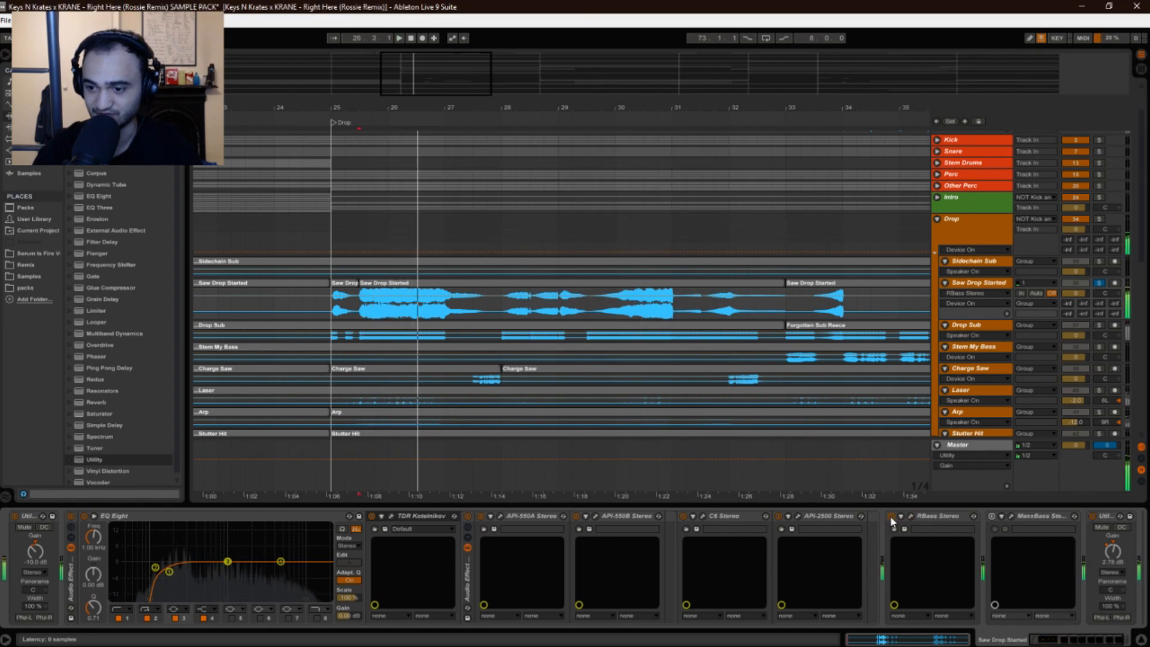
click(892, 516)
key(space)
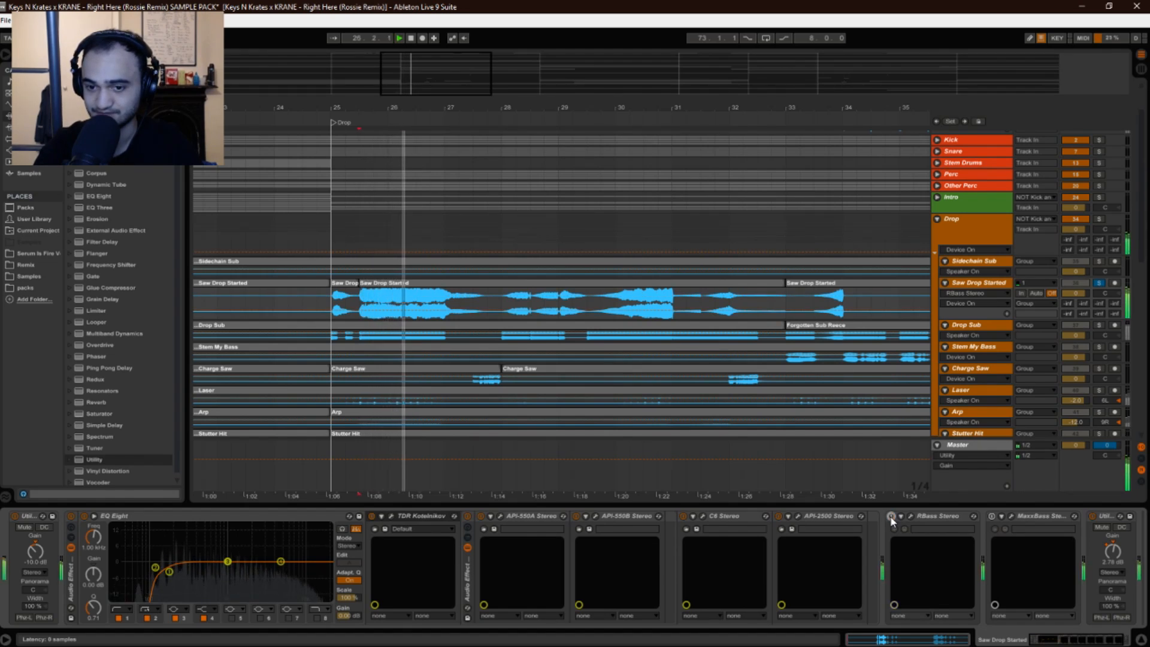
click(891, 516)
key(space)
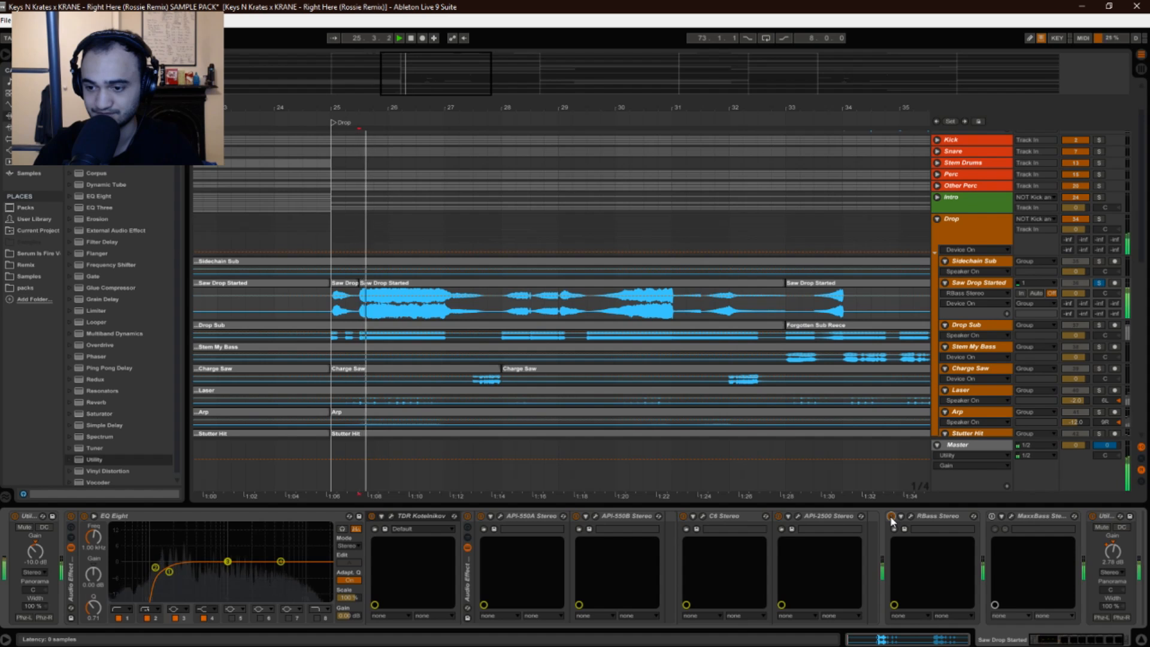
key(space)
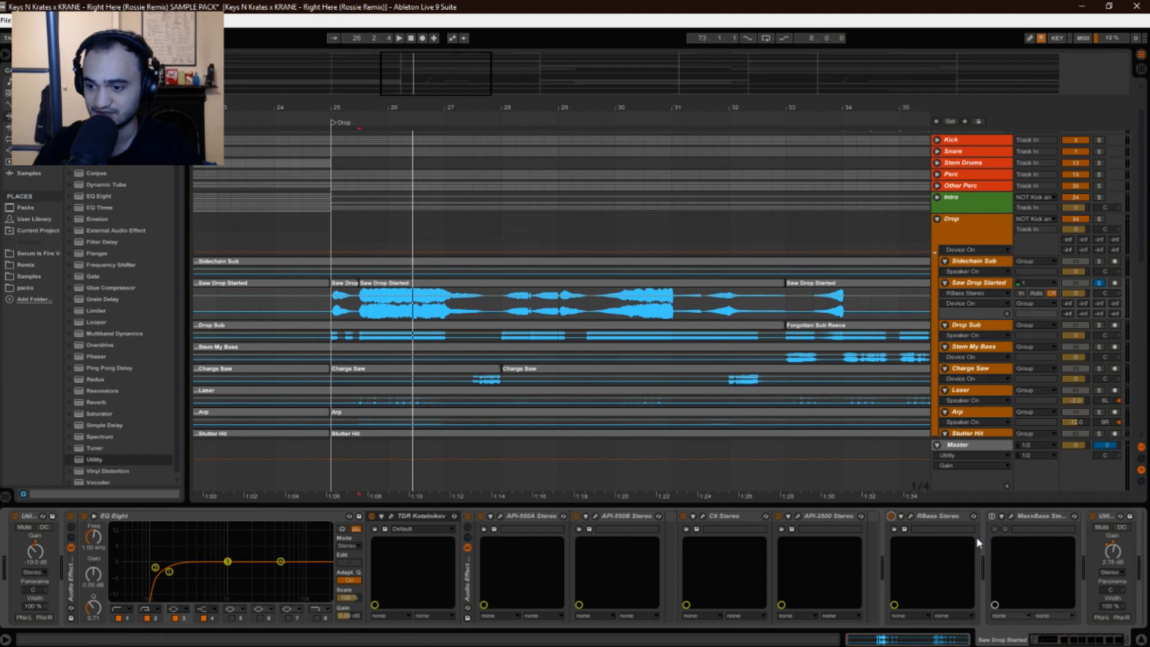
Enable MaxxBass Stereo on Saw Drop Started and check its plug-in window while playing the saw drop
click(991, 516)
key(space)
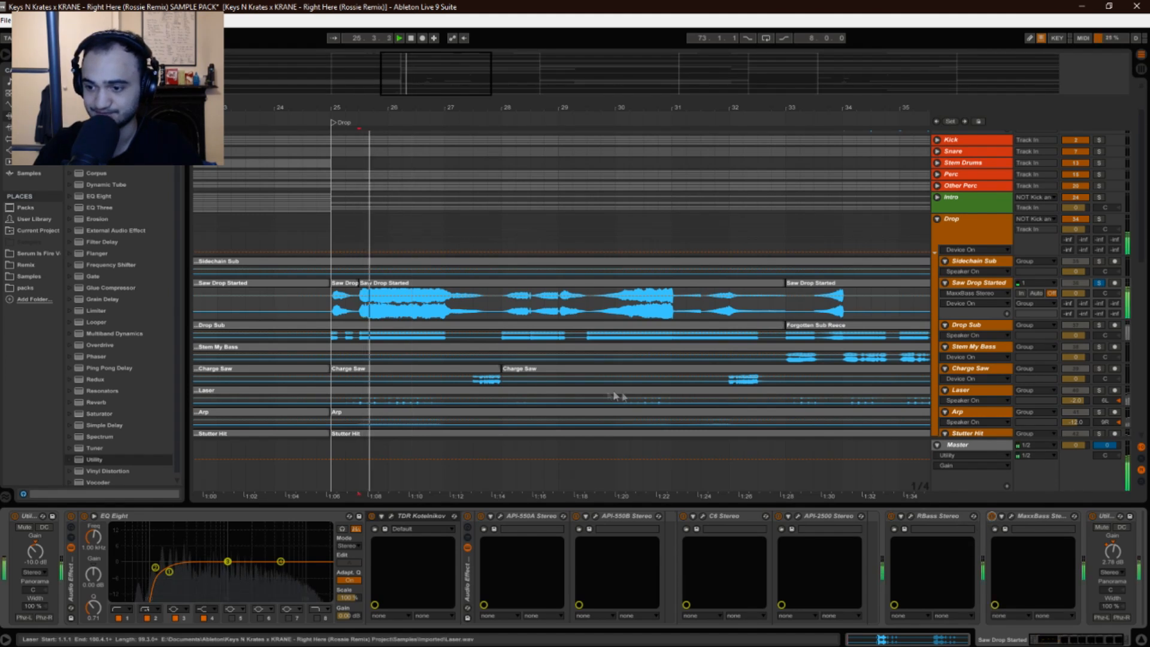
click(1011, 516)
click(799, 191)
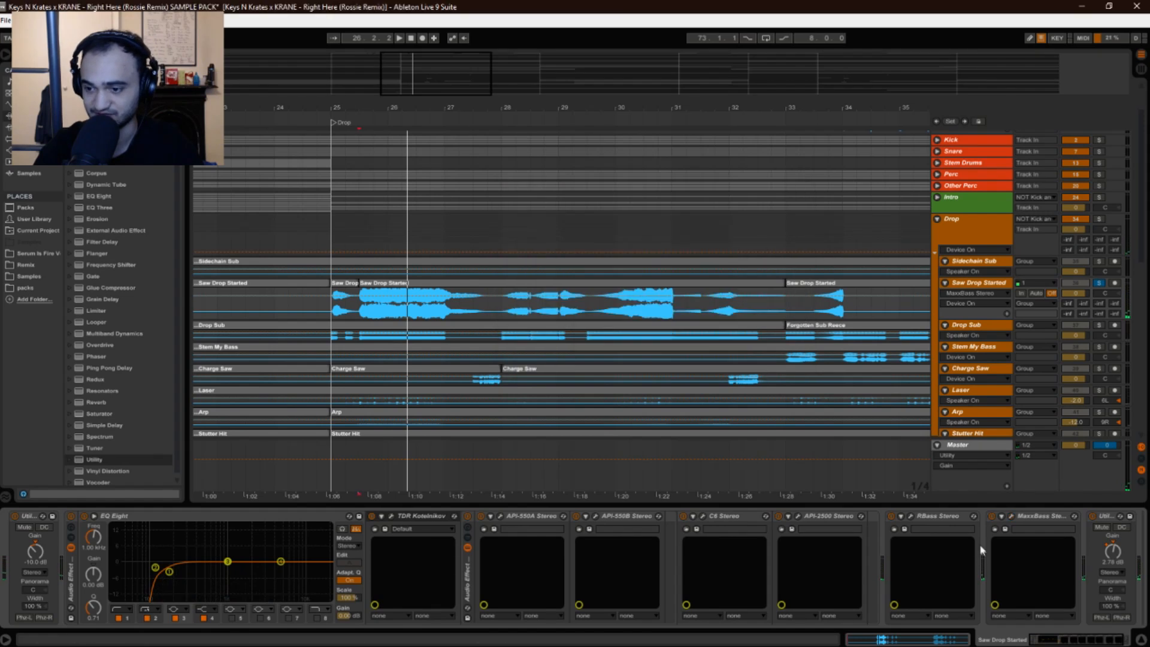
Compare the saw drop with MaxxBass Stereo bypassed and re-enabled, playing from bar 25.3
click(991, 516)
key(space)
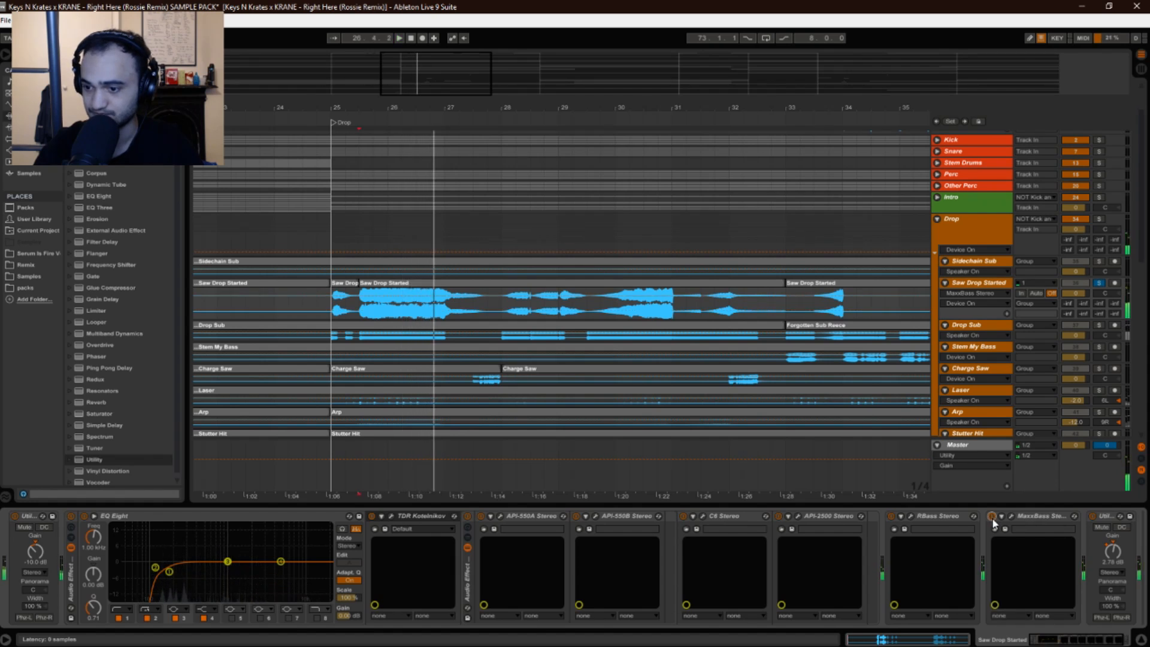
key(space)
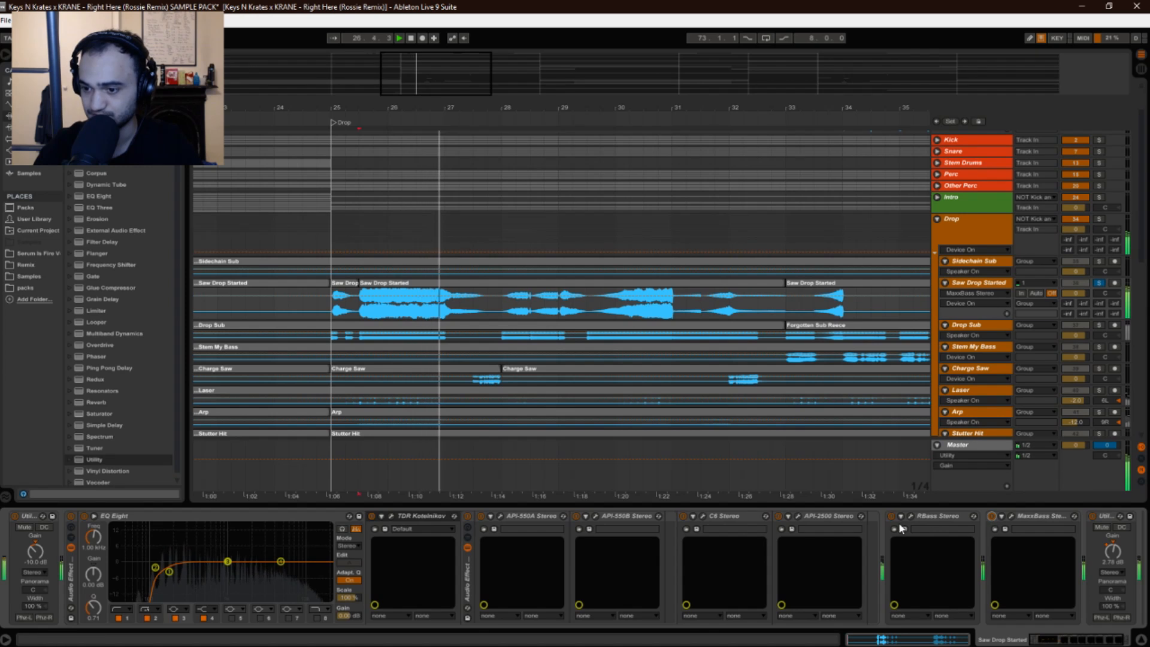
key(space)
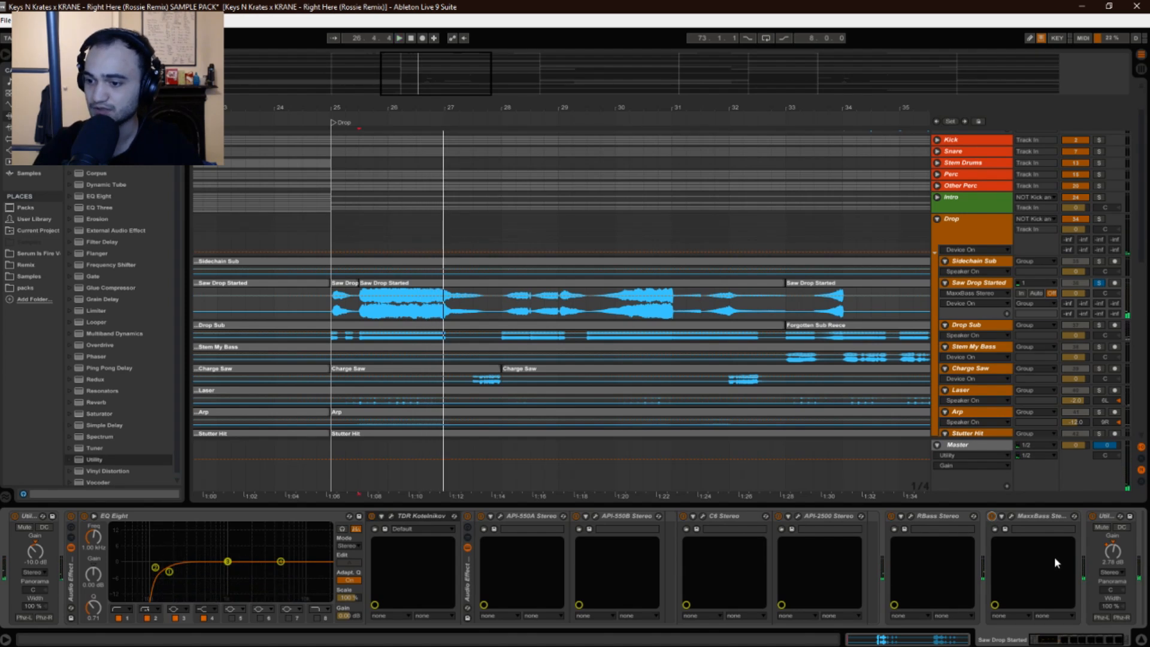
Show the last Utility's gain automation on Saw Drop Started and examine its dip around bar 32 against the Charge Saw clip
click(1109, 552)
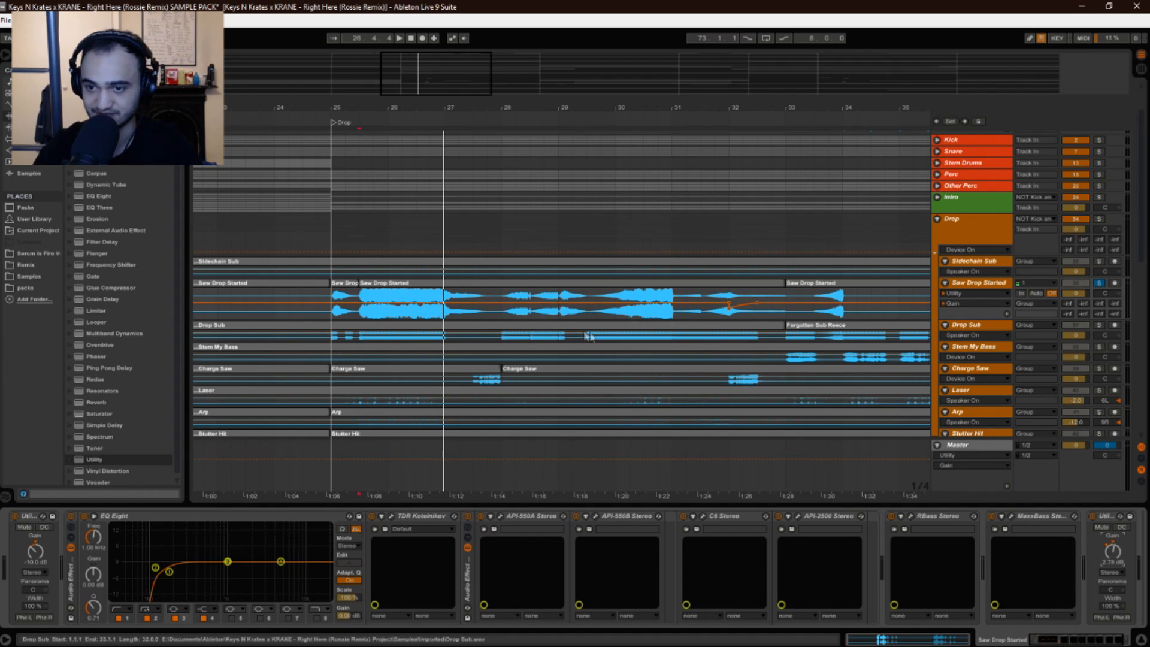
drag(561, 107, 560, 81)
drag(368, 108, 368, 132)
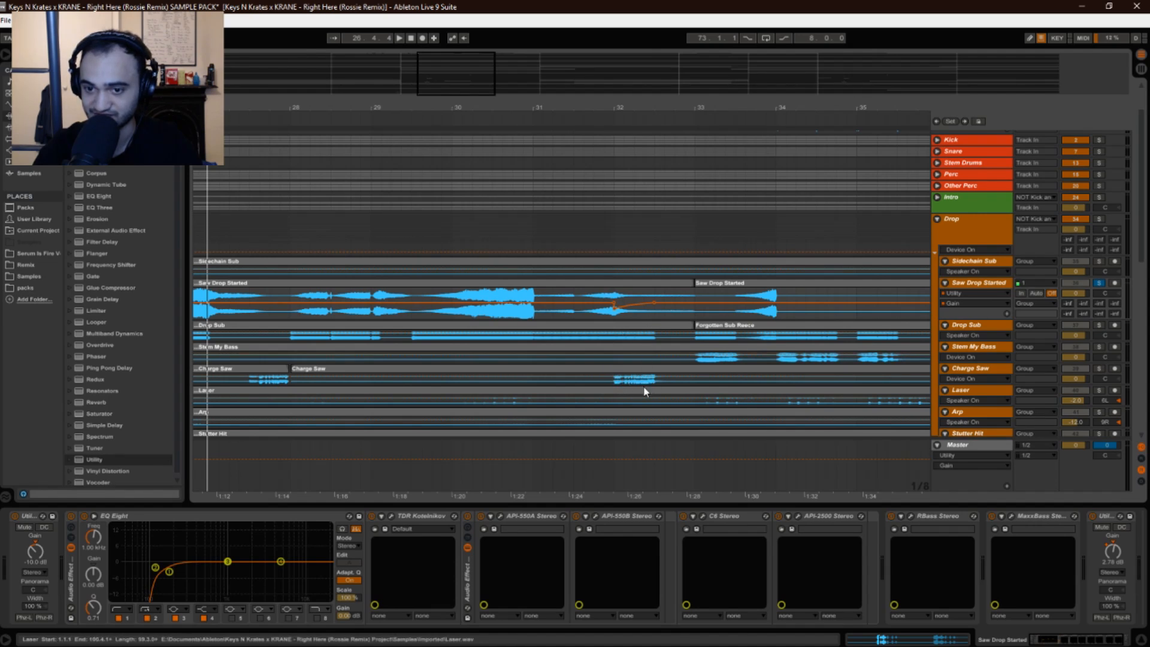
drag(589, 108, 609, 93)
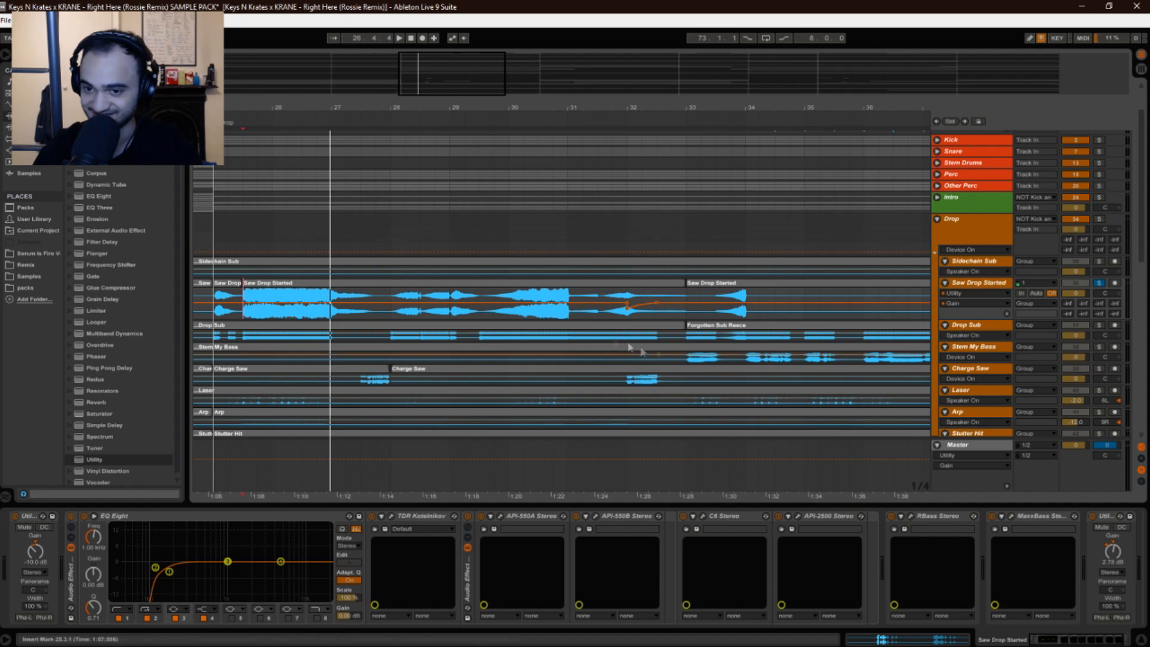
drag(670, 110, 706, 110)
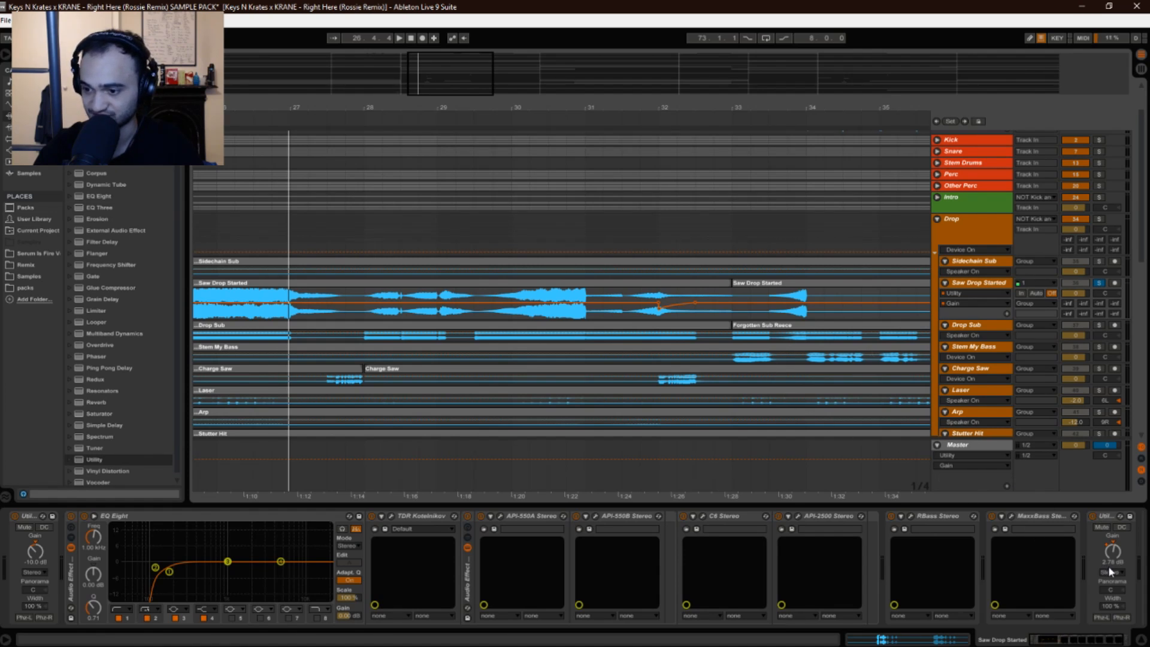
drag(504, 109, 608, 107)
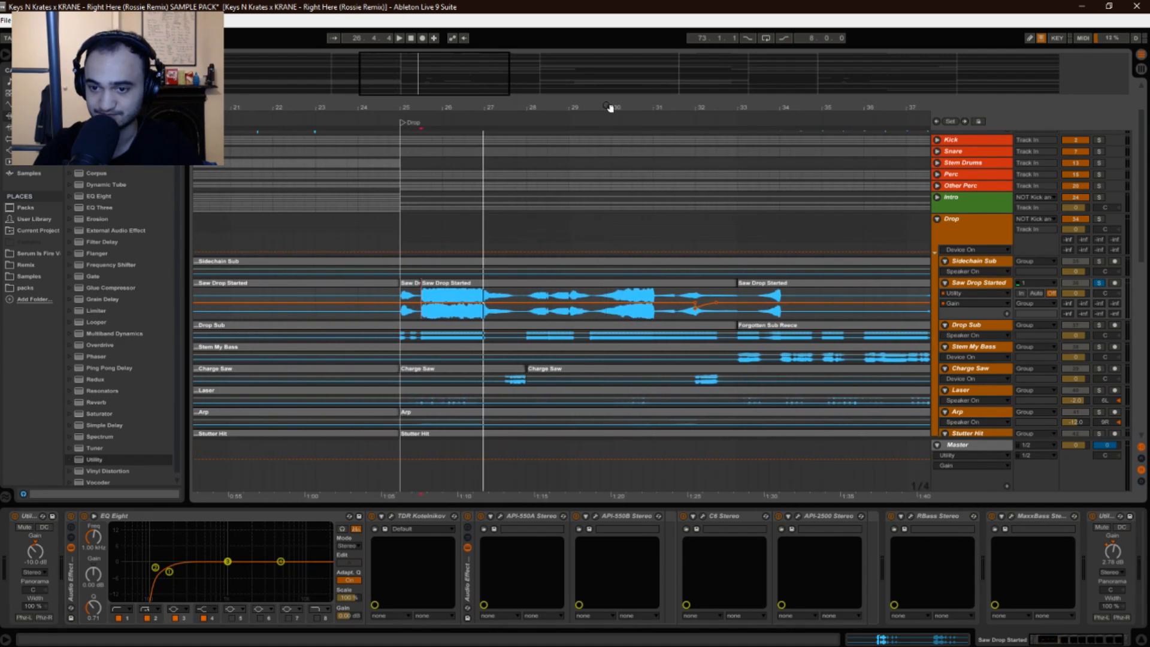
click(1099, 327)
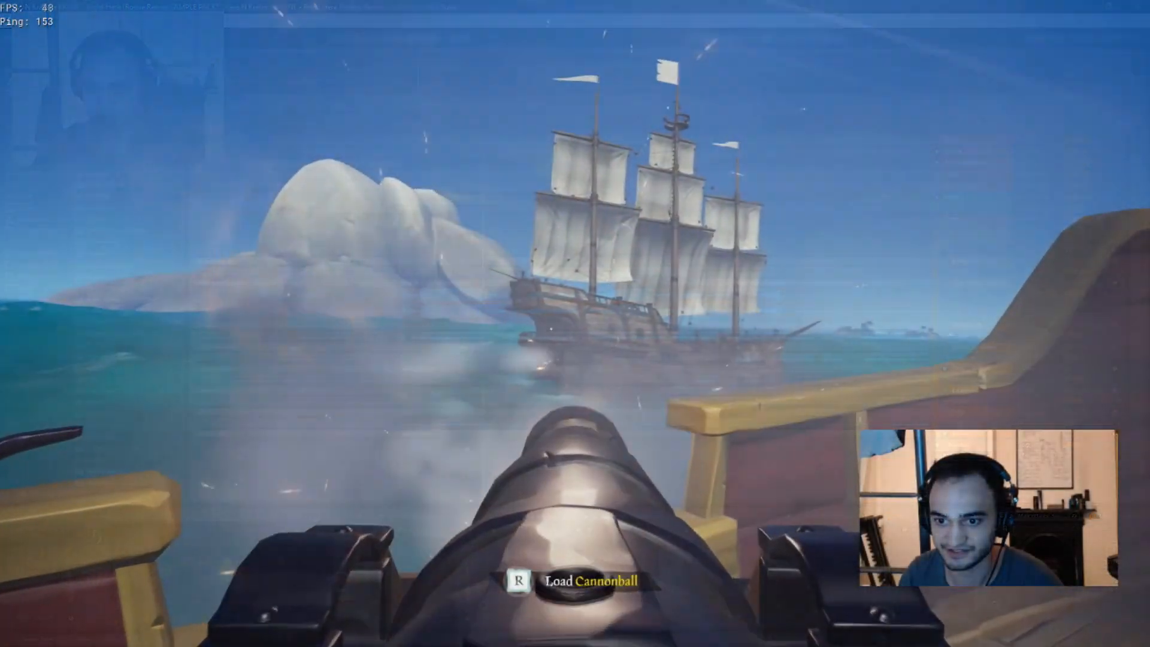
key(r)
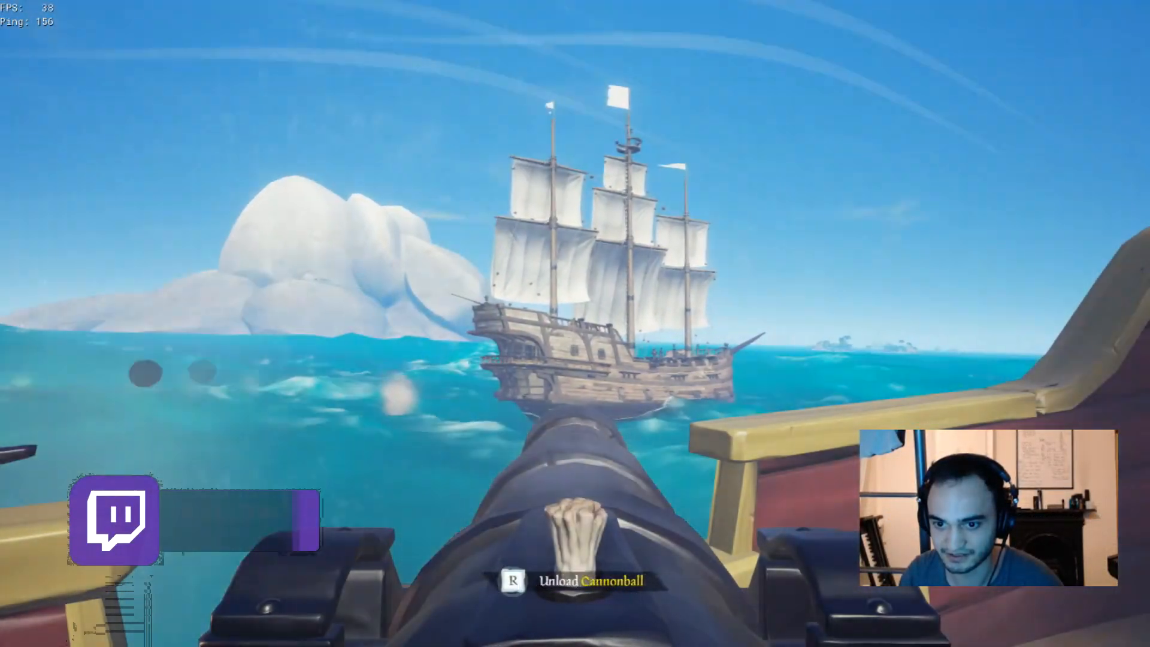
click(575, 323)
key(r)
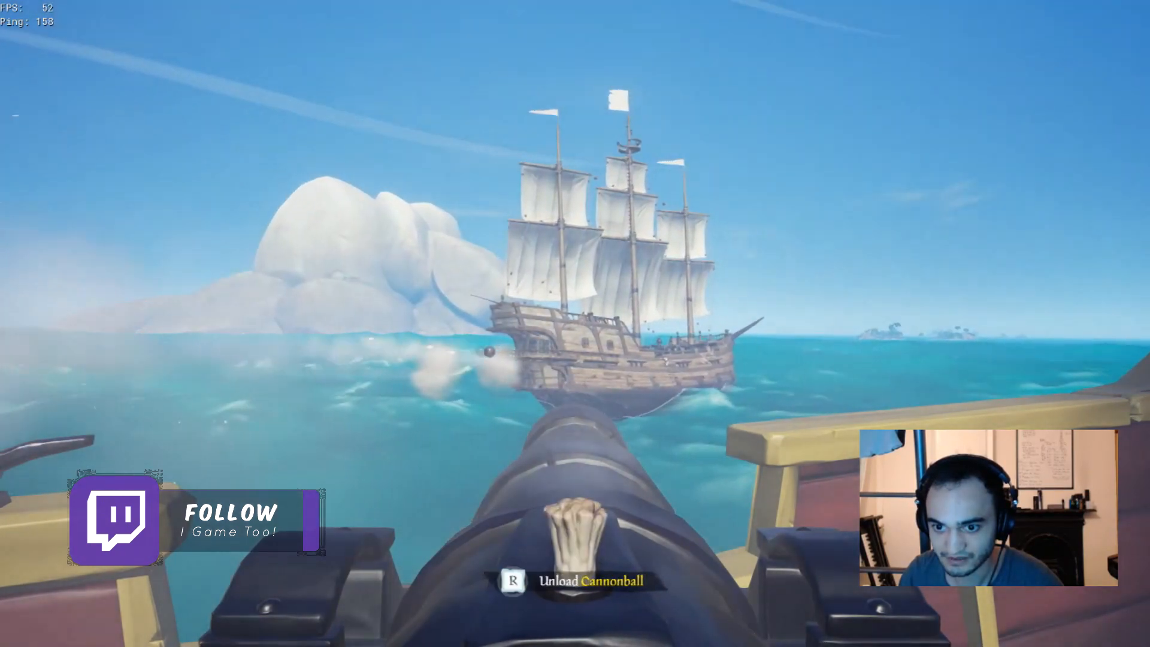
click(575, 324)
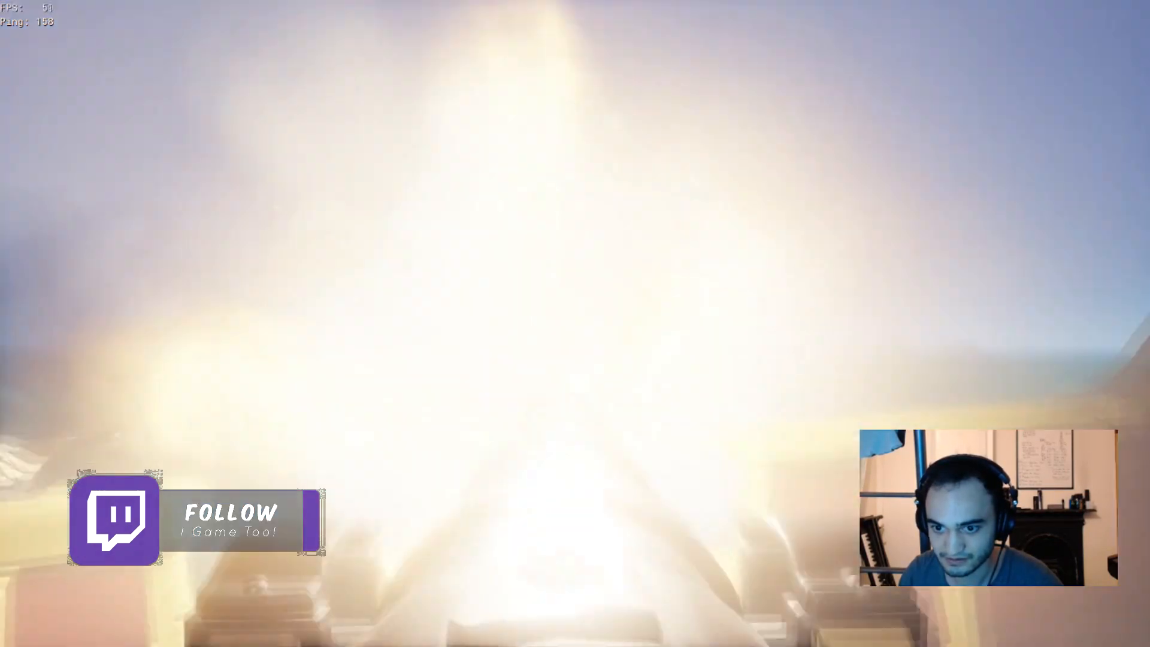
key(r)
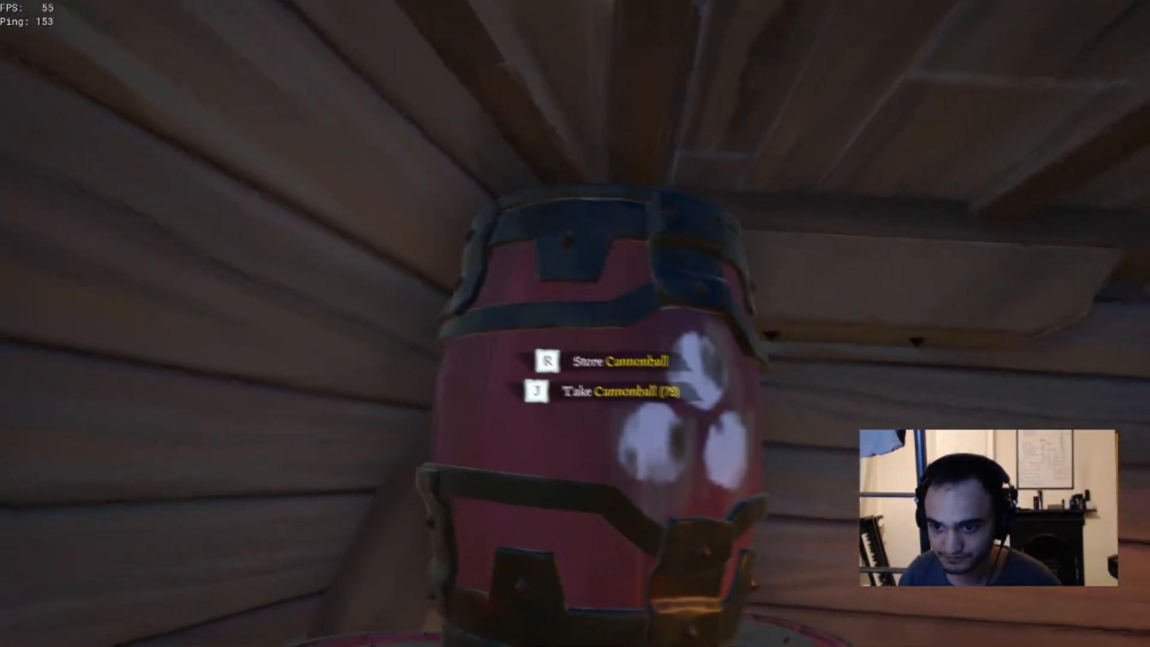
key(j)
key(w)
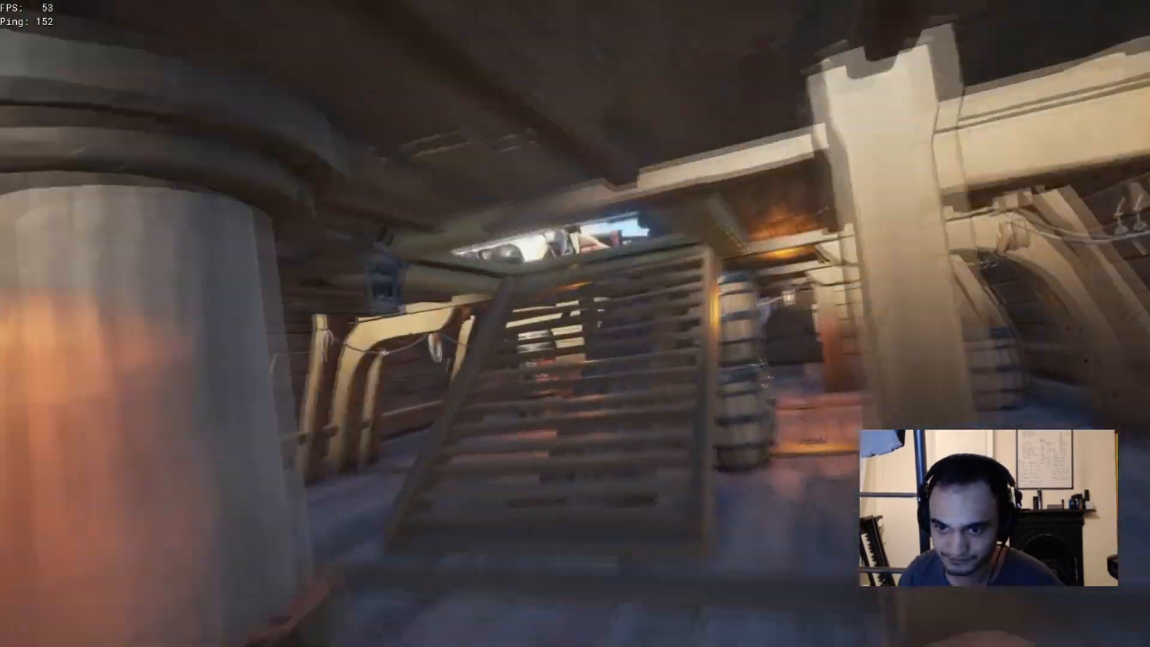
key(r)
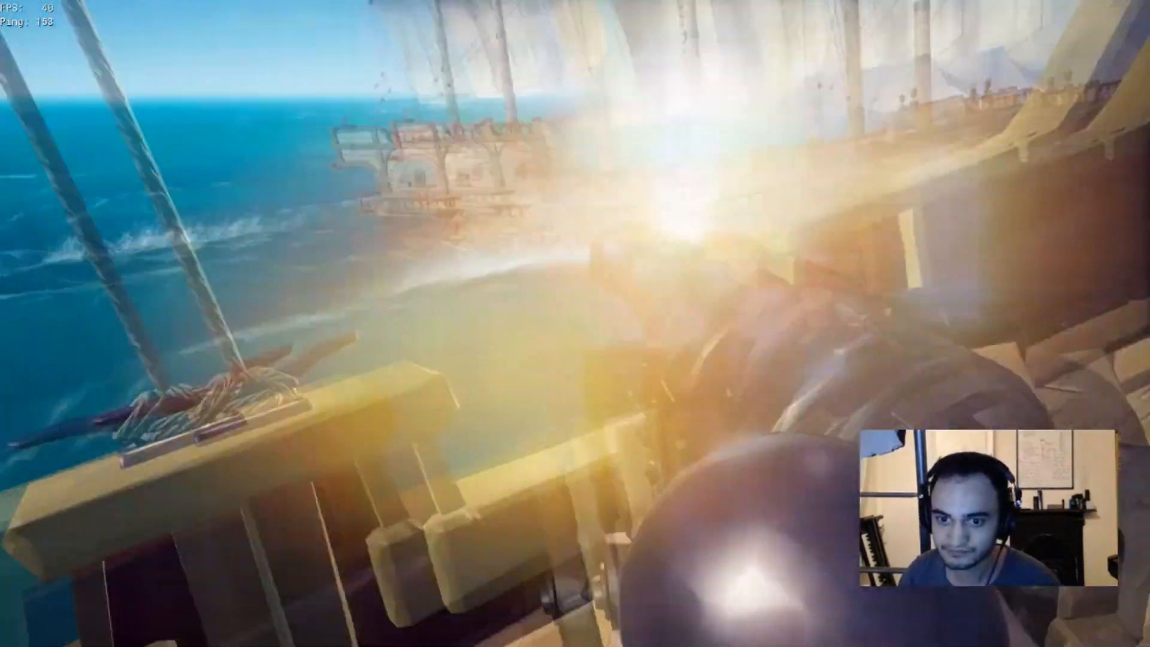
key(j)
key(r)
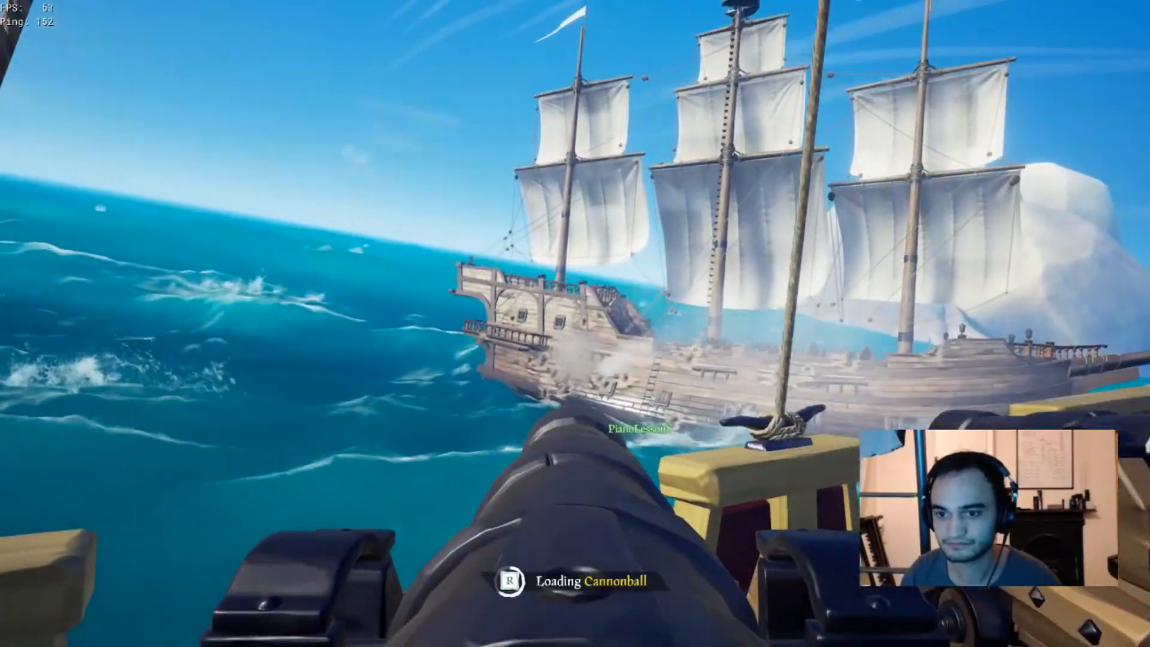
click(575, 323)
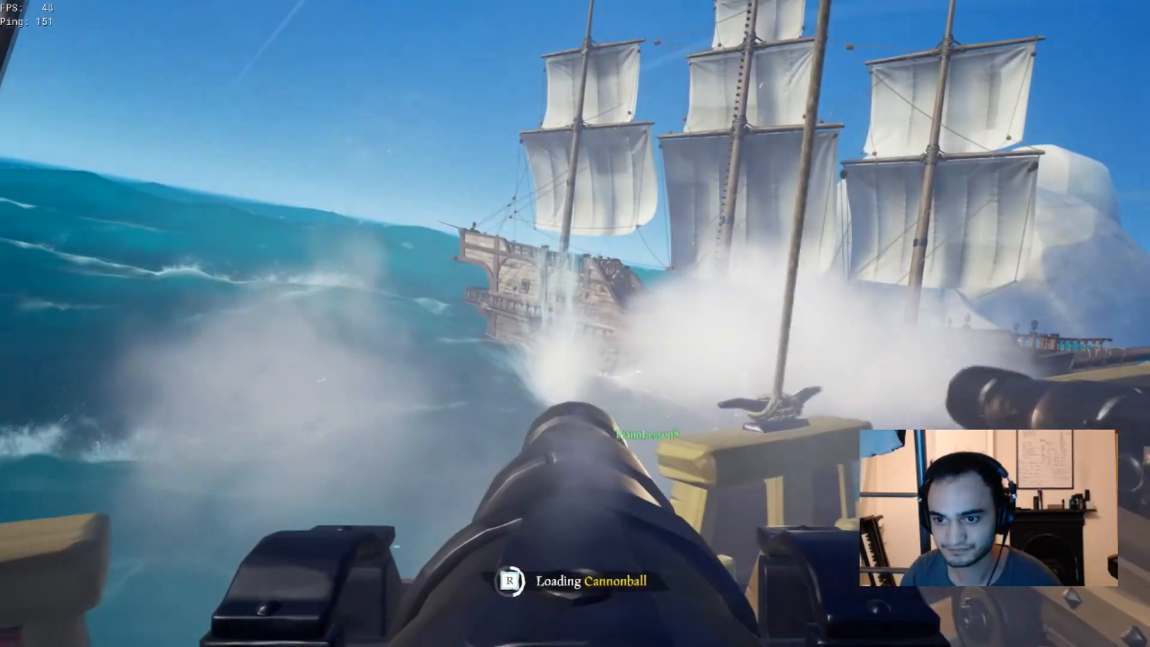
click(575, 323)
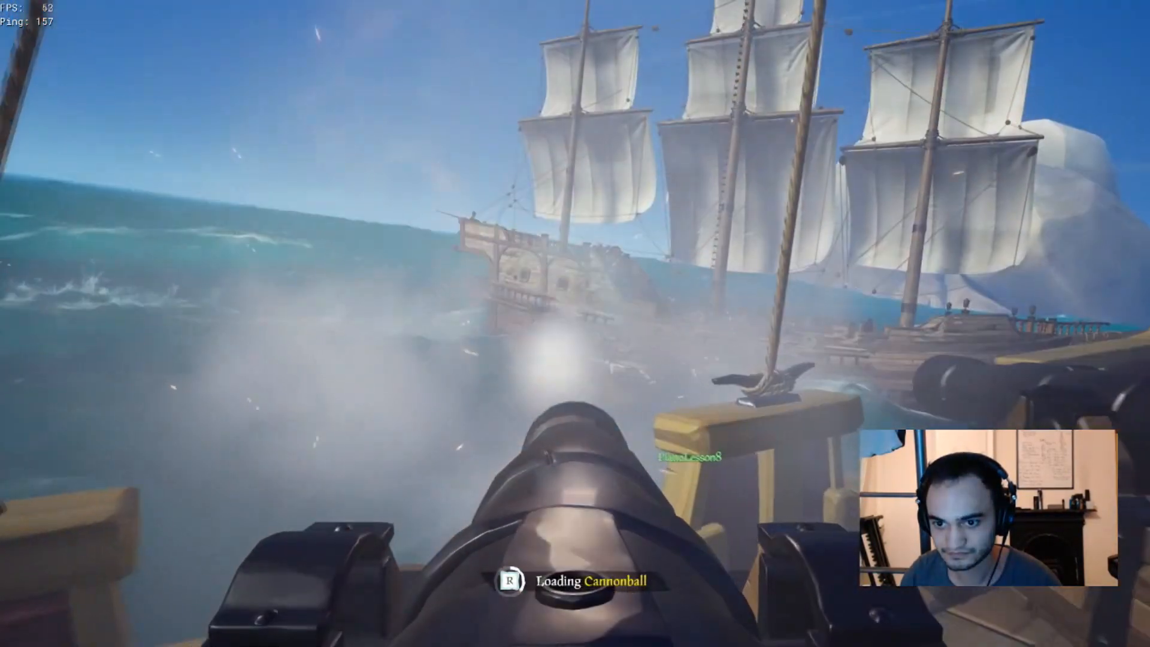
click(575, 324)
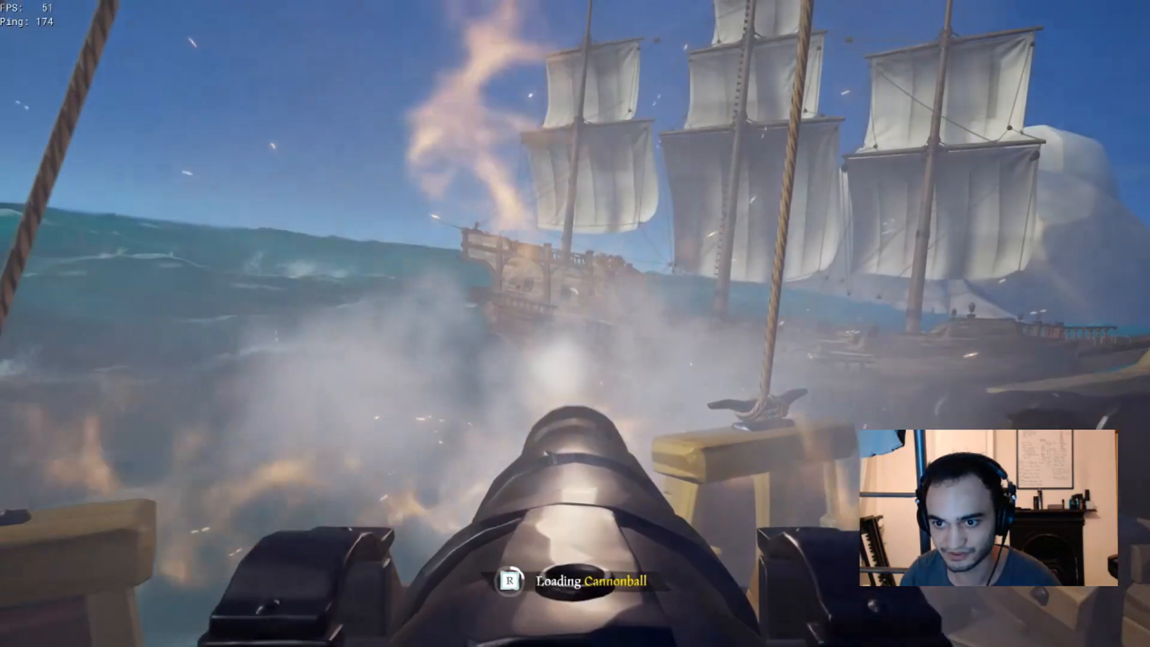
click(575, 323)
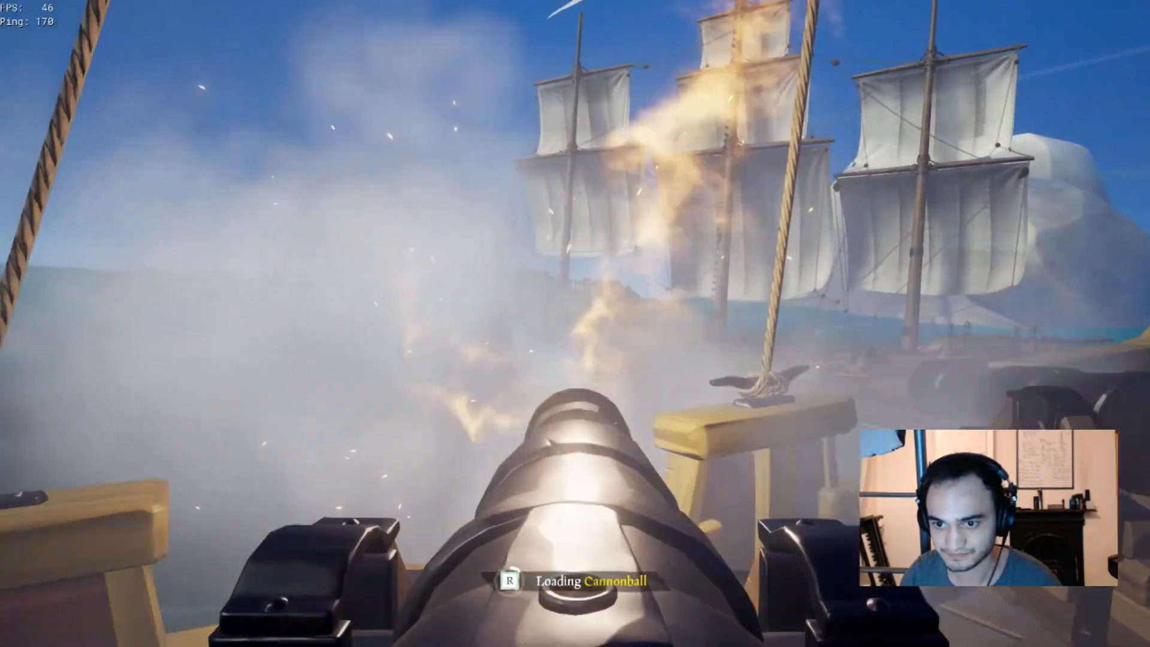
click(575, 324)
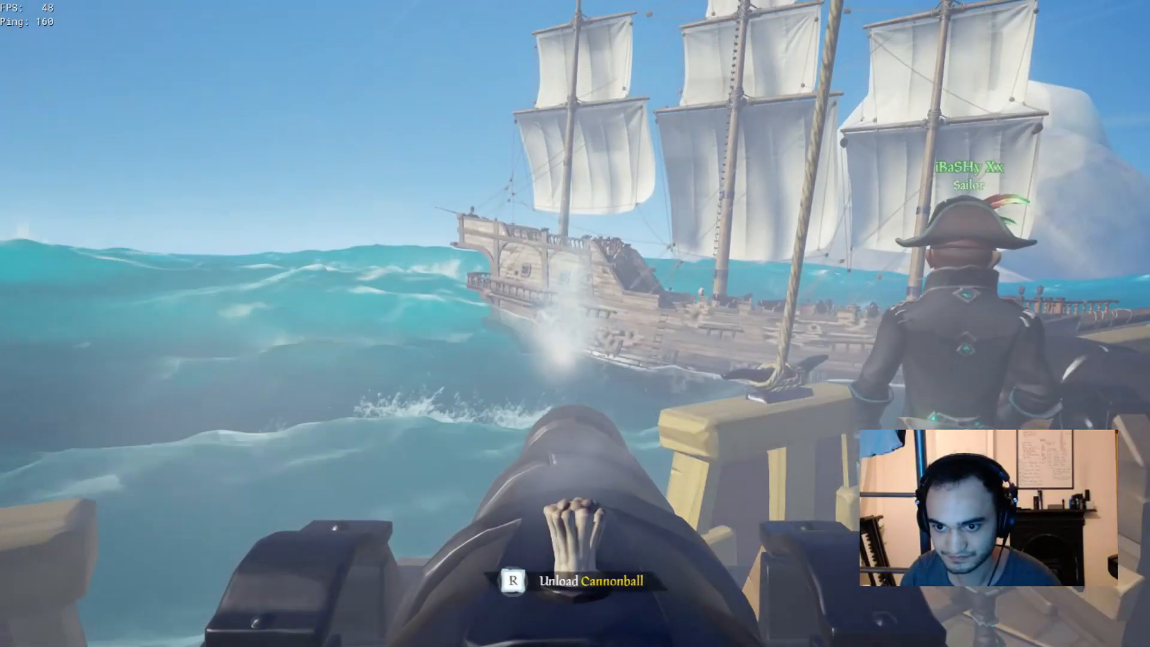
click(575, 324)
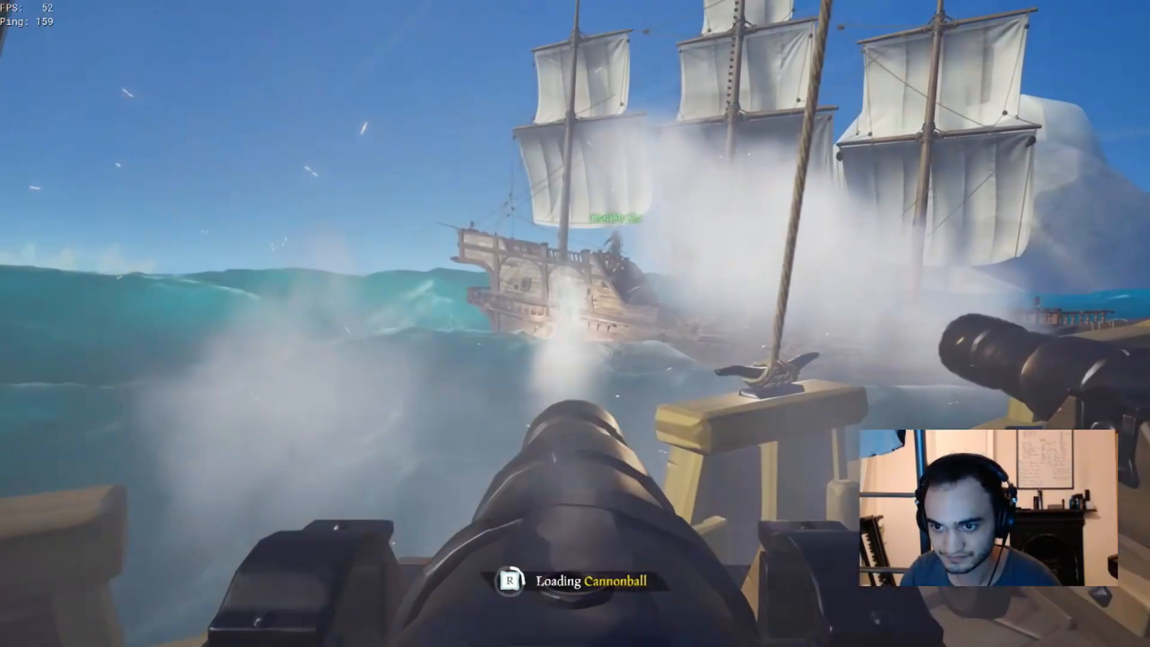
click(575, 323)
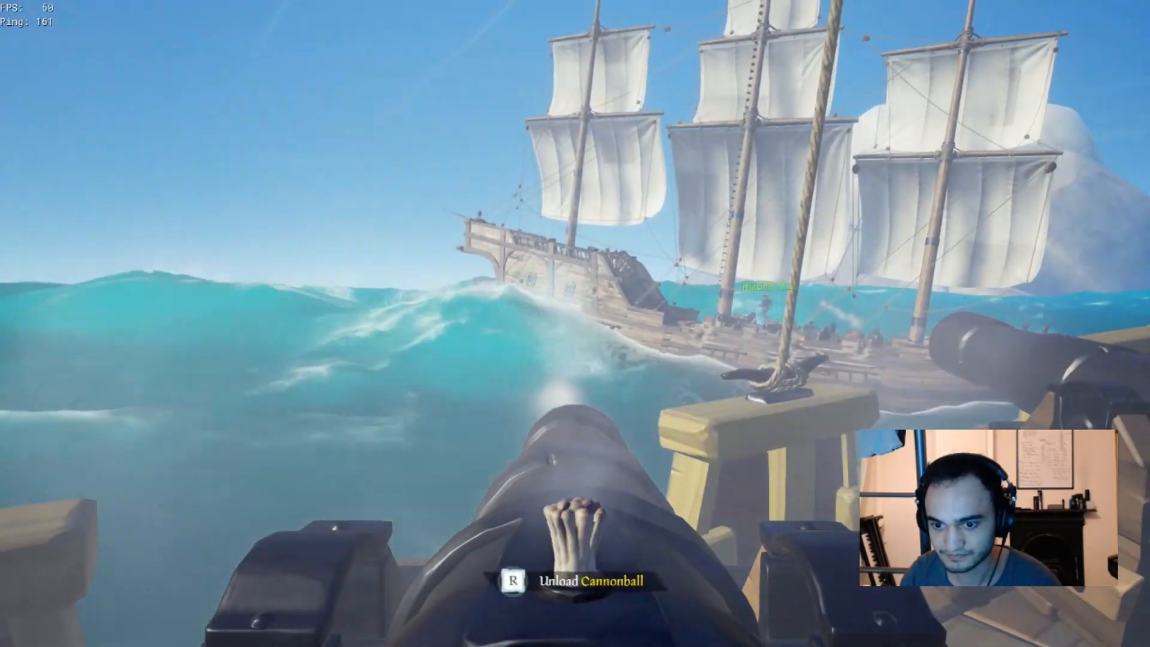
click(575, 323)
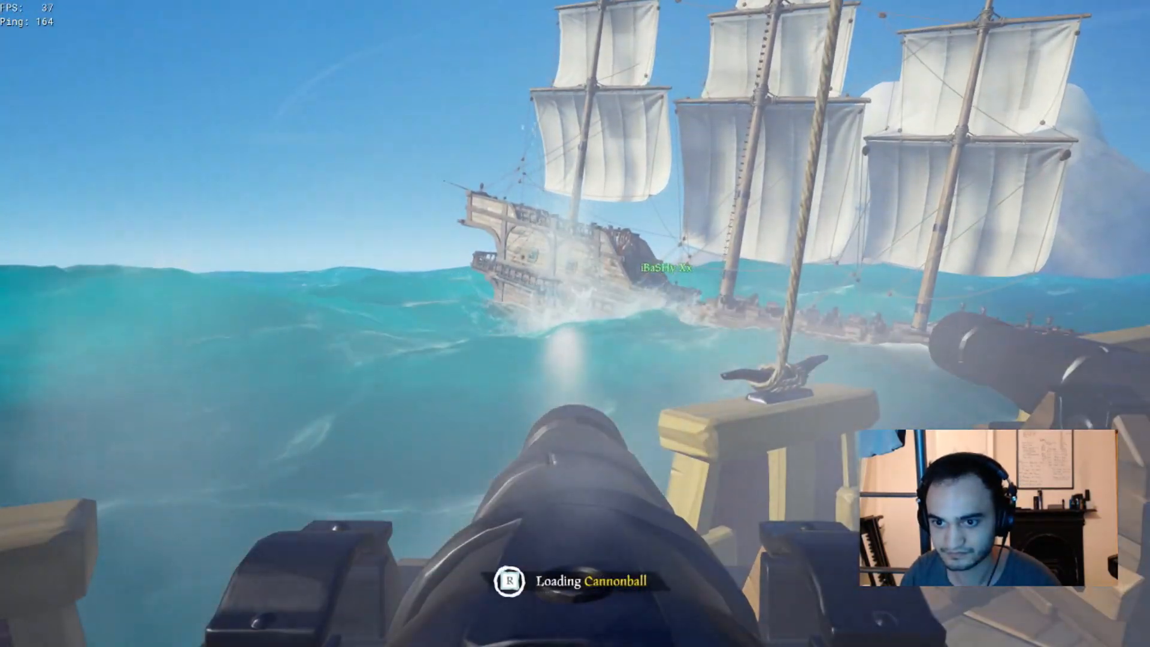
key(w)
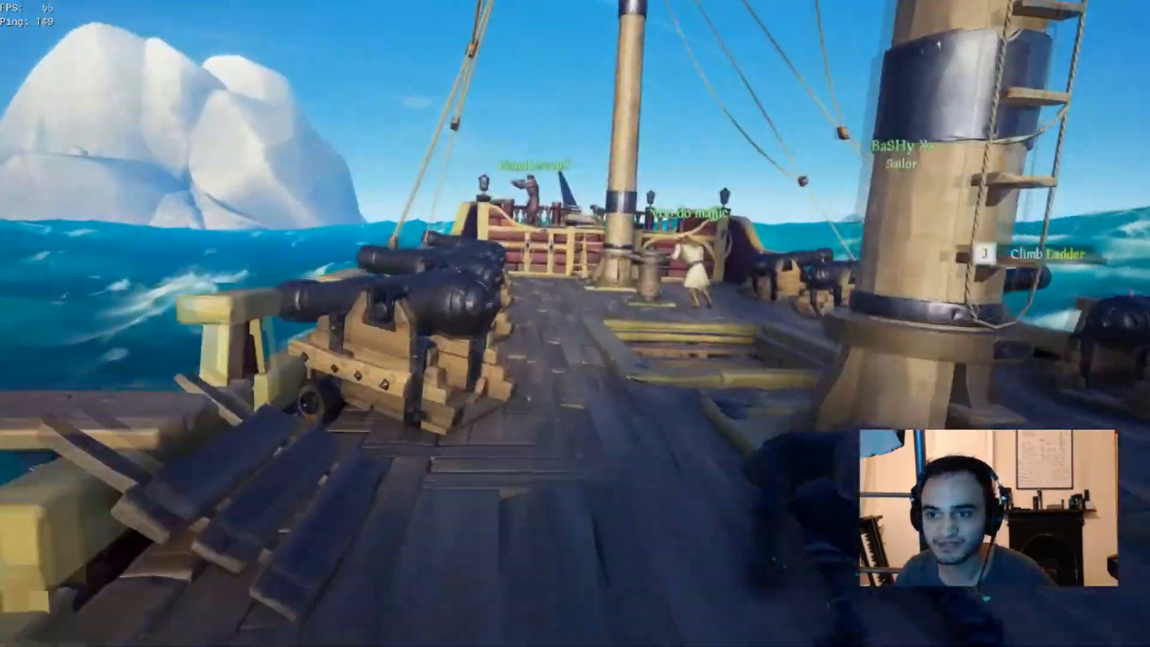
key(w)
key(f)
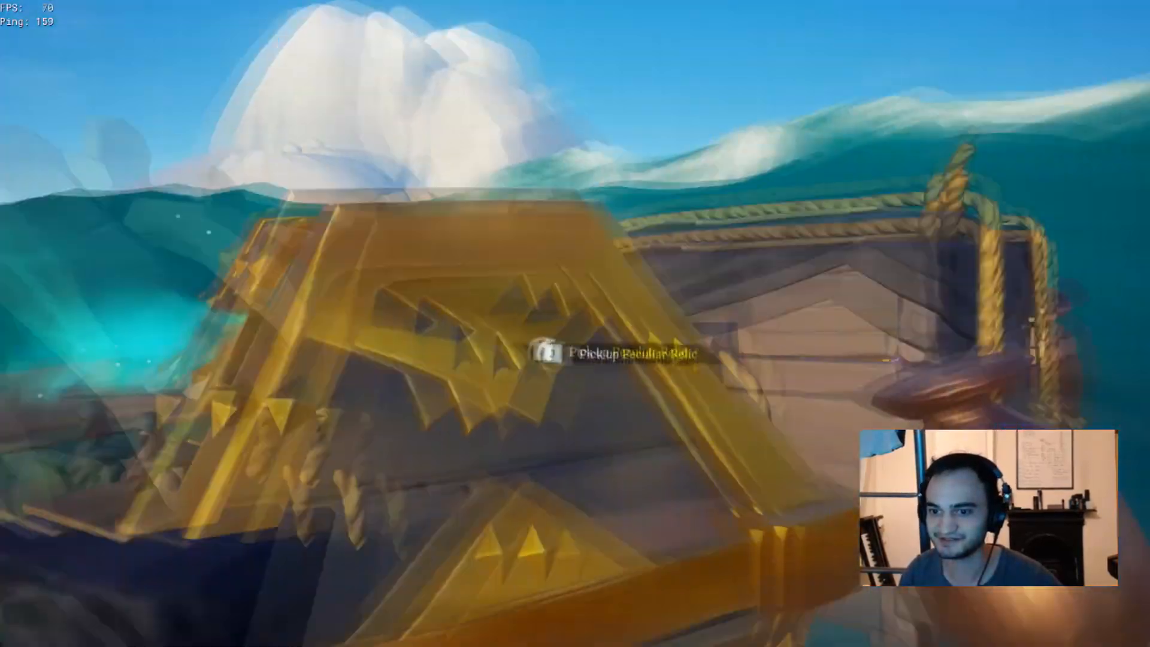
key(x)
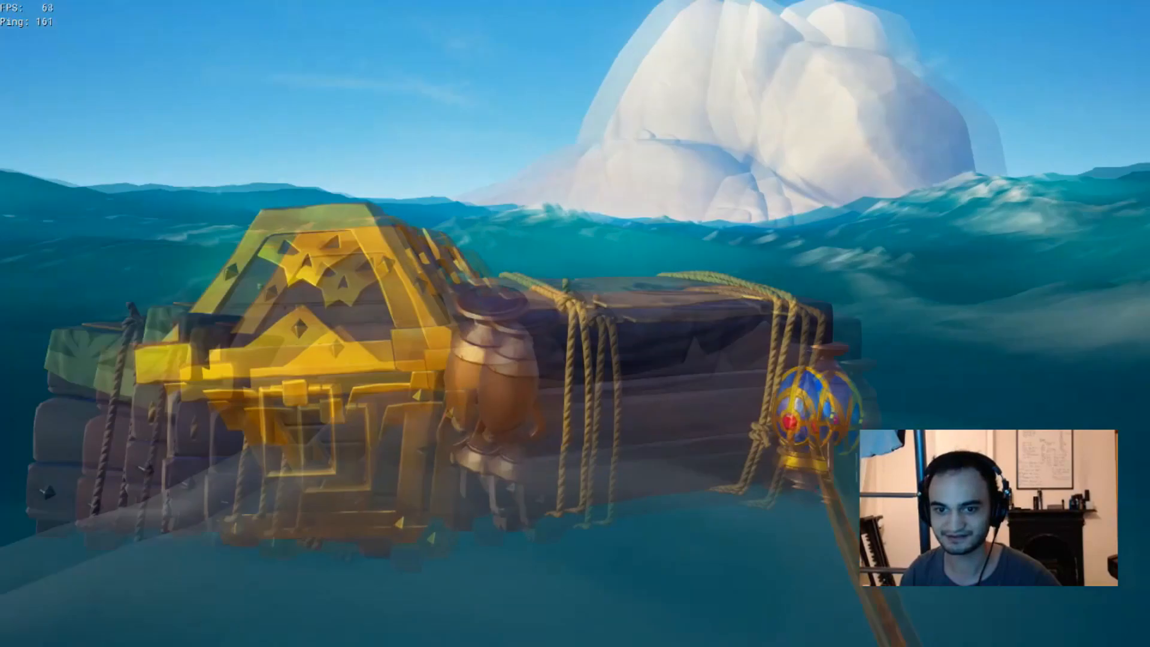
key(f)
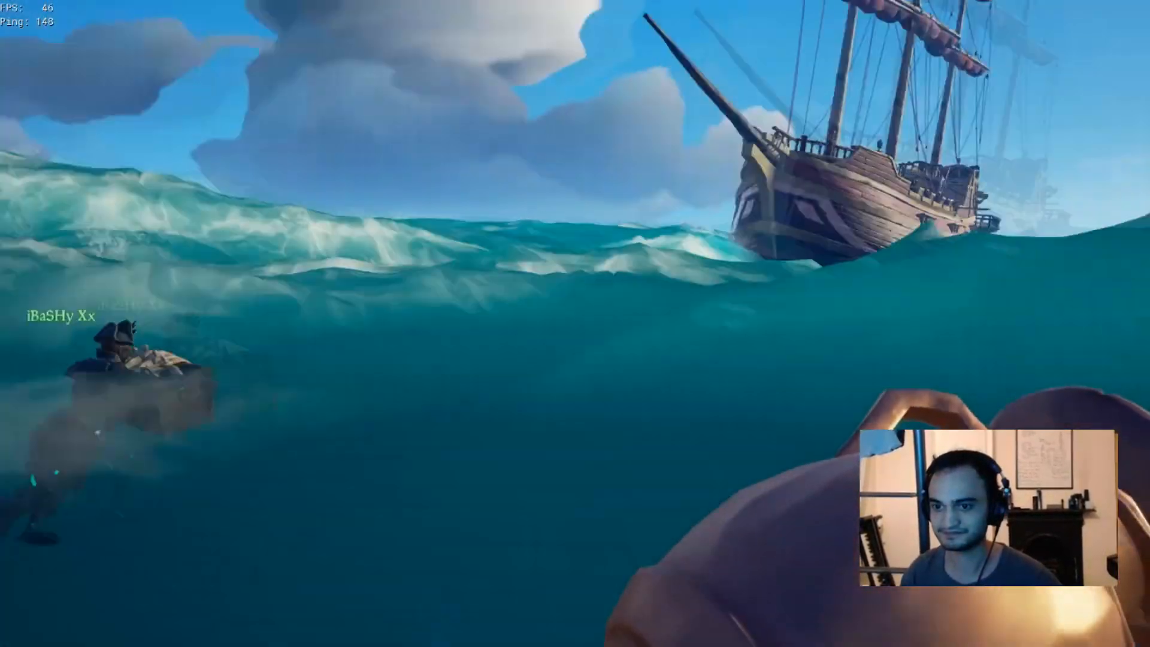